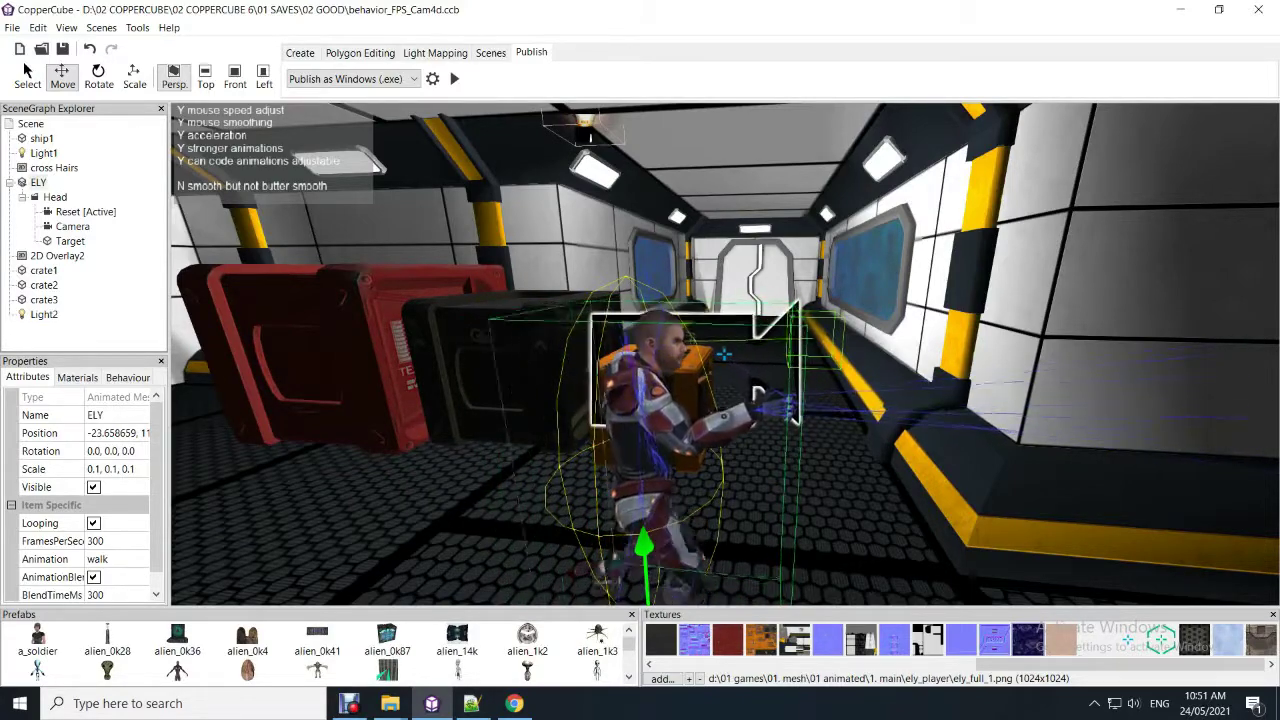
Switch to Notepad++ and review the header credits of behavior_FPS_Animated.js and behavior_meshbasedFpsController.js.
{"action": "left_click", "coordinate": [471, 703]}
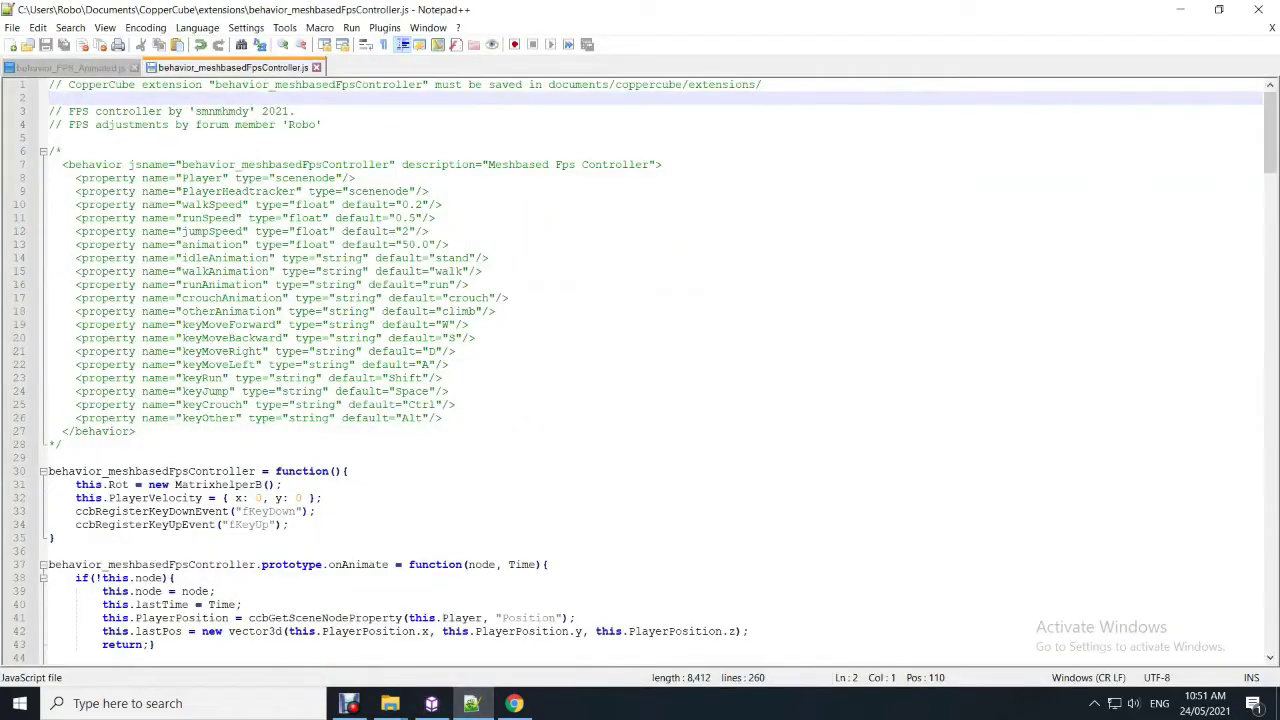
{"action": "key", "text": "ctrl+Tab"}
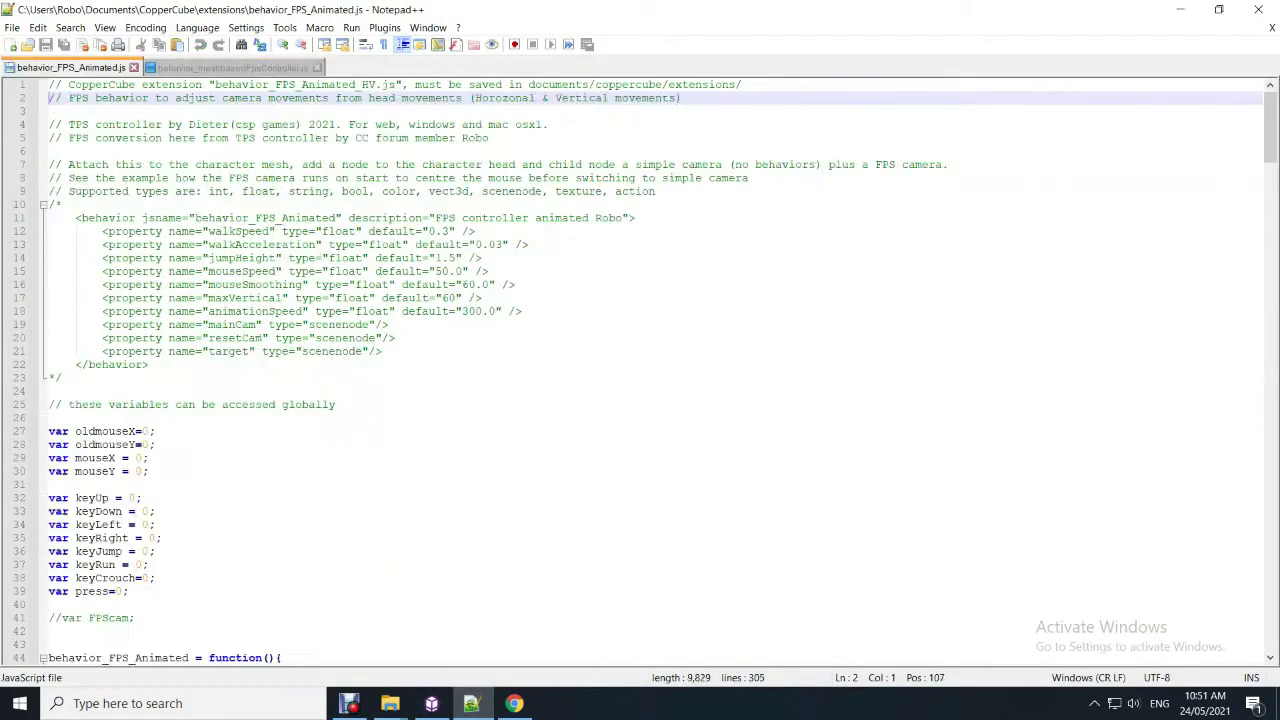
{"action": "left_click_drag", "start_coordinate": [229, 124], "coordinate": [182, 124]}
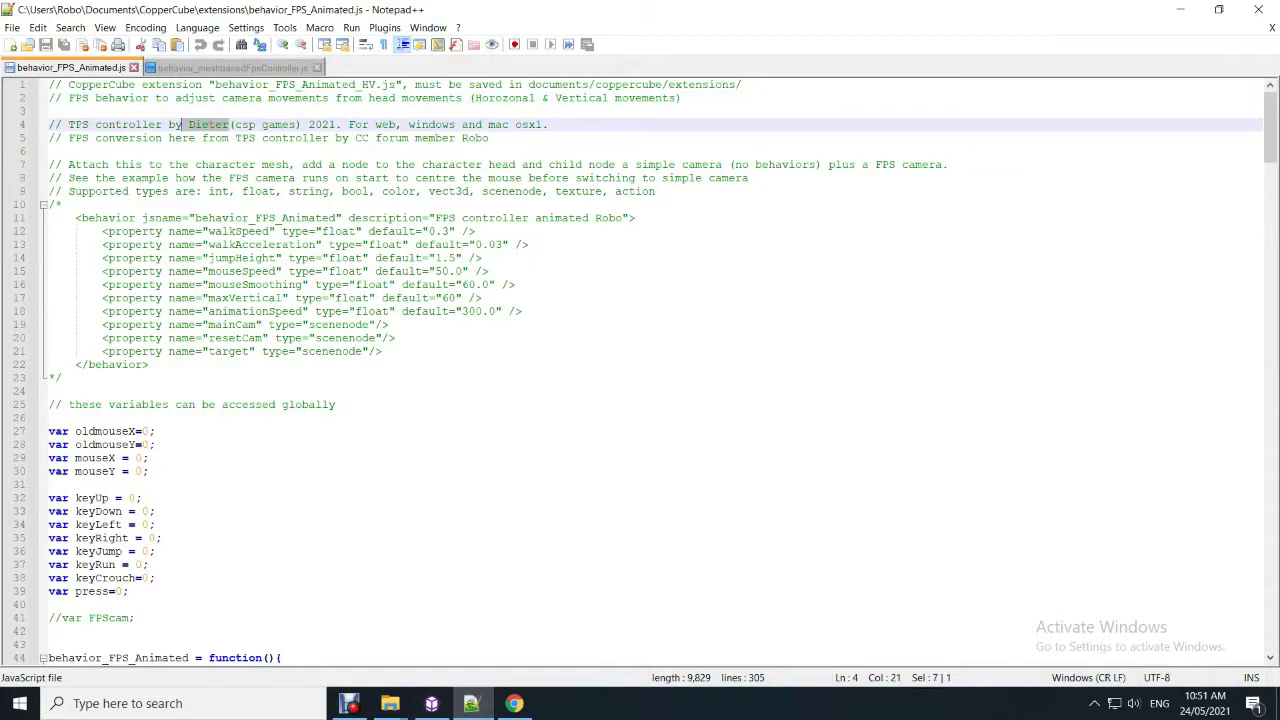
{"action": "key", "text": "ctrl+Tab"}
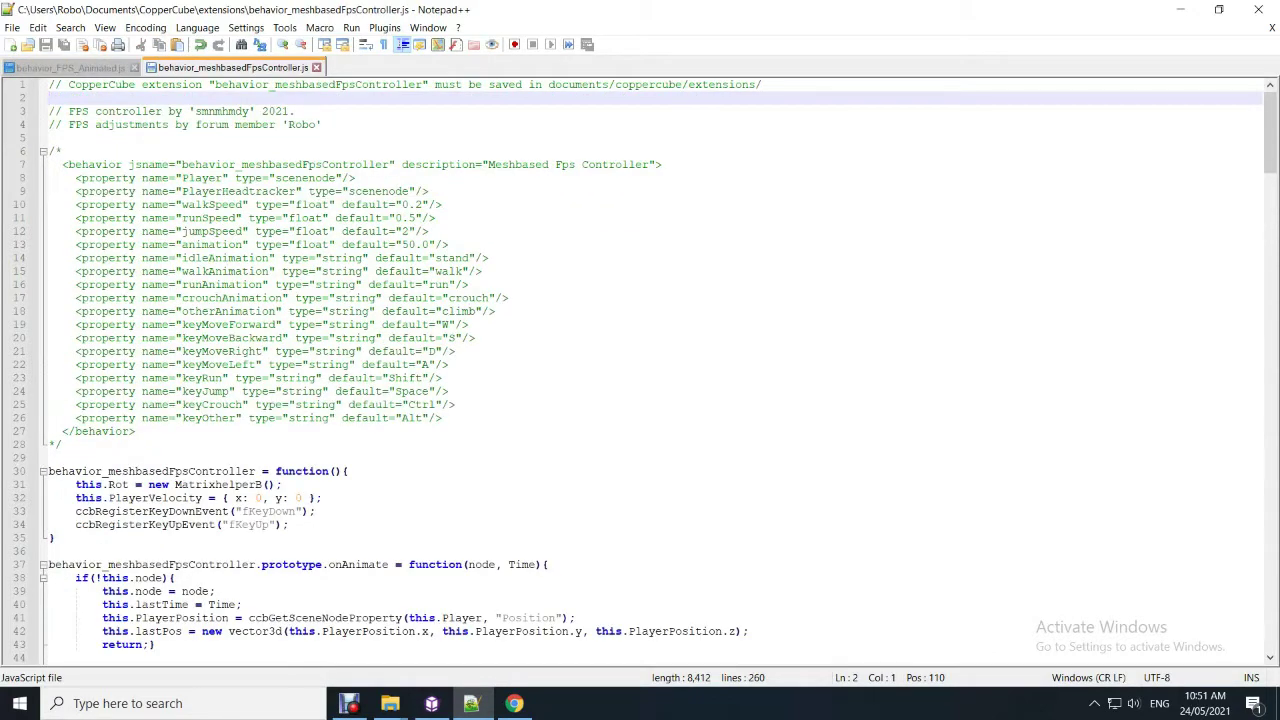
{"action": "left_click_drag", "start_coordinate": [249, 111], "coordinate": [196, 111]}
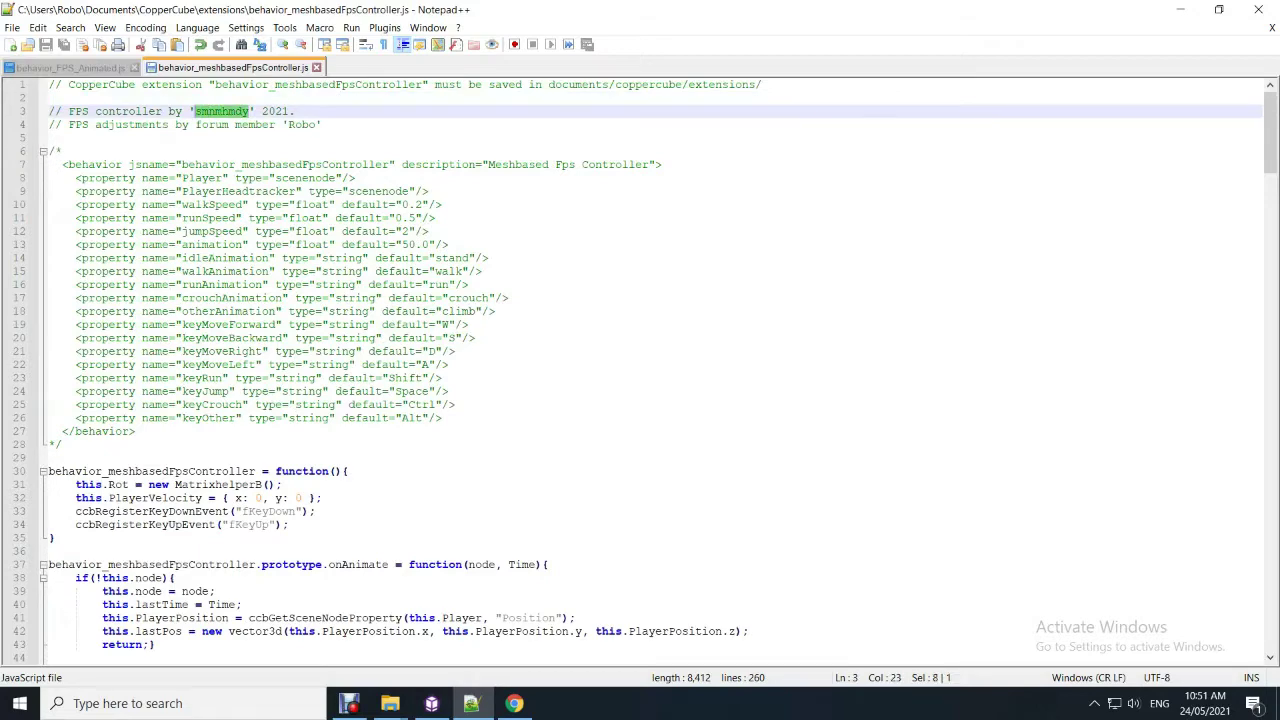
{"action": "left_click", "coordinate": [241, 124]}
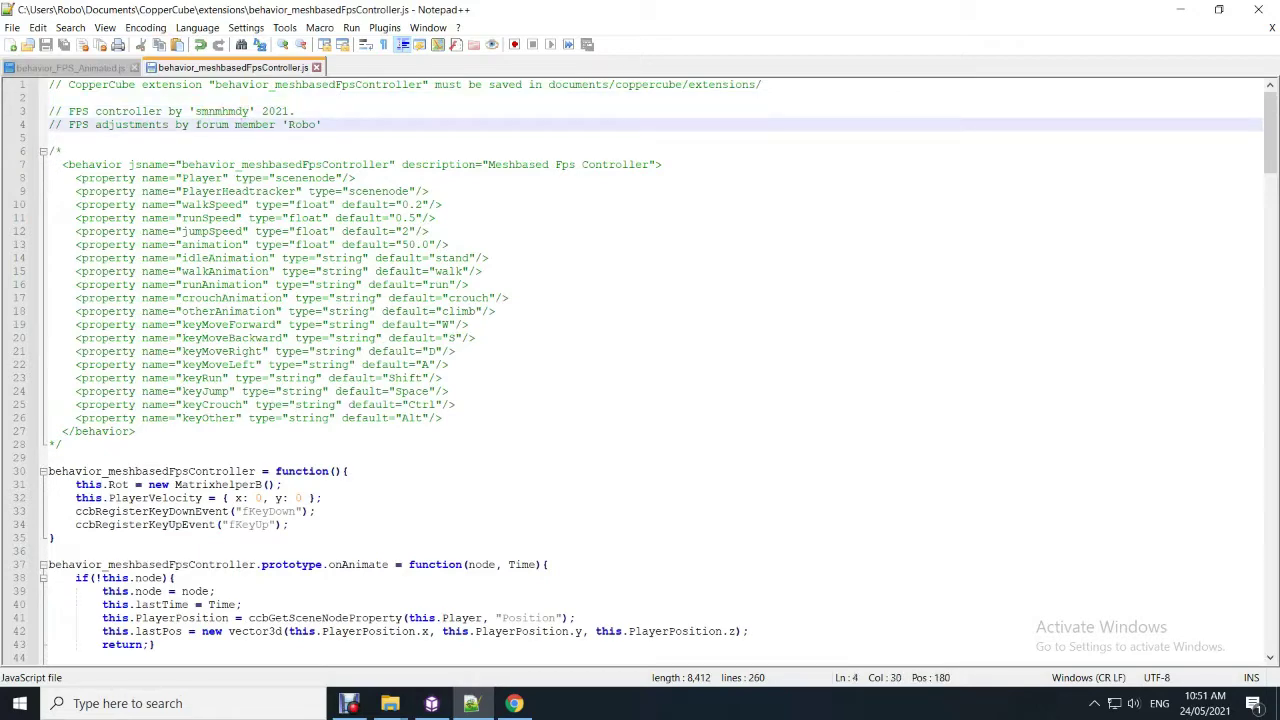
{"action": "key", "text": "ctrl+Tab"}
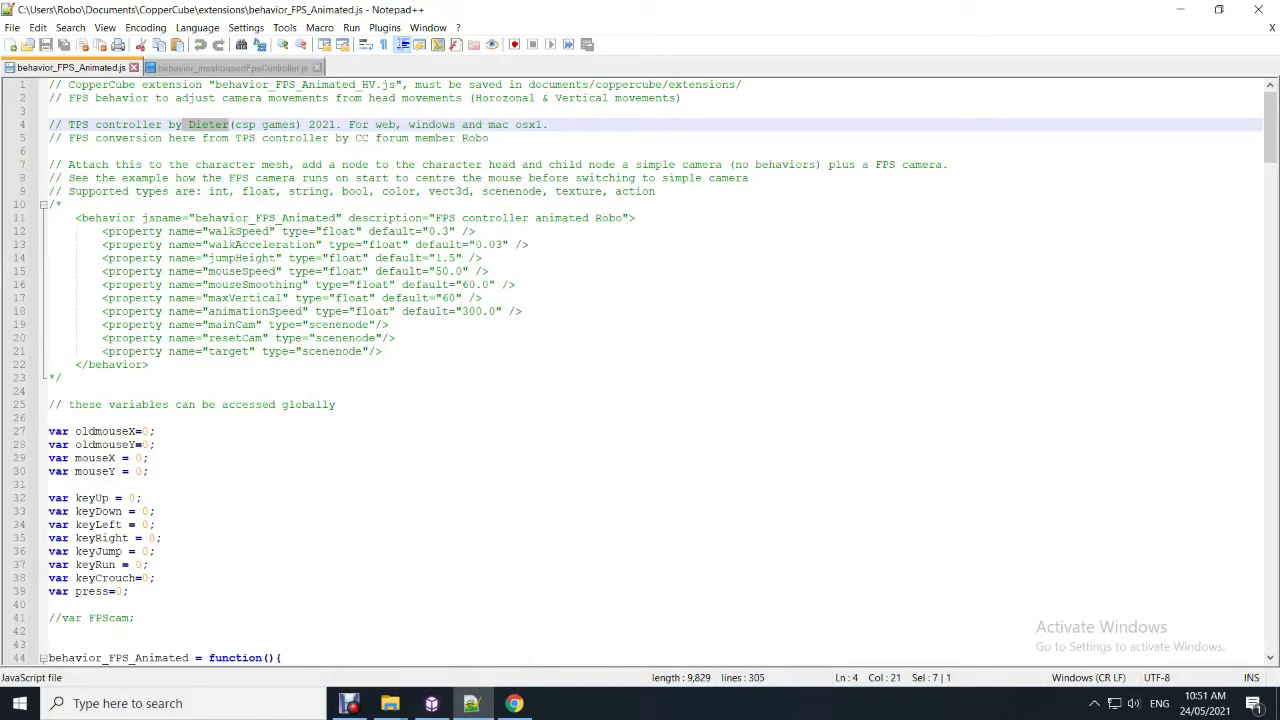
{"action": "left_click", "coordinate": [208, 138]}
{"action": "double_click", "coordinate": [209, 124]}
{"action": "left_click", "coordinate": [216, 138]}
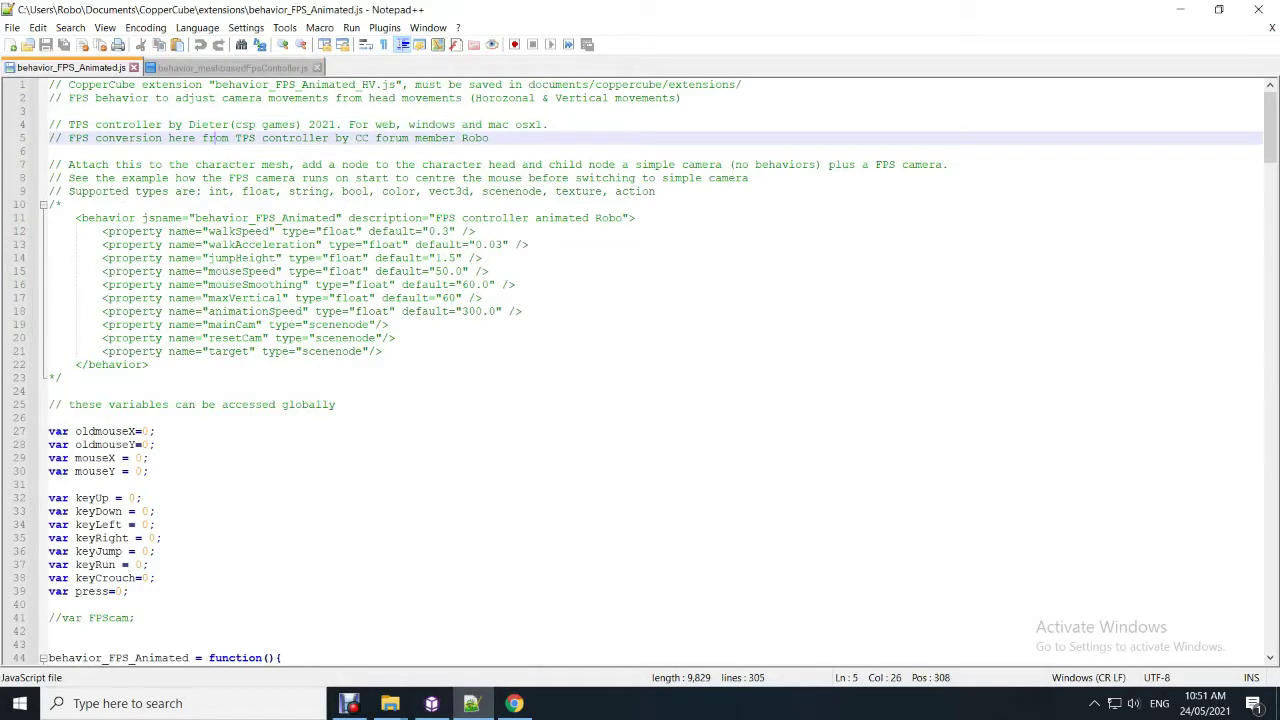
Examine the properties and movement code of behavior_meshbasedFpsController.js, and return to behavior_FPS_Animated.js.
{"action": "left_click", "coordinate": [232, 67]}
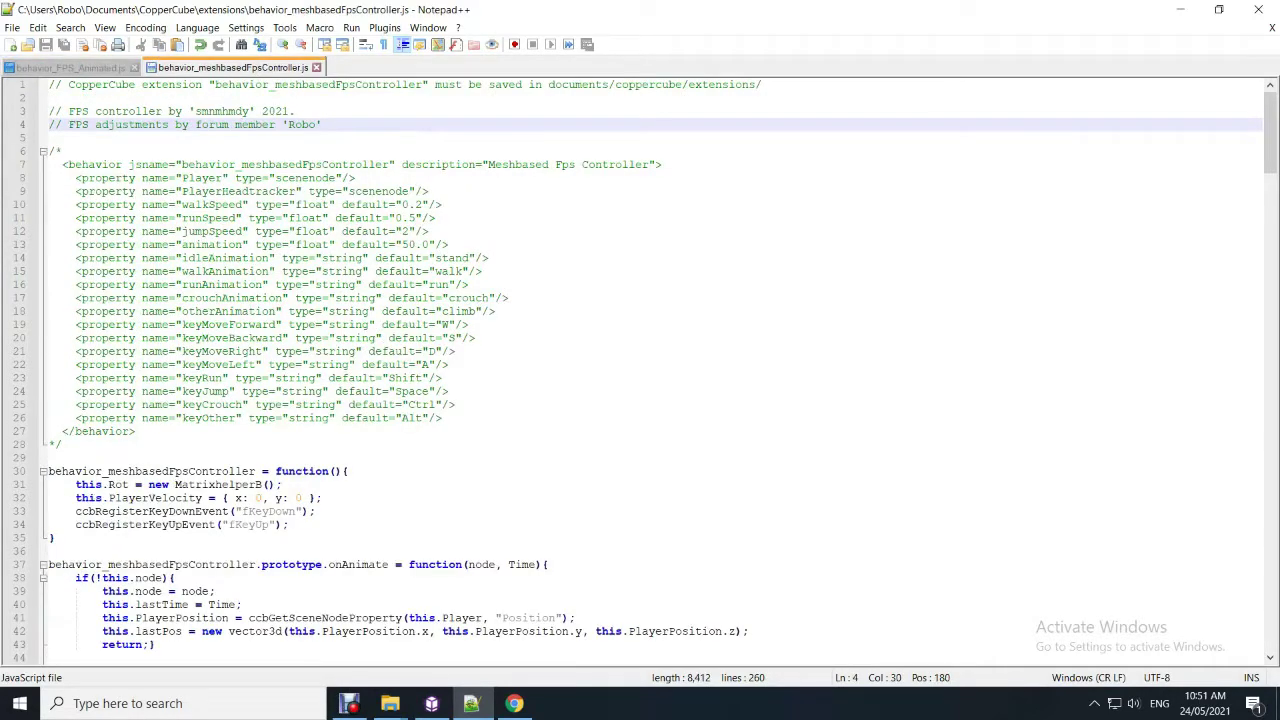
{"action": "scroll", "coordinate": [640, 370], "scroll_direction": "down", "scroll_amount": 13}
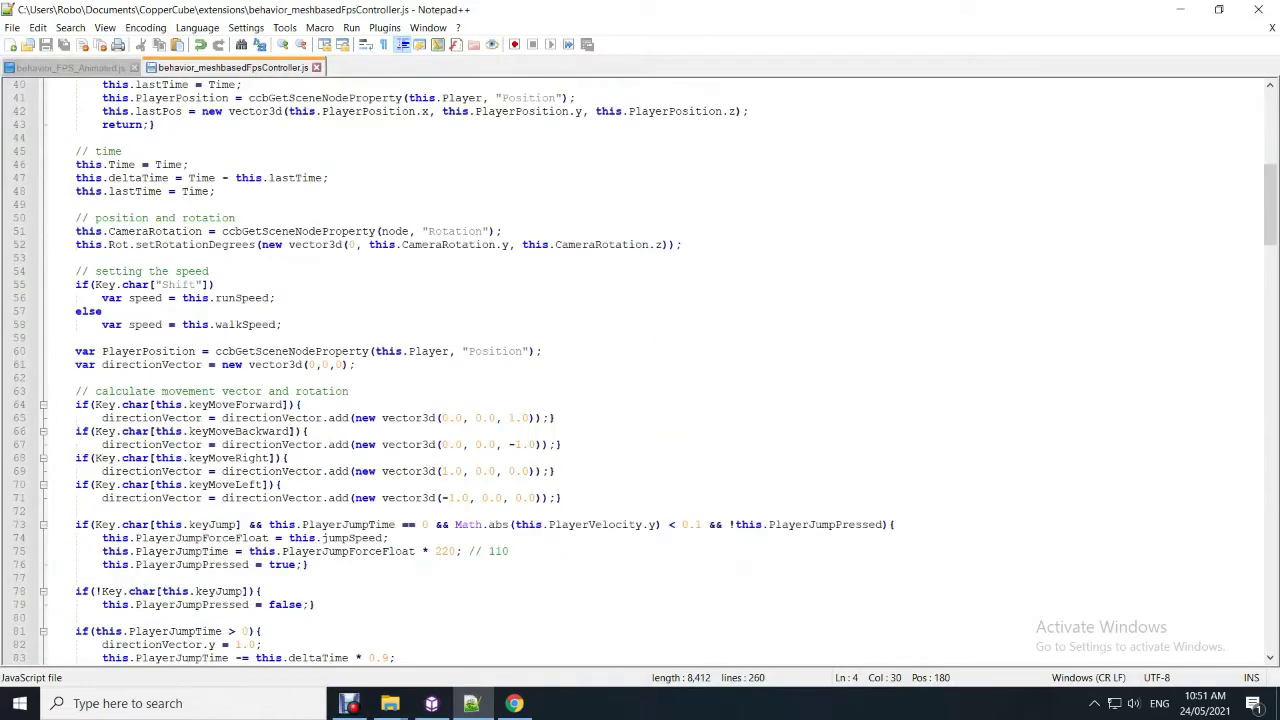
{"action": "scroll", "coordinate": [640, 370], "scroll_direction": "up", "scroll_amount": 13}
{"action": "scroll", "coordinate": [640, 370], "scroll_direction": "down", "scroll_amount": 7}
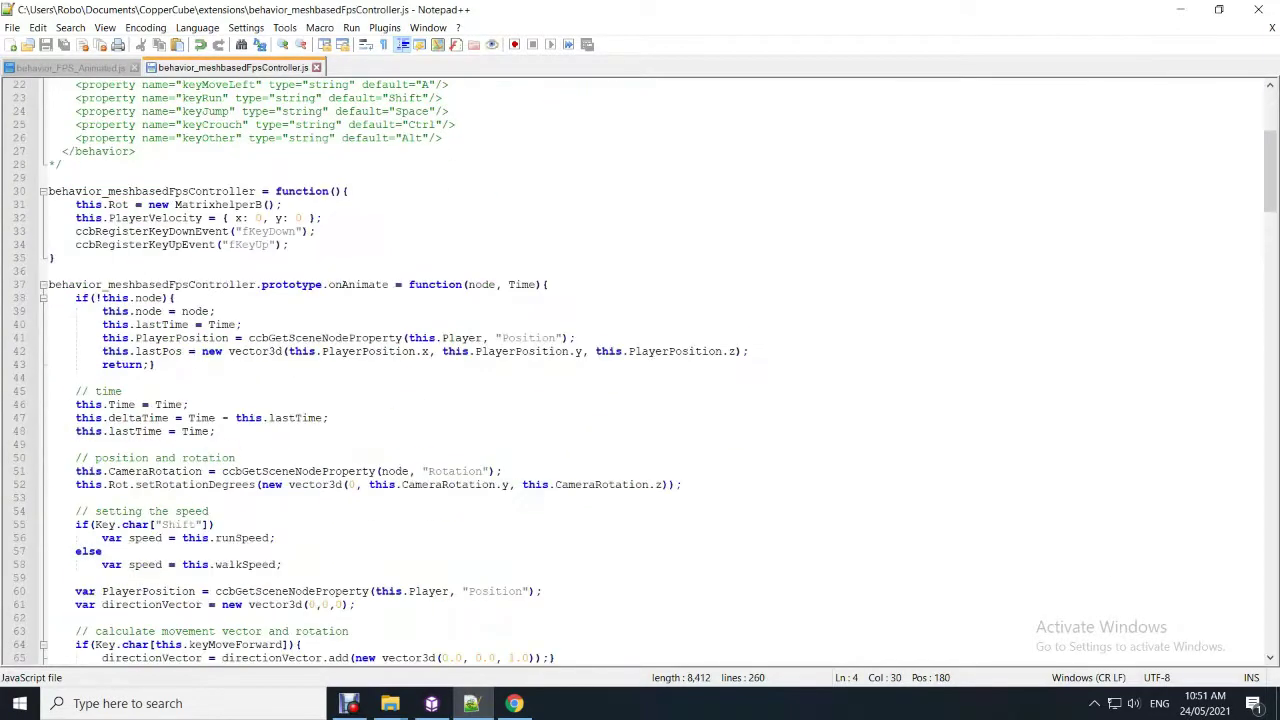
{"action": "scroll", "coordinate": [640, 370], "scroll_direction": "down", "scroll_amount": 8}
{"action": "scroll", "coordinate": [640, 370], "scroll_direction": "up", "scroll_amount": 15}
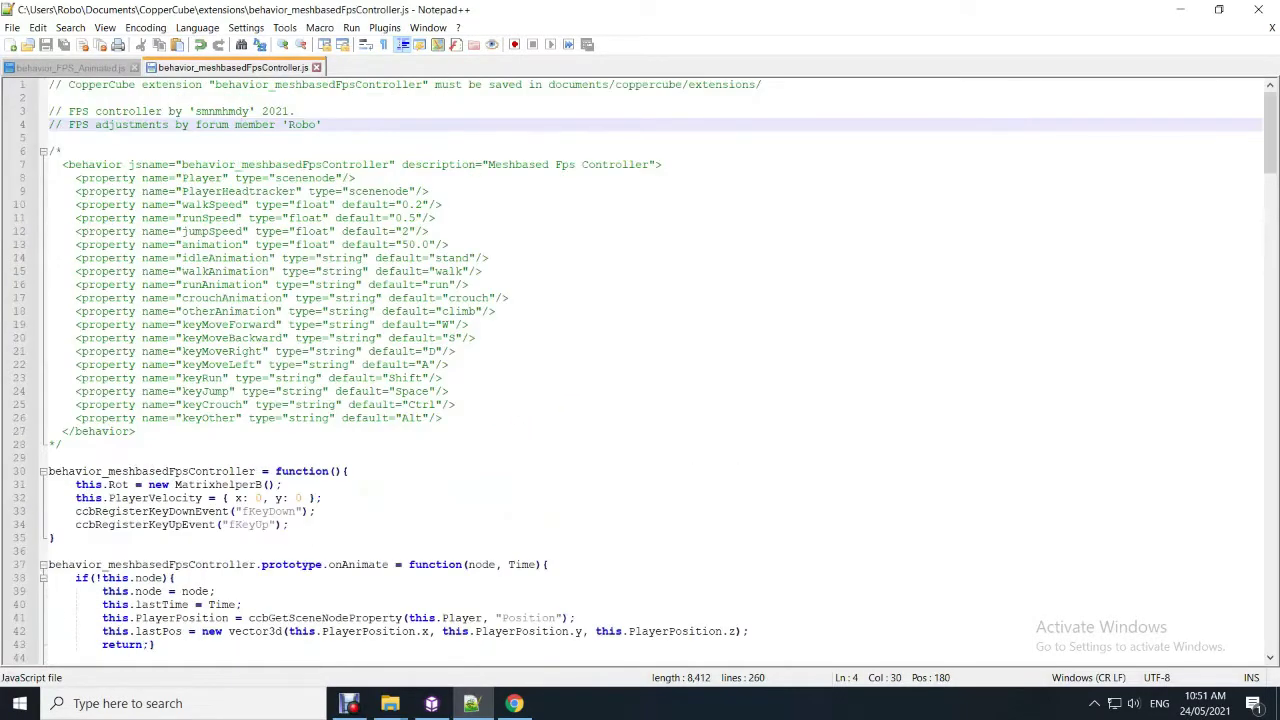
{"action": "key", "text": "ctrl+Tab"}
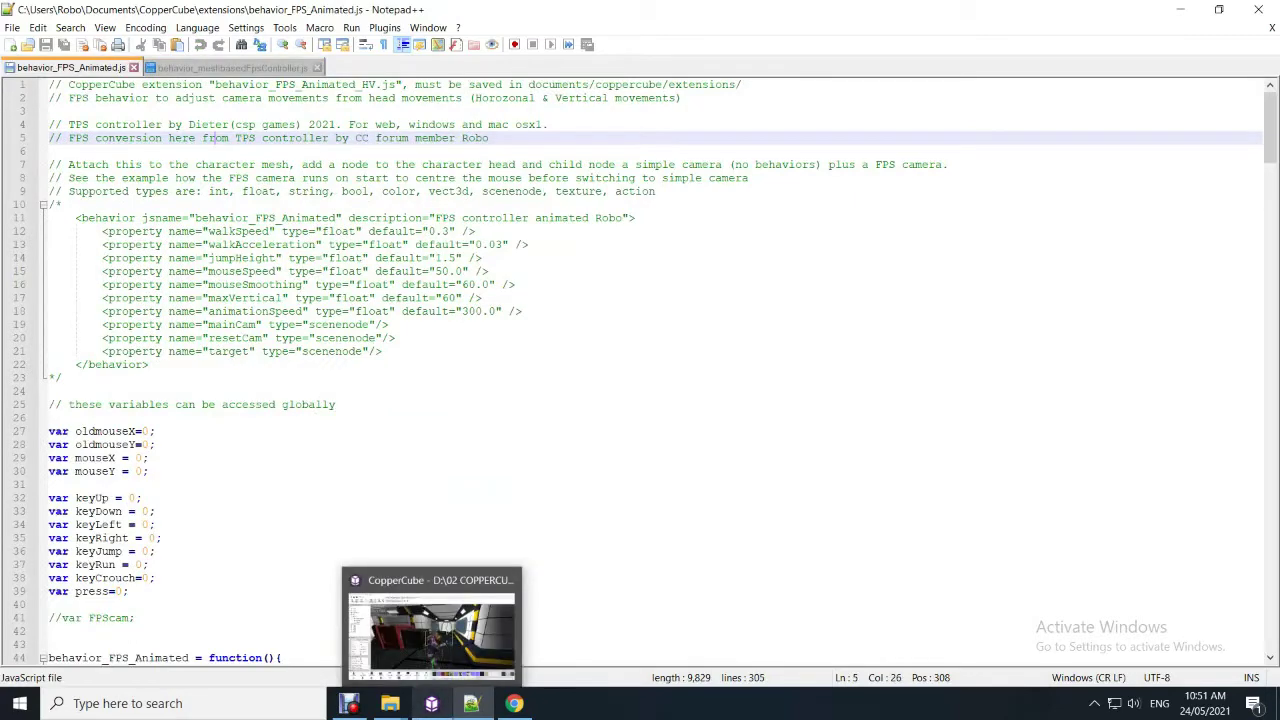
Switch to CopperCube, run the behavior_FPS_Cam4d scene and walk the player to the storage shelves.
{"action": "left_click", "coordinate": [356, 632]}
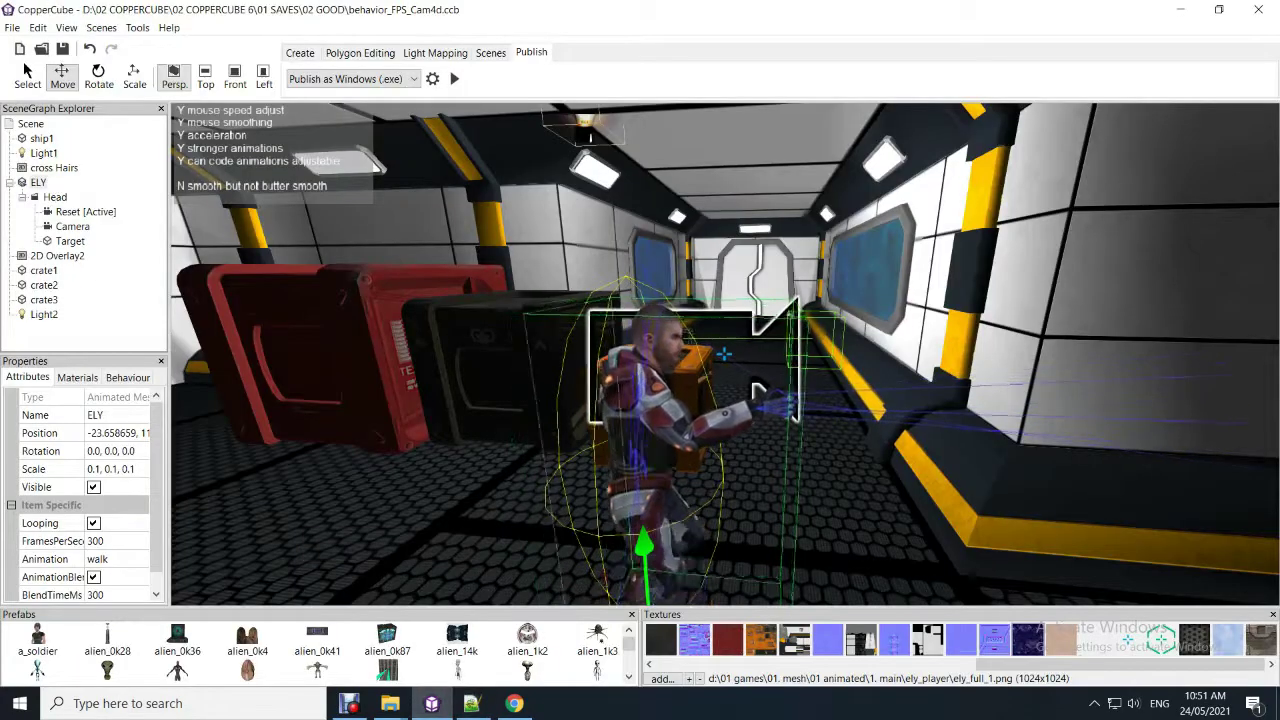
{"action": "key", "text": "F5"}
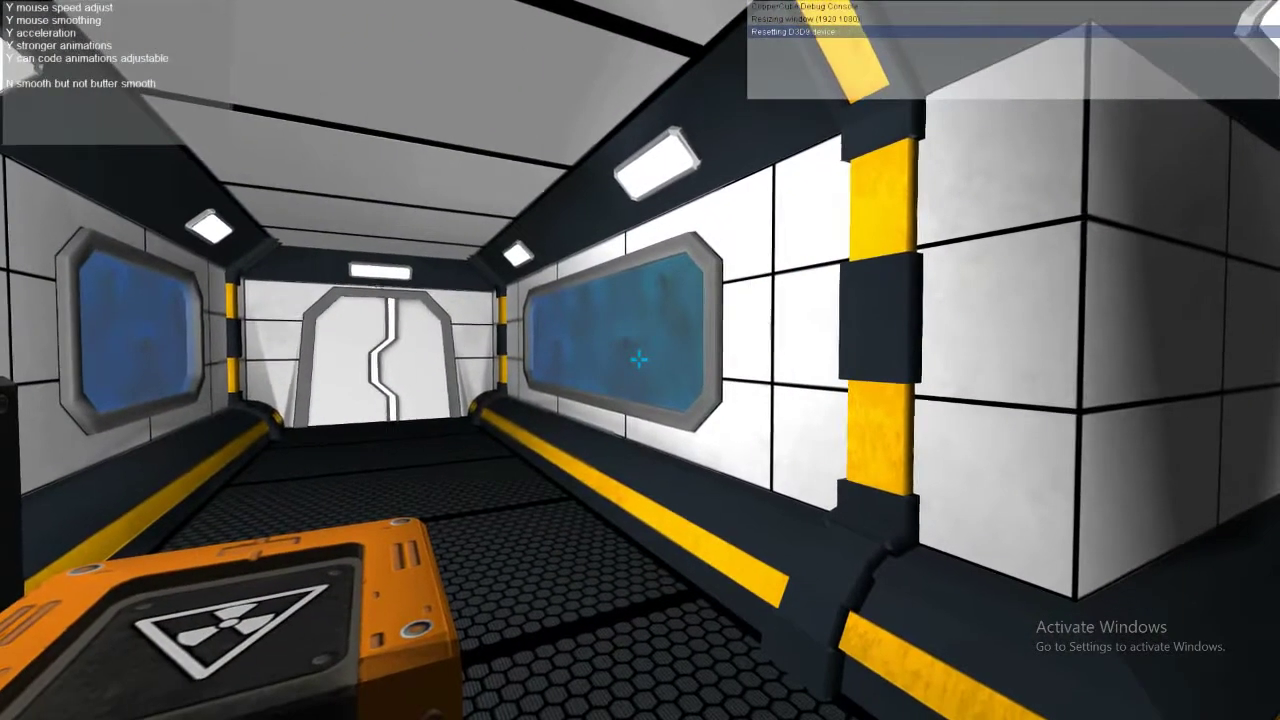
{"action": "key", "text": "w"}
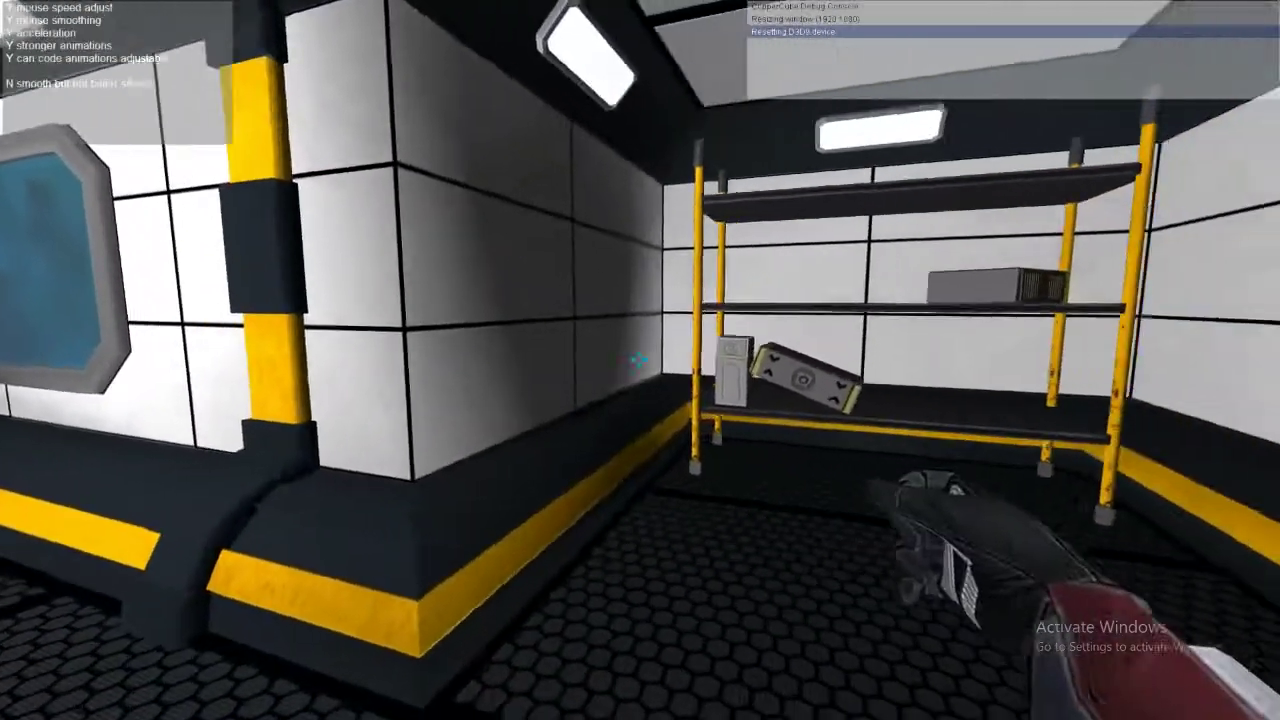
{"action": "key", "text": "w"}
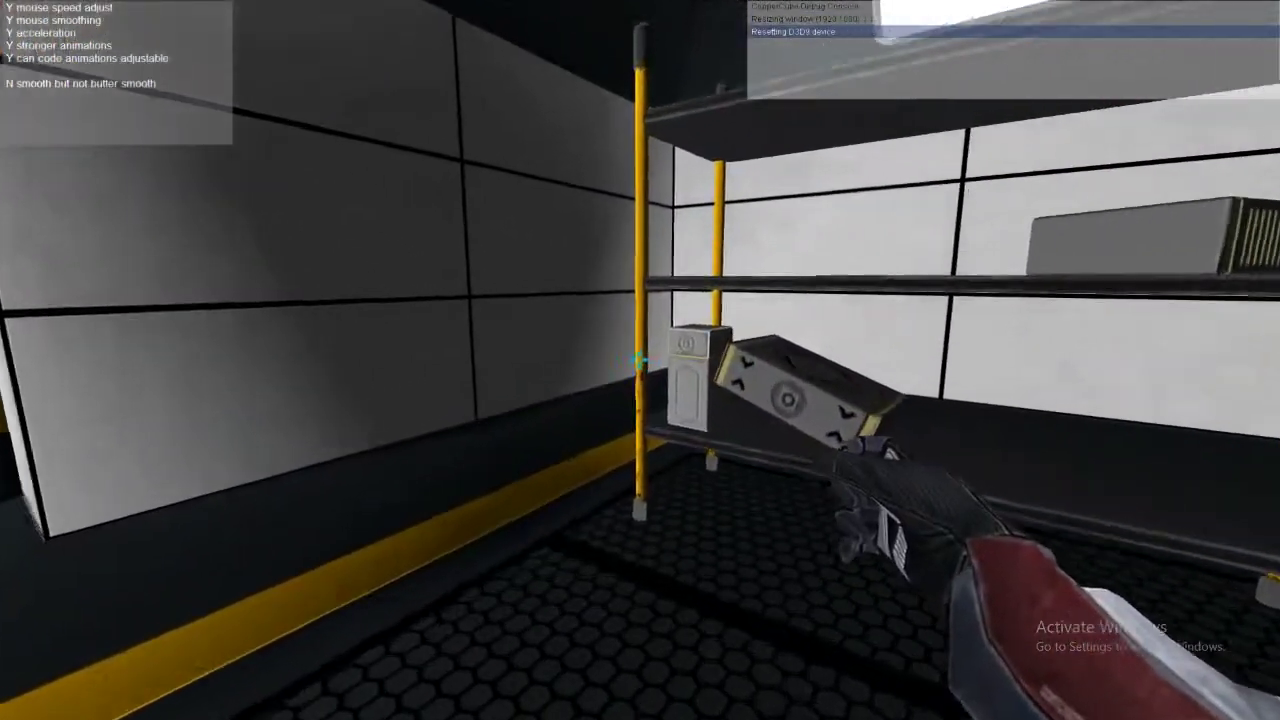
Test crouching combined with forward and backward movement in front of the storage shelves.
{"action": "key", "text": "c"}
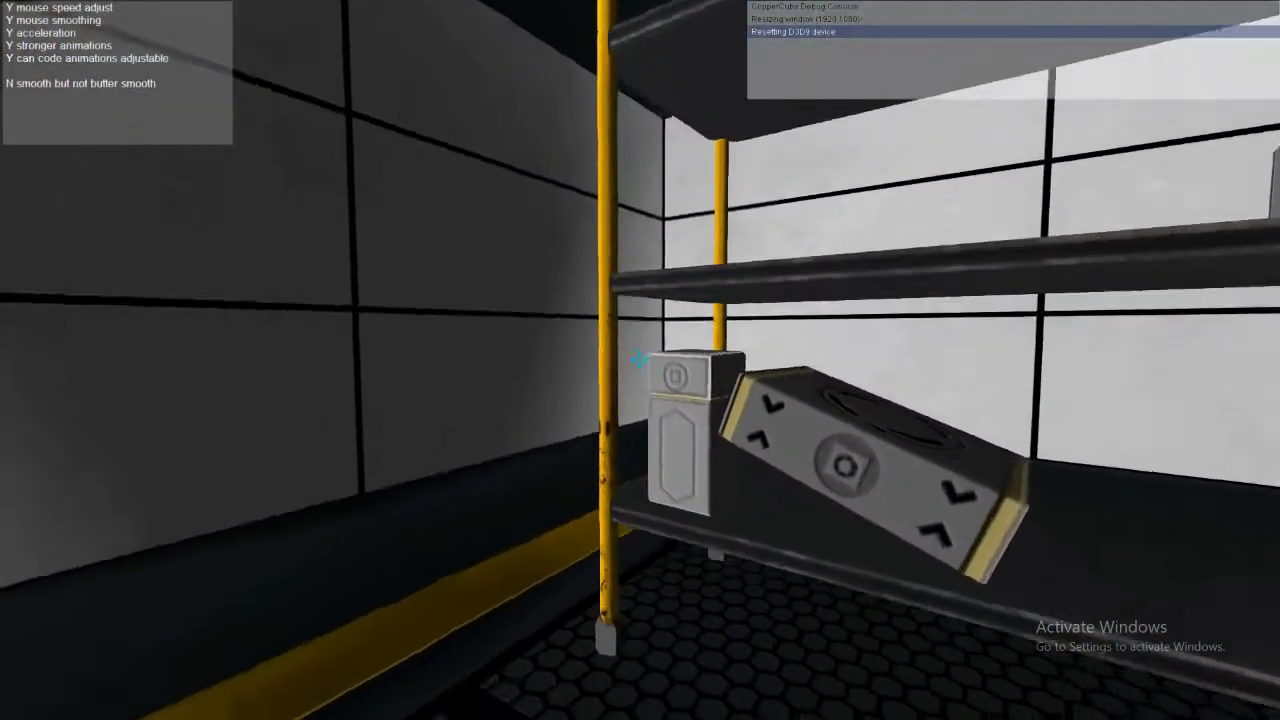
{"action": "key", "text": "w"}
{"action": "key", "text": "w"}
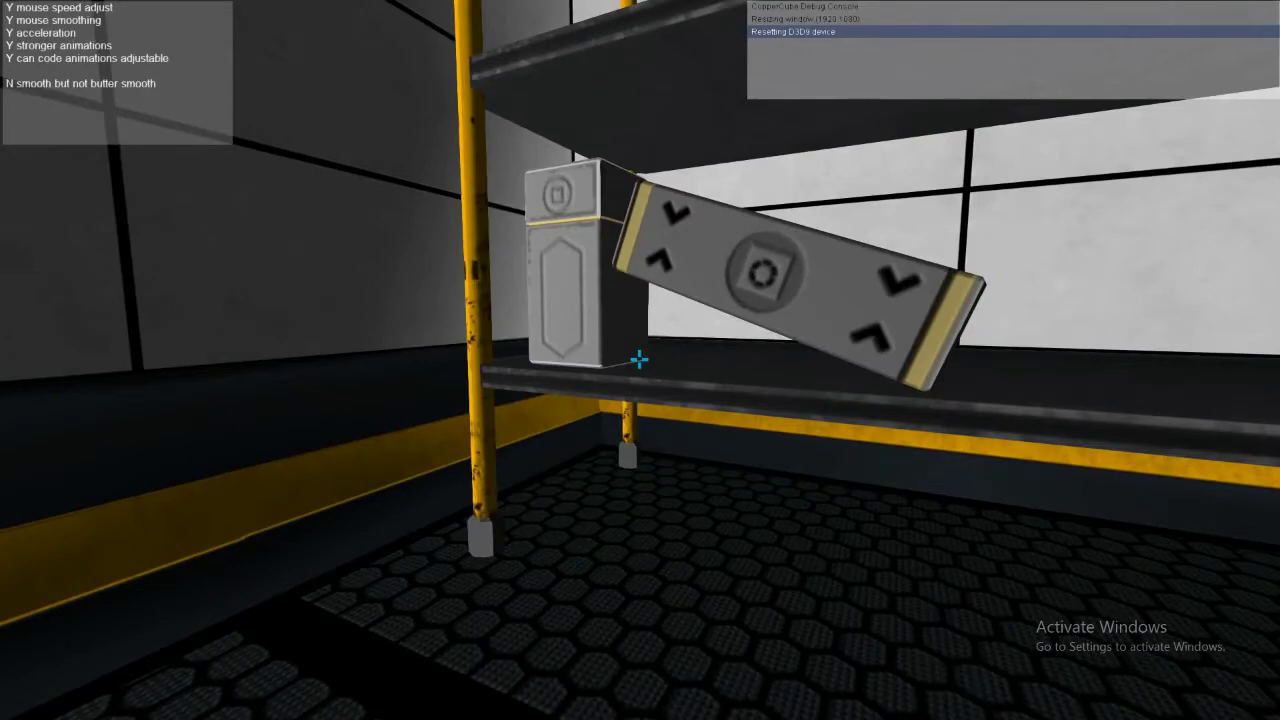
{"action": "key", "text": "c"}
{"action": "key", "text": "s"}
{"action": "key", "text": "c"}
{"action": "key", "text": "w"}
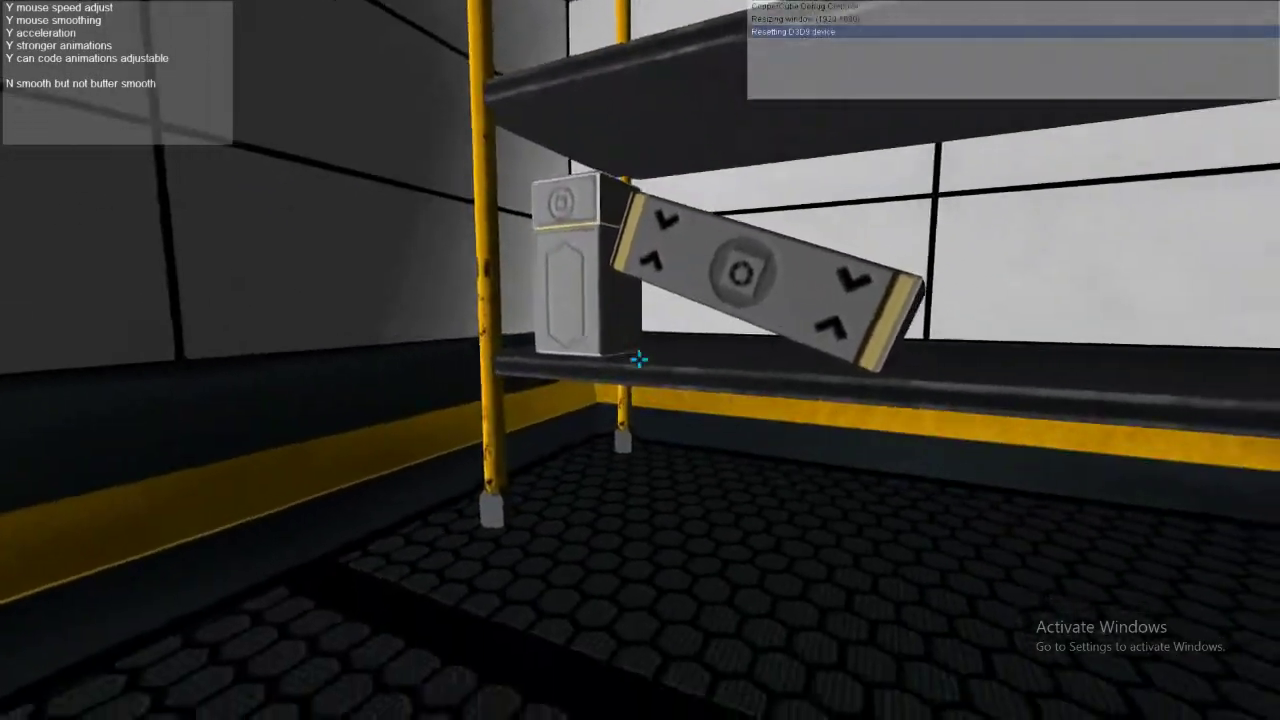
{"action": "key", "text": "w"}
{"action": "key", "text": "c"}
{"action": "key", "text": "s"}
{"action": "key", "text": "w"}
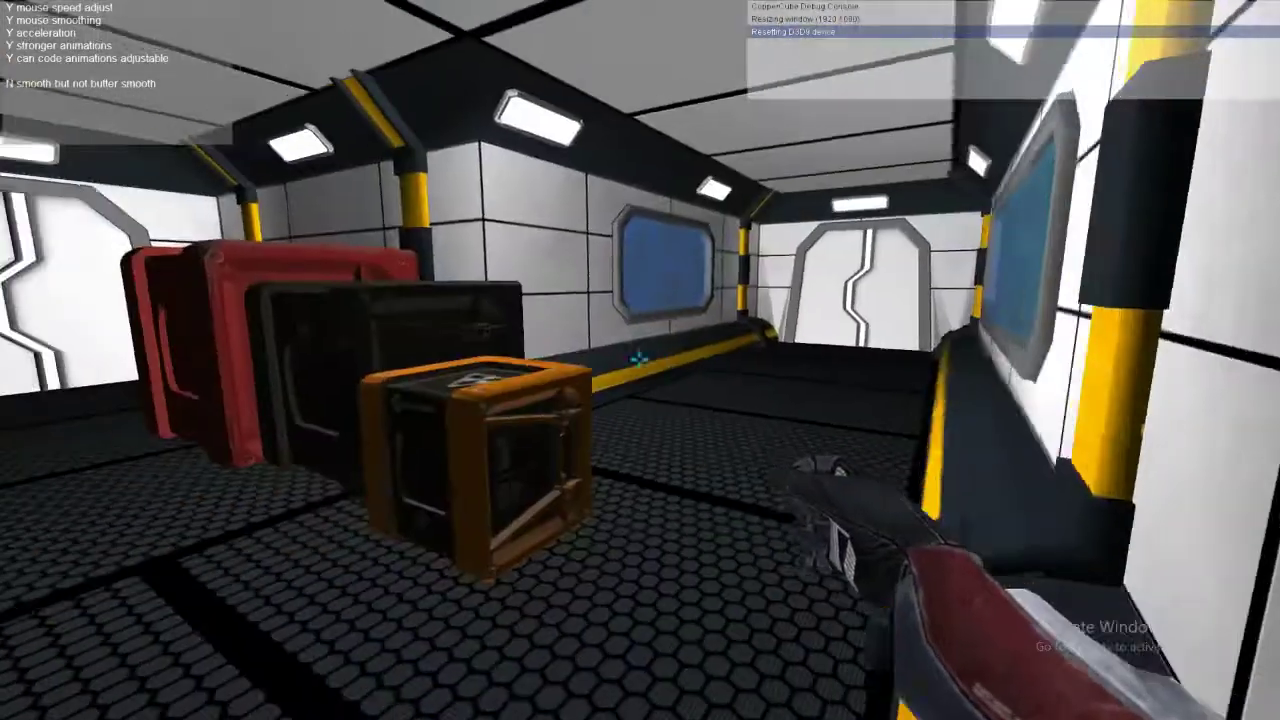
Test sideways, backward and forward walking around the crates and along the corridor to its end door.
{"action": "key", "text": "a"}
{"action": "key", "text": "s"}
{"action": "key", "text": "w"}
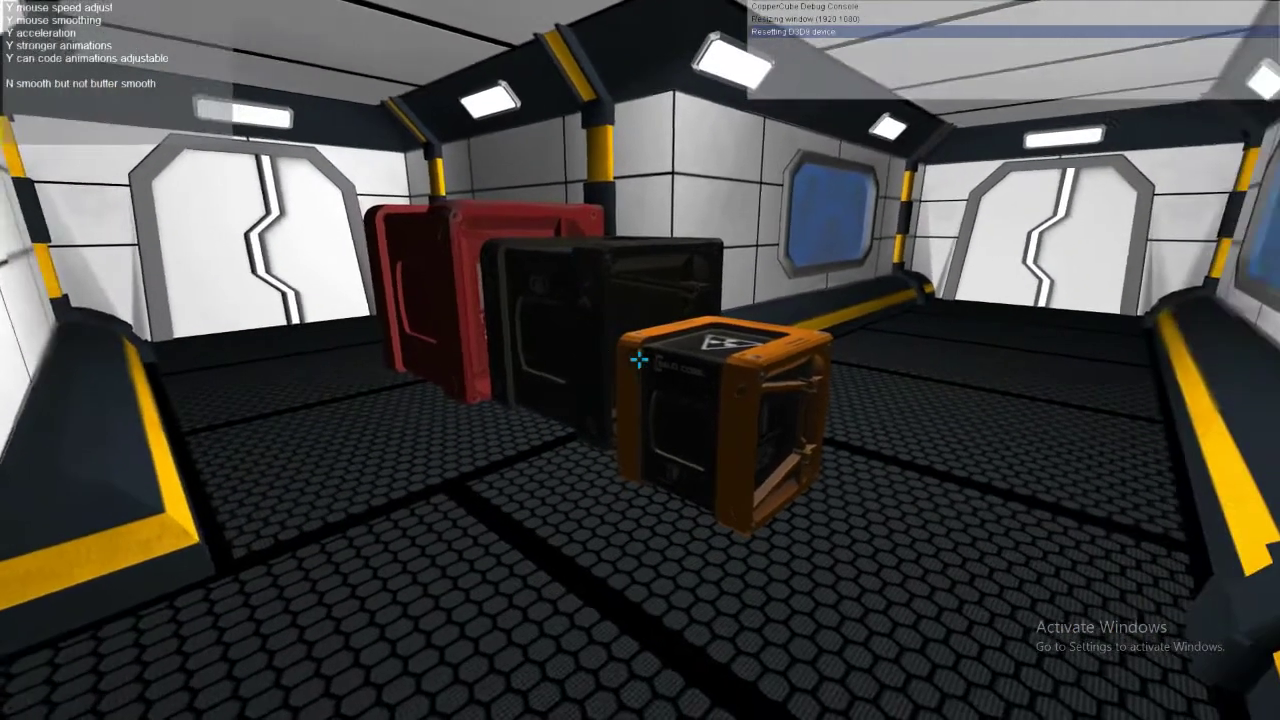
{"action": "key", "text": "w"}
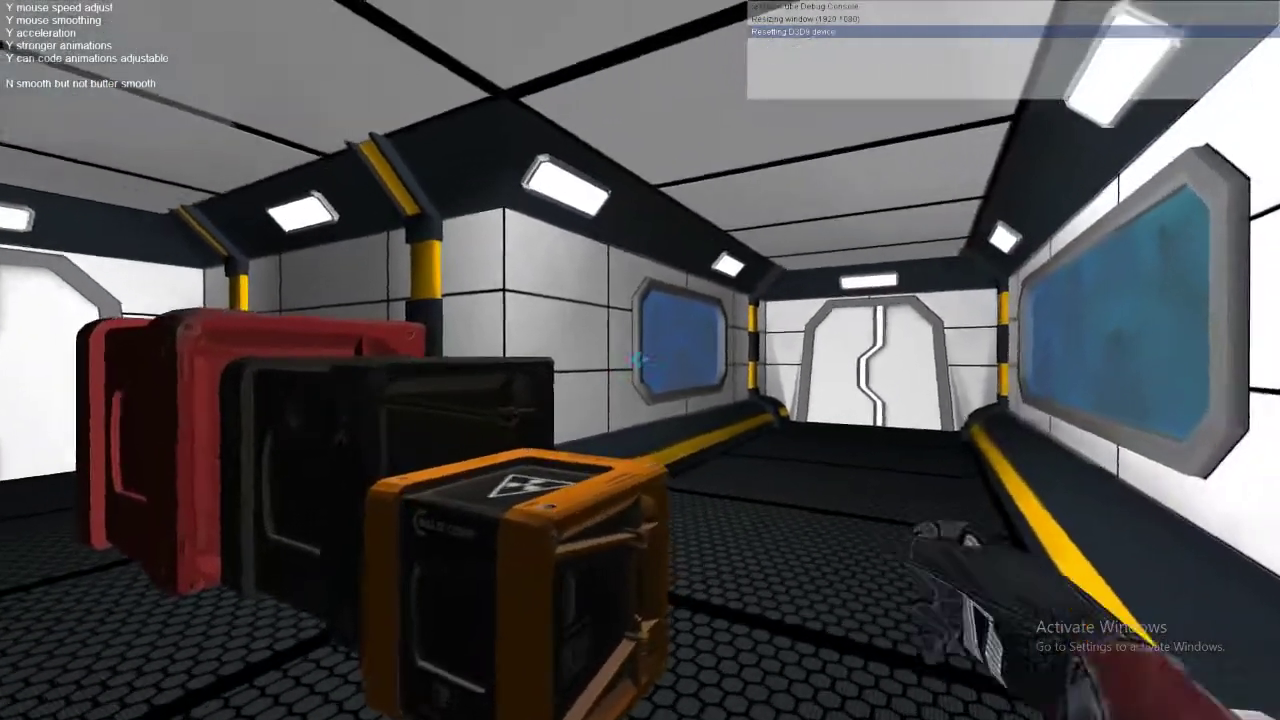
{"action": "key", "text": "w"}
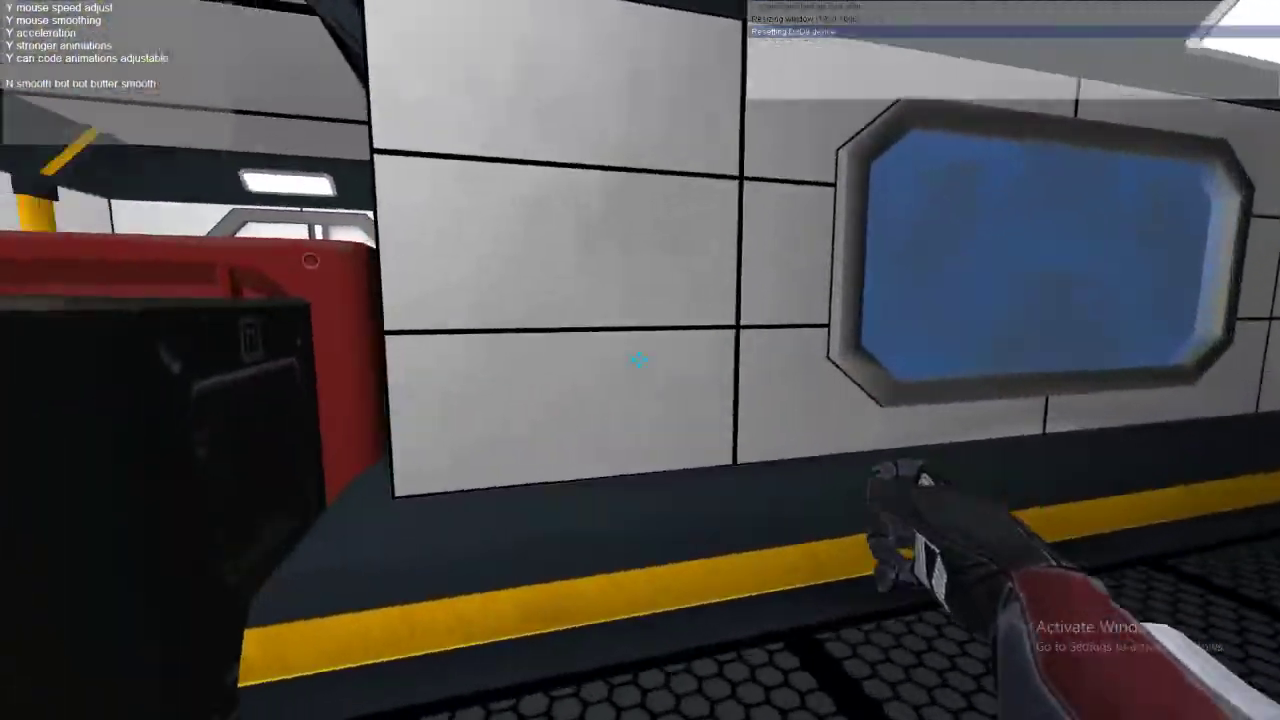
{"action": "key", "text": "w"}
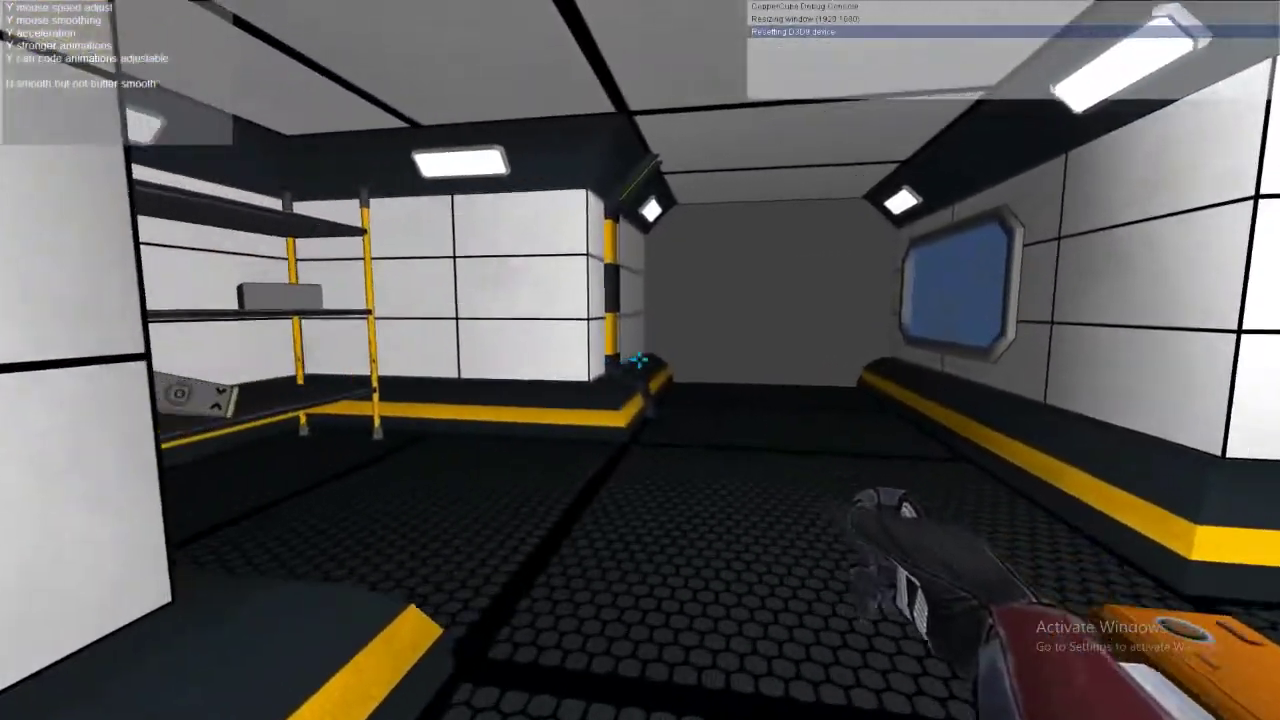
{"action": "key", "text": "w"}
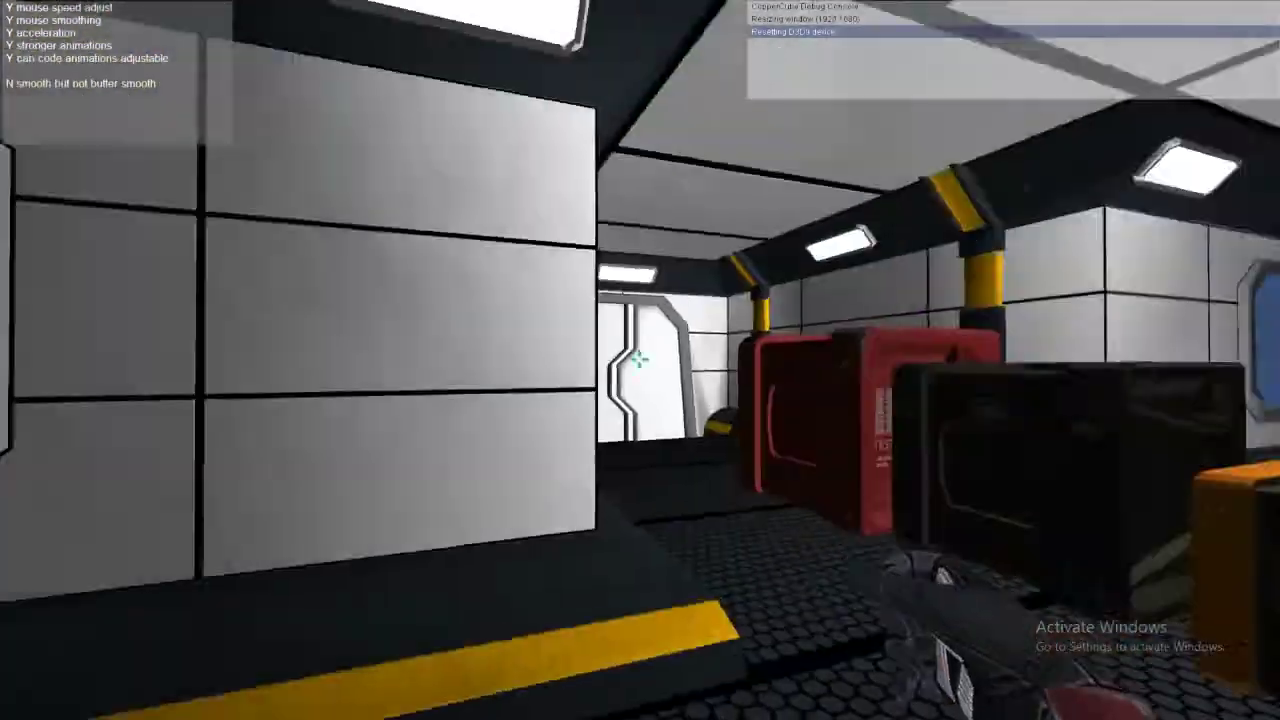
{"action": "key", "text": "w"}
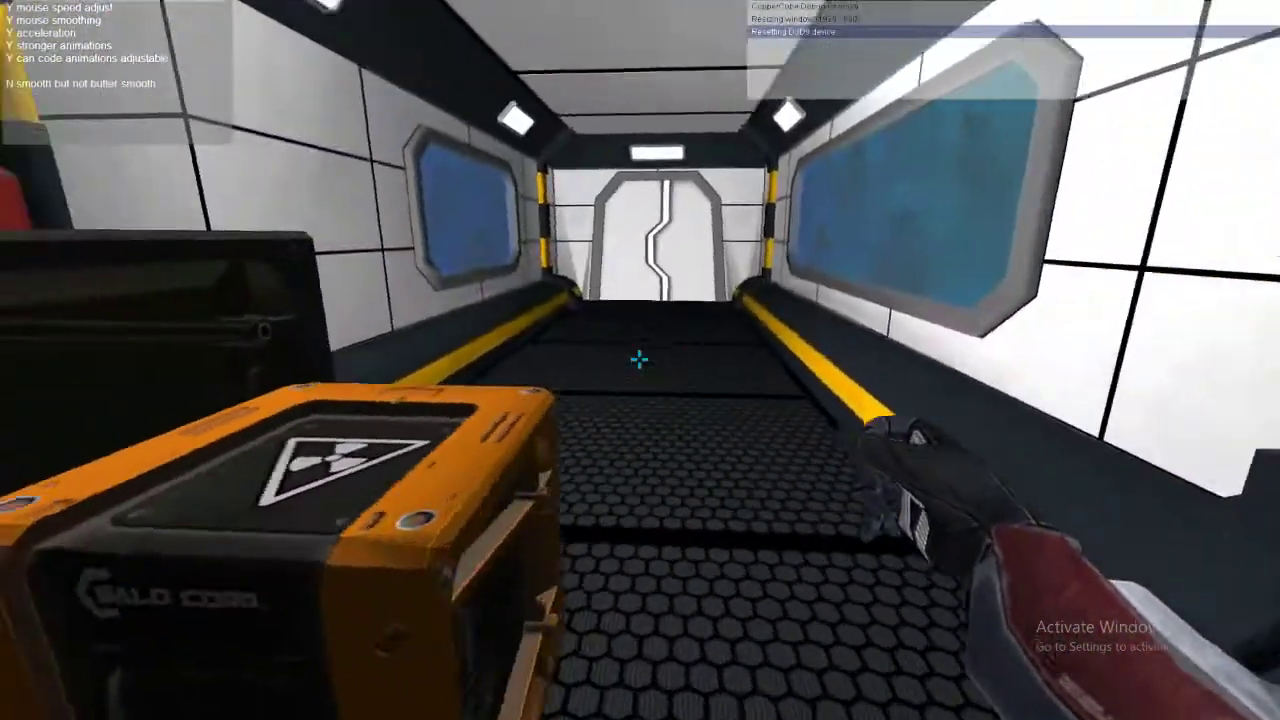
{"action": "key", "text": "w"}
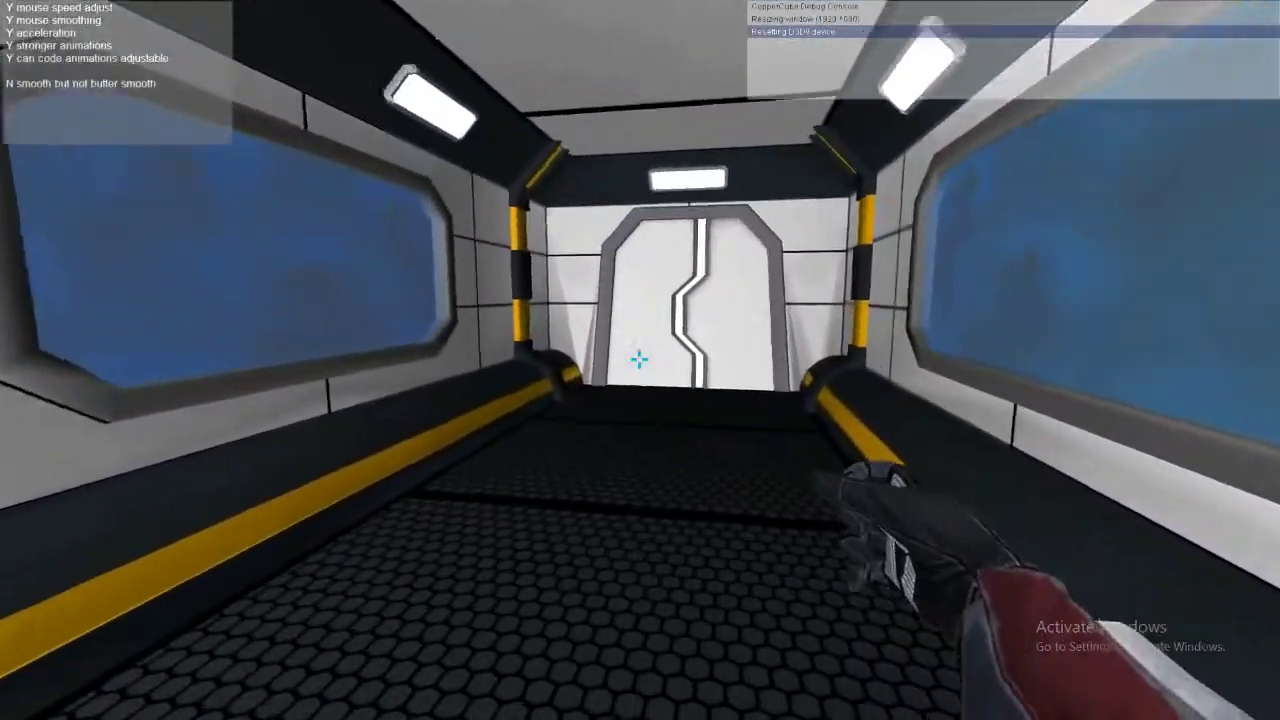
{"action": "key", "text": "w"}
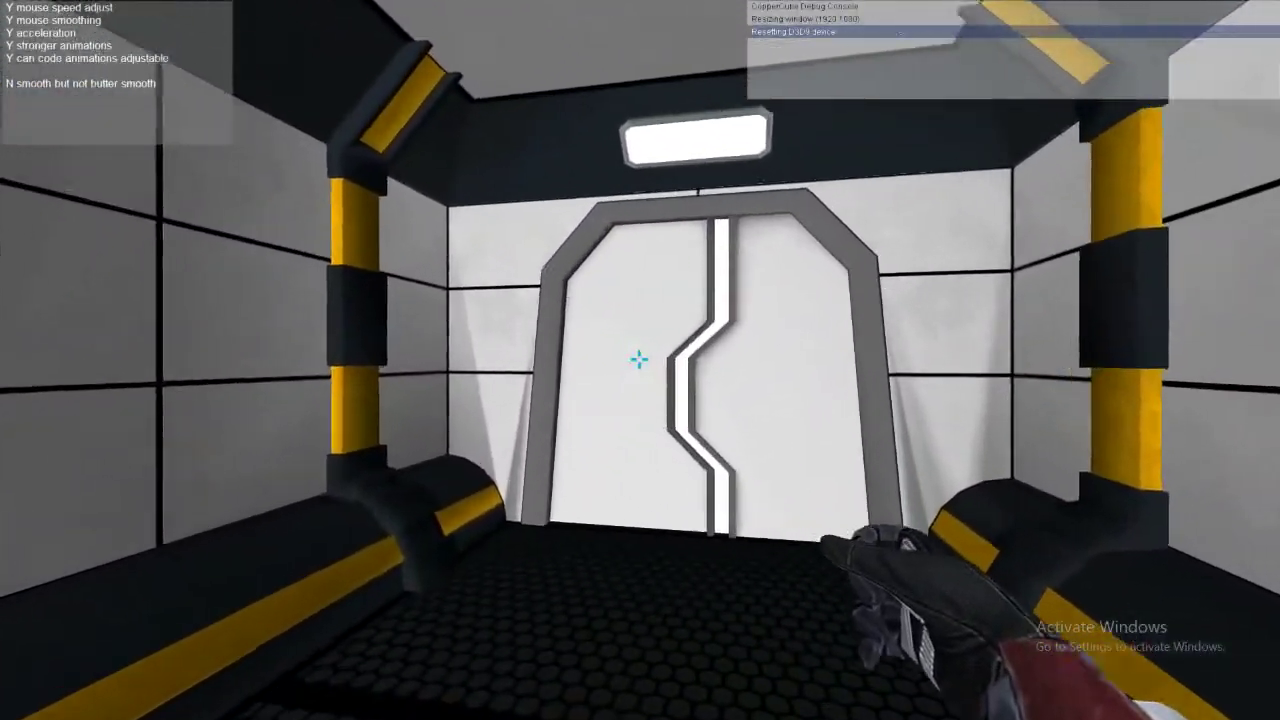
Walk the player back to the crates and again to the corridor's end door, checking camera turning and walking.
{"action": "key", "text": "w"}
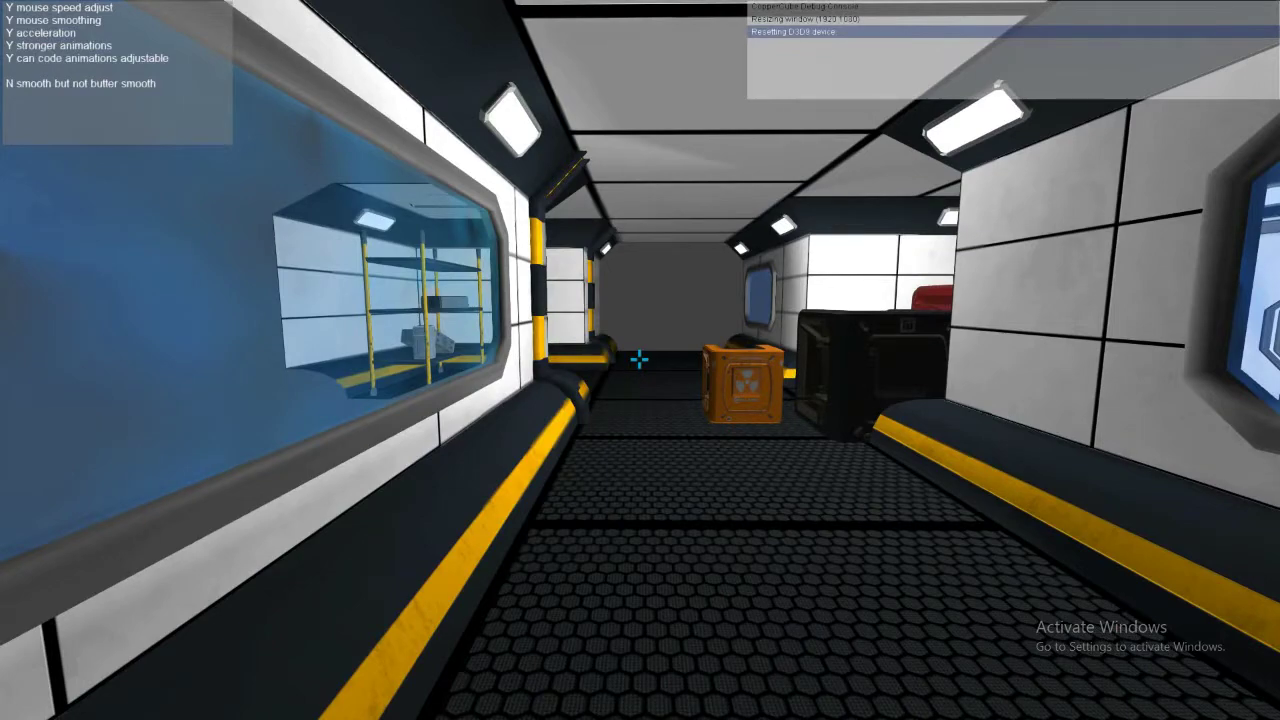
{"action": "key", "text": "w"}
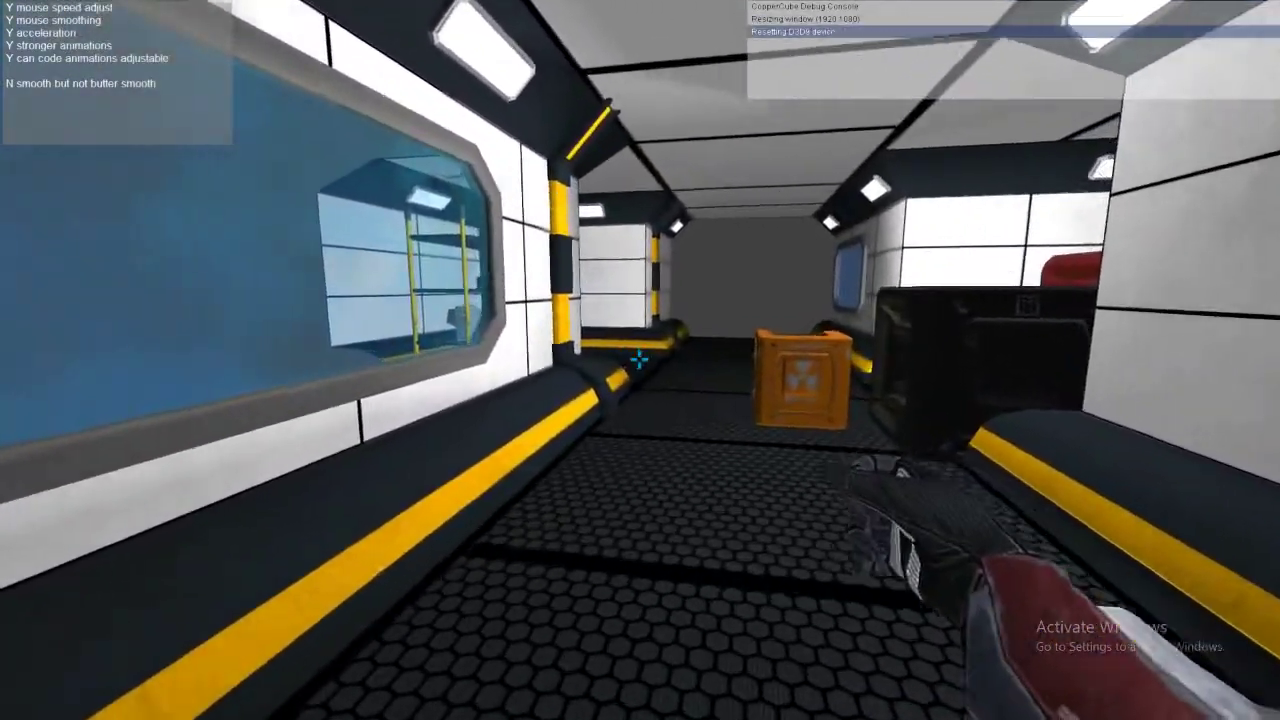
{"action": "key", "text": "w"}
{"action": "key", "text": "w"}
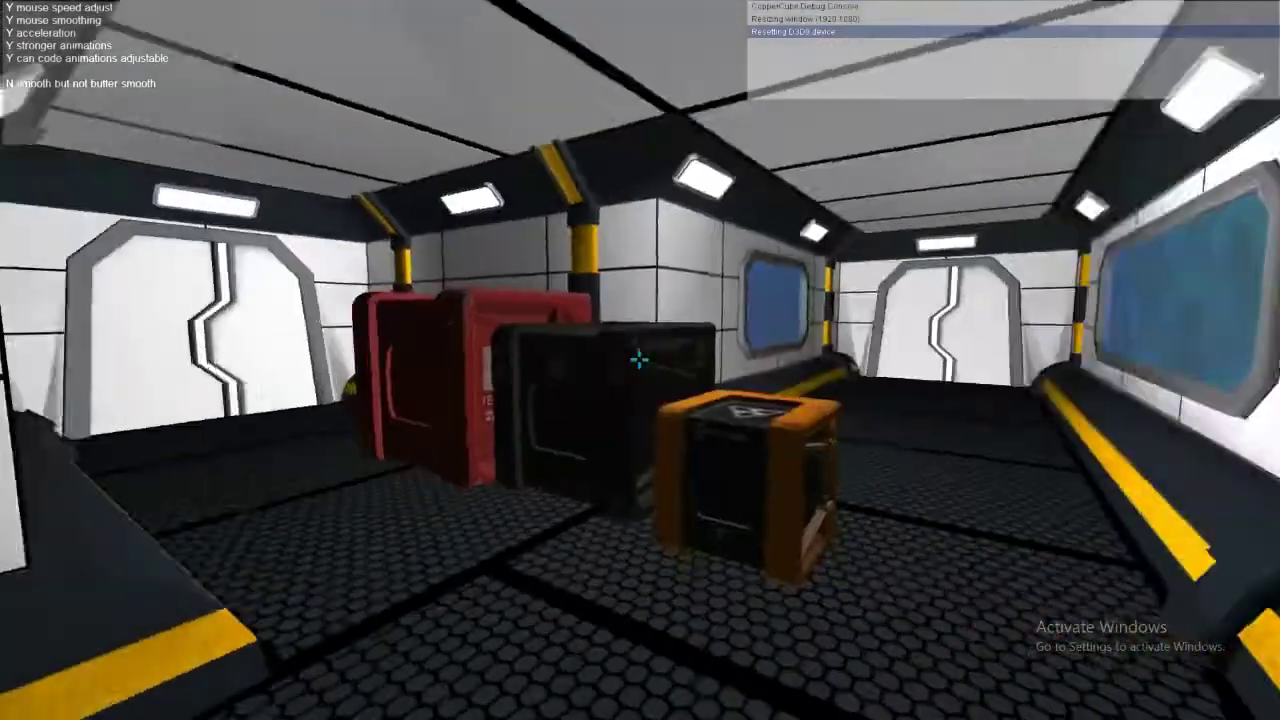
{"action": "key", "text": "w"}
{"action": "key", "text": "w"}
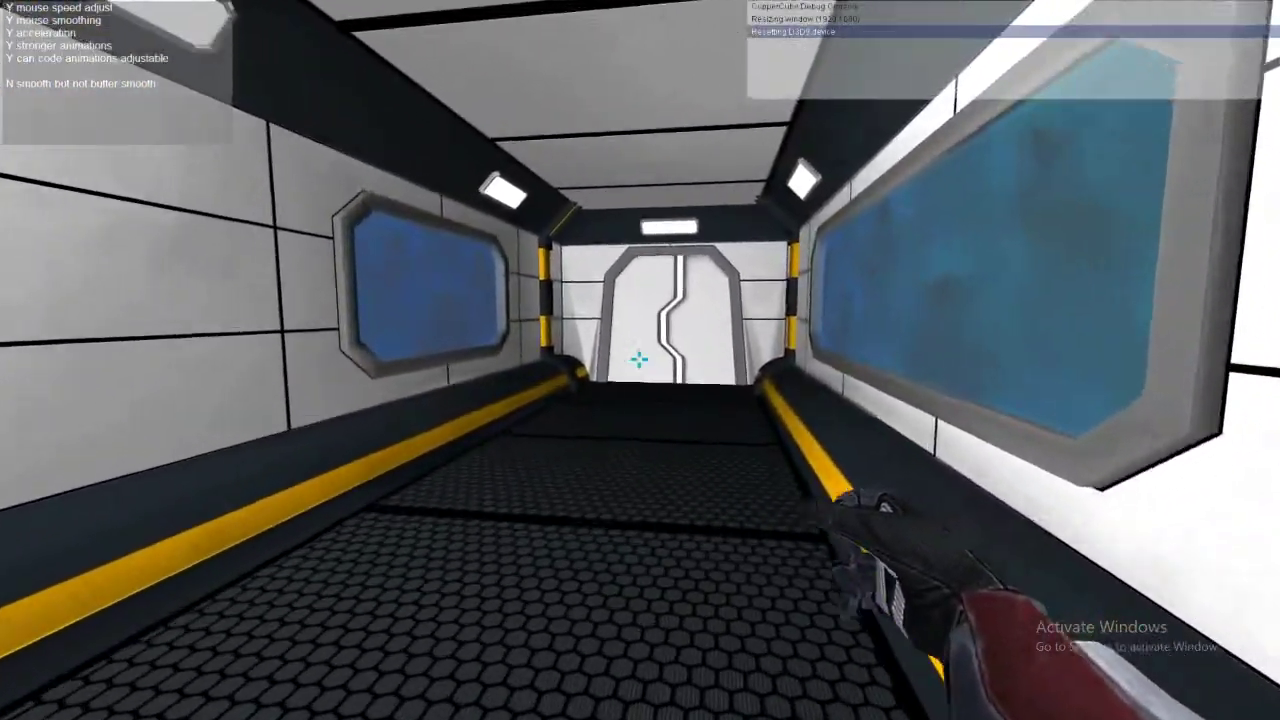
{"action": "key", "text": "w"}
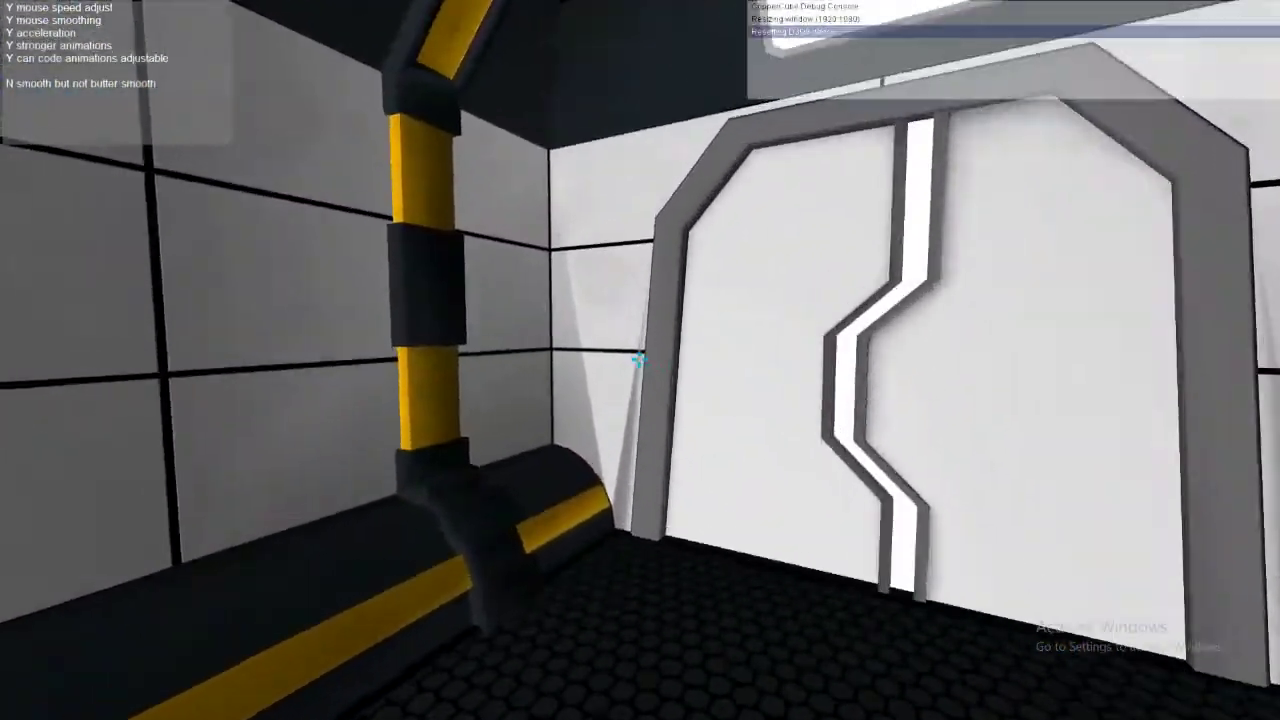
{"action": "key", "text": "w"}
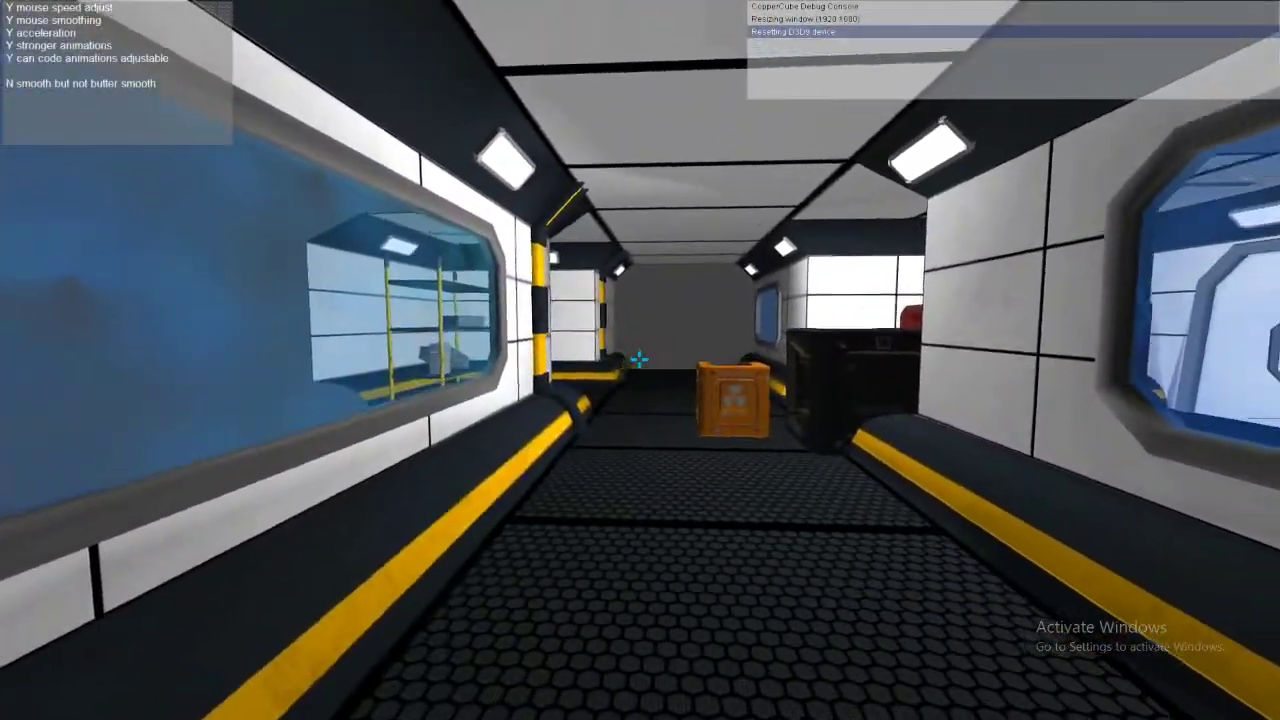
End the playtest and examine the attributes of the Target, Reset and Camera nodes under the character's Head folder.
{"action": "key", "text": "Escape"}
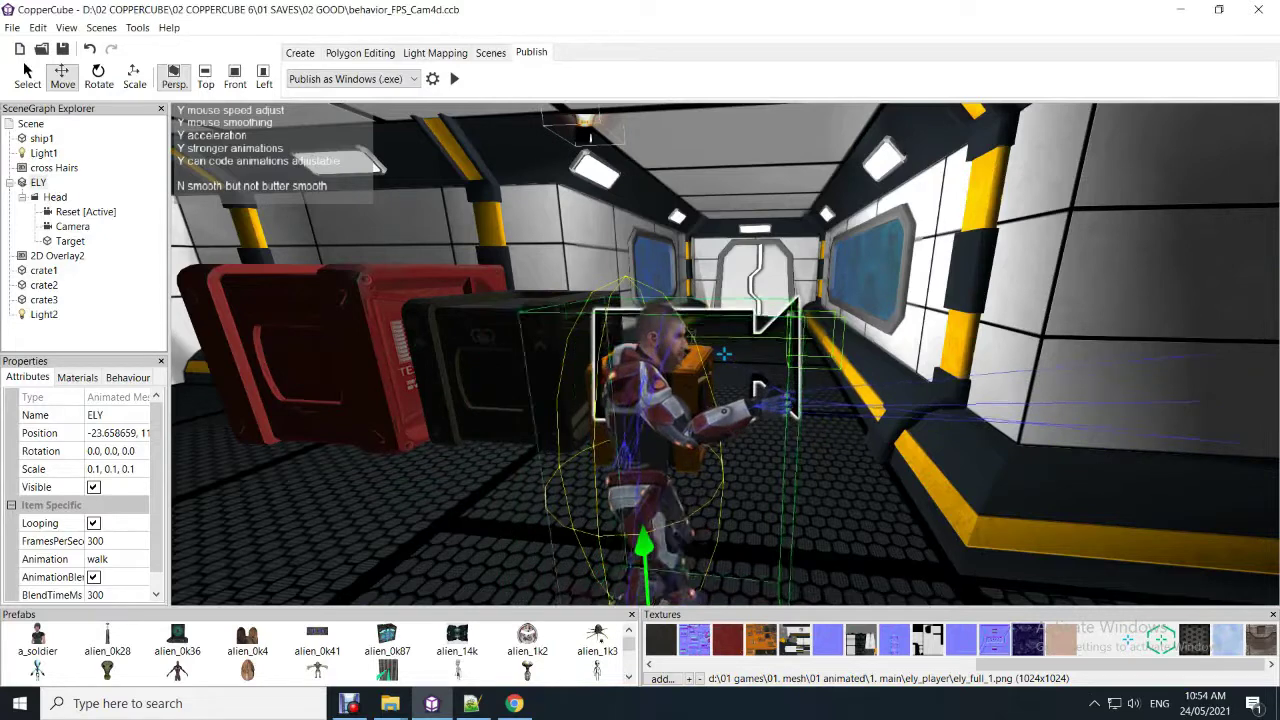
{"action": "left_click", "coordinate": [70, 241]}
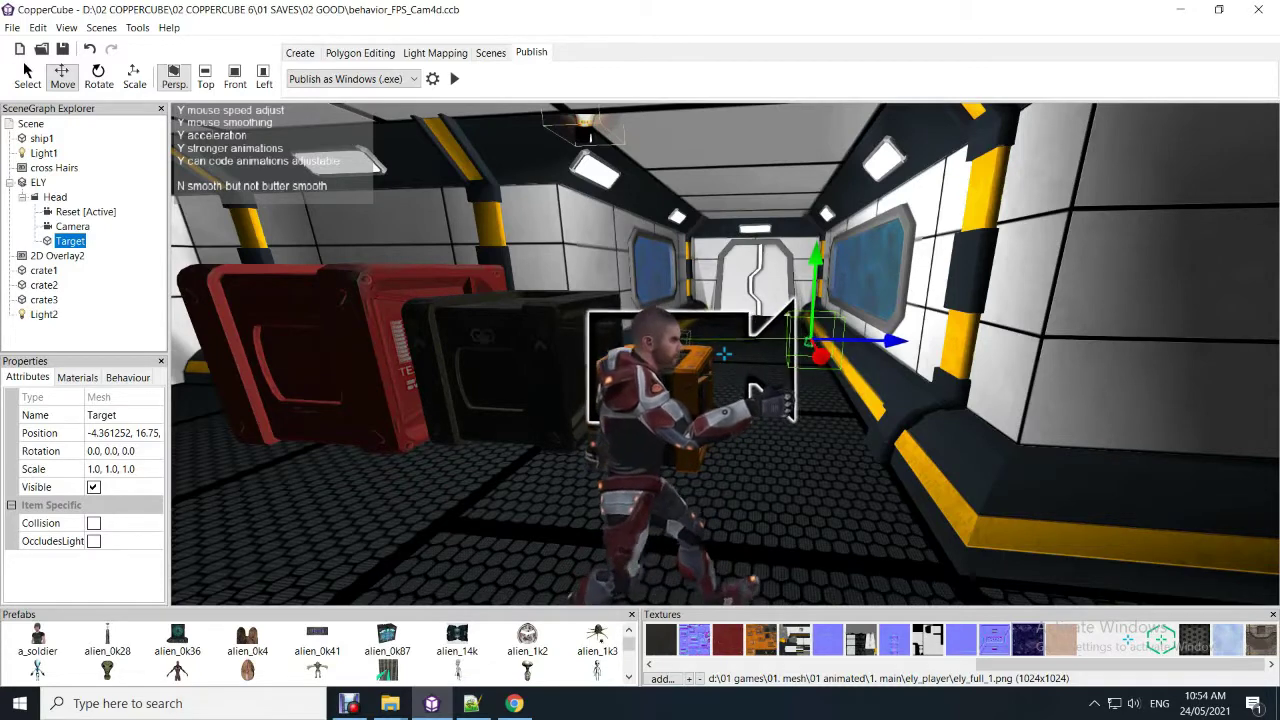
{"action": "left_click_drag", "start_coordinate": [169, 432], "coordinate": [194, 432]}
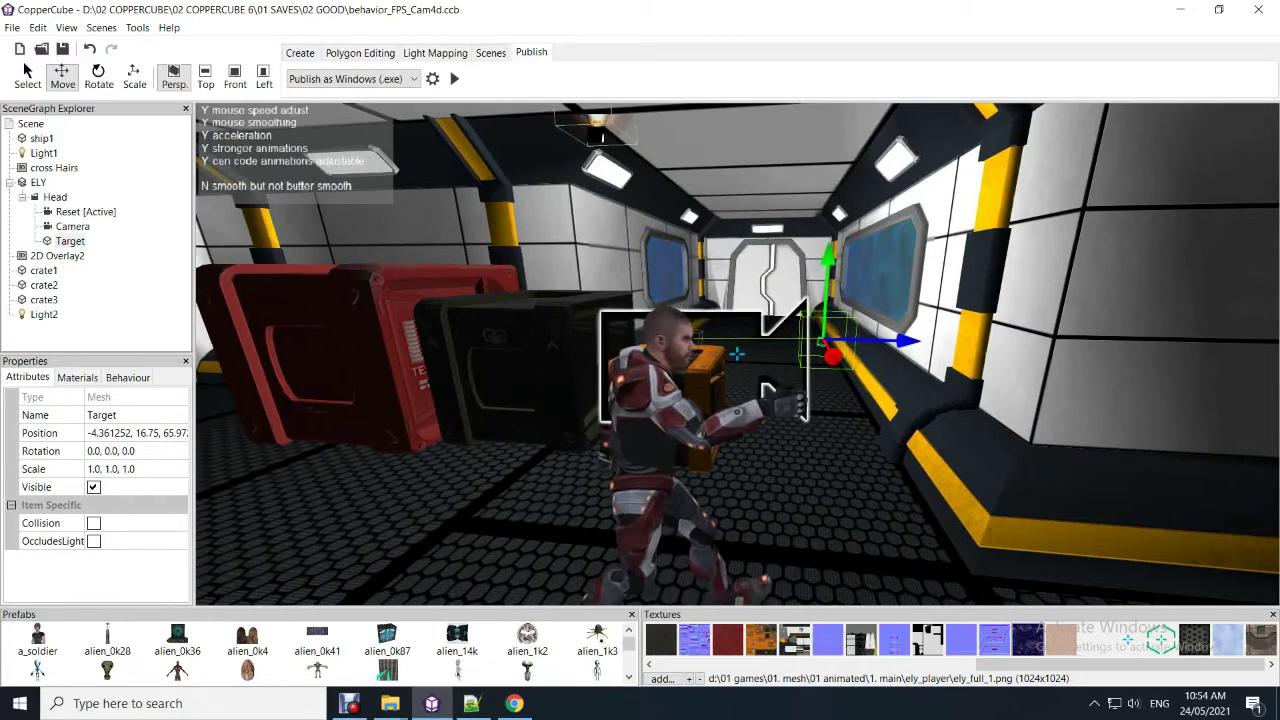
{"action": "left_click", "coordinate": [85, 211]}
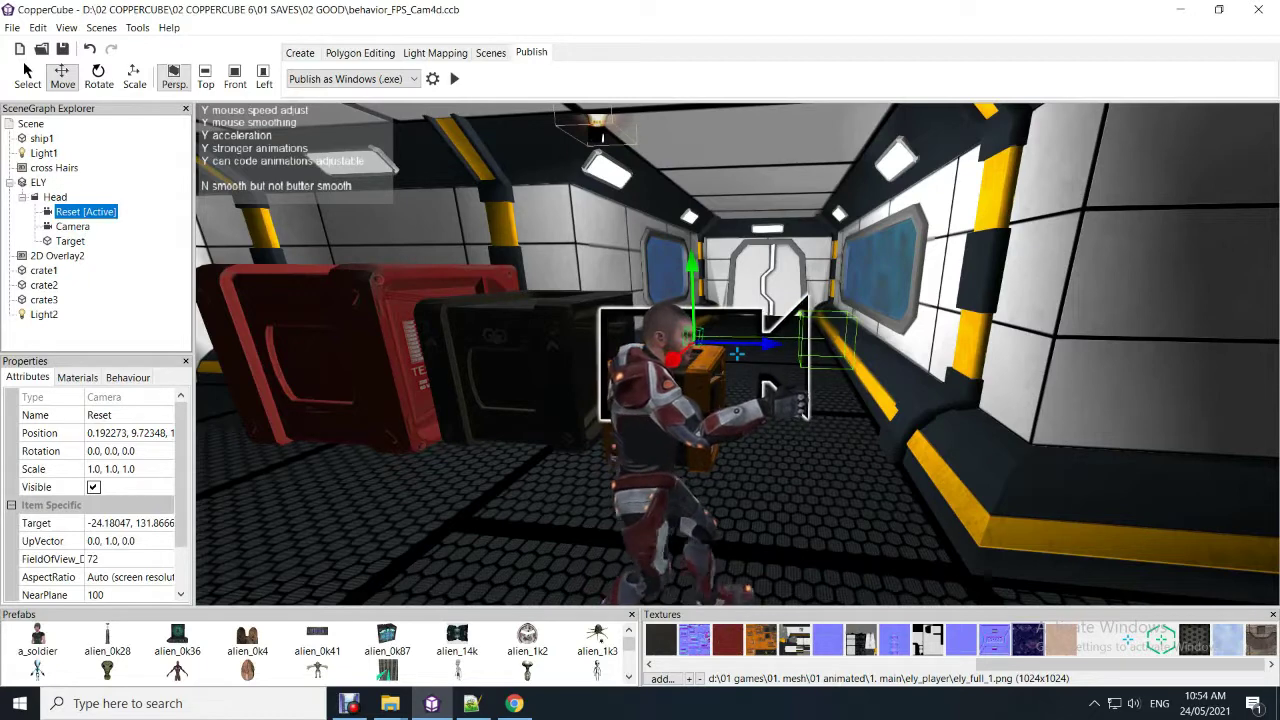
{"action": "left_click_drag", "start_coordinate": [195, 432], "coordinate": [208, 432]}
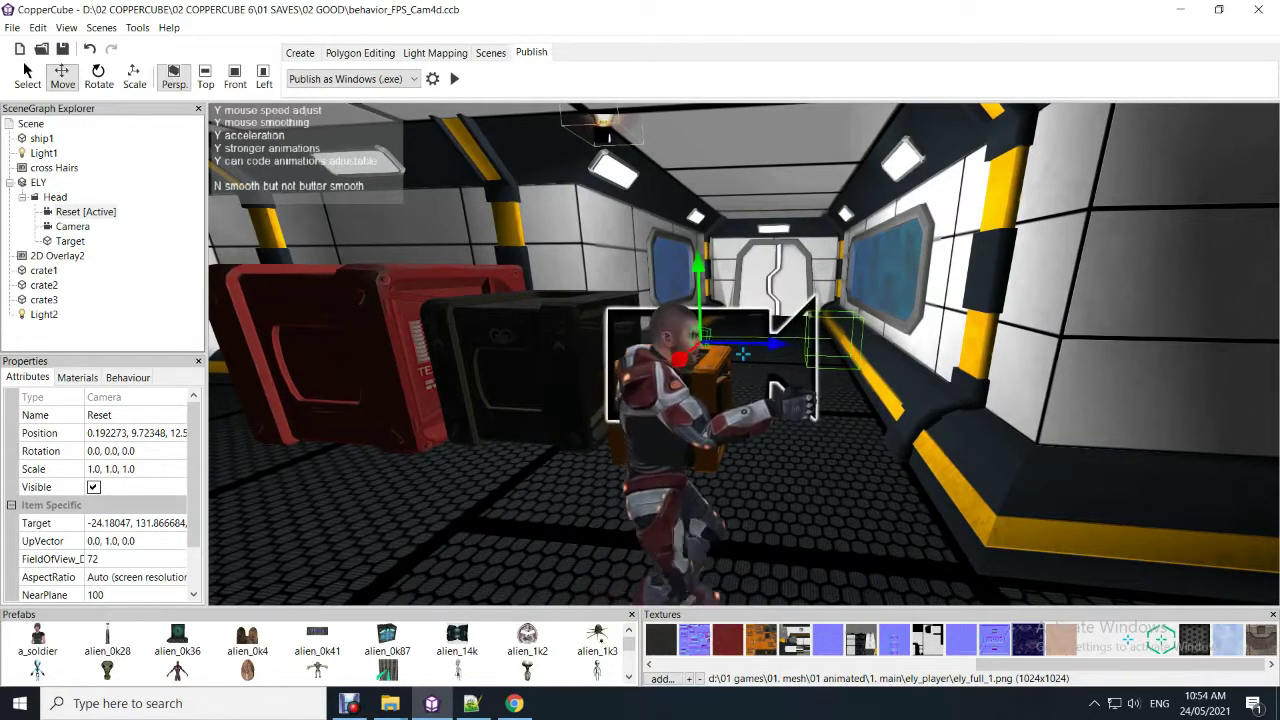
{"action": "left_click", "coordinate": [72, 226]}
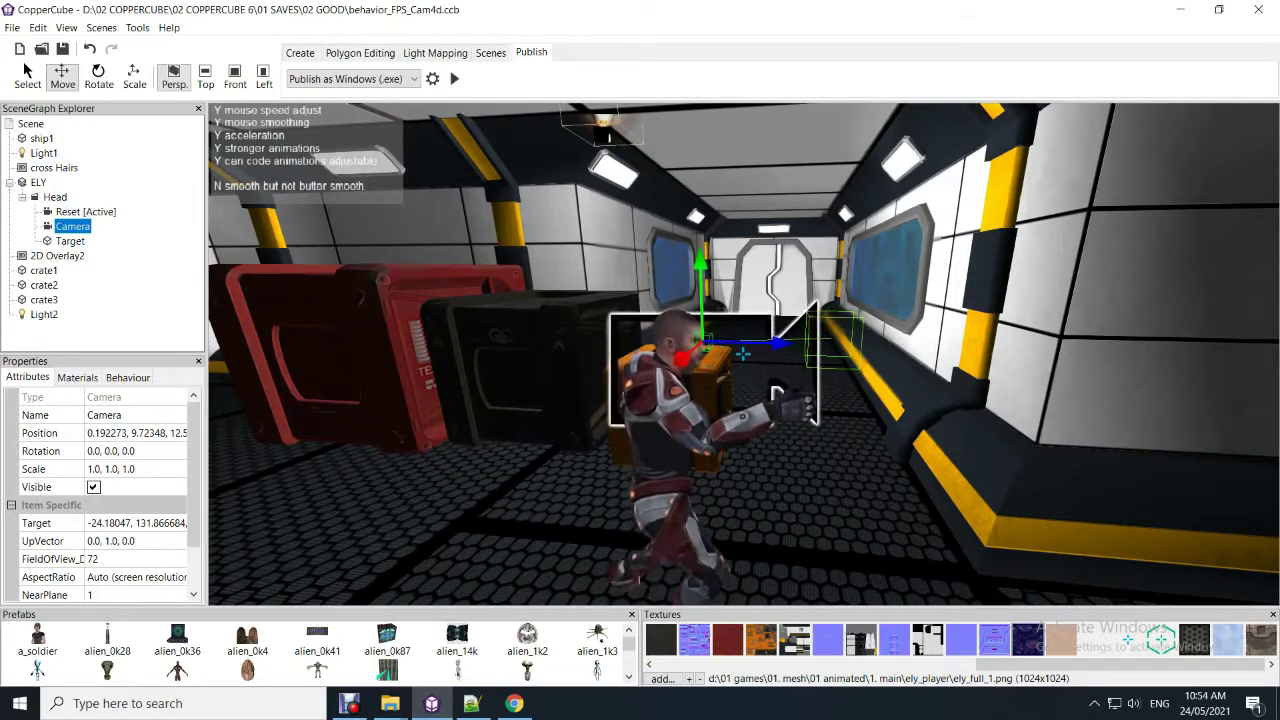
{"action": "left_click", "coordinate": [85, 211]}
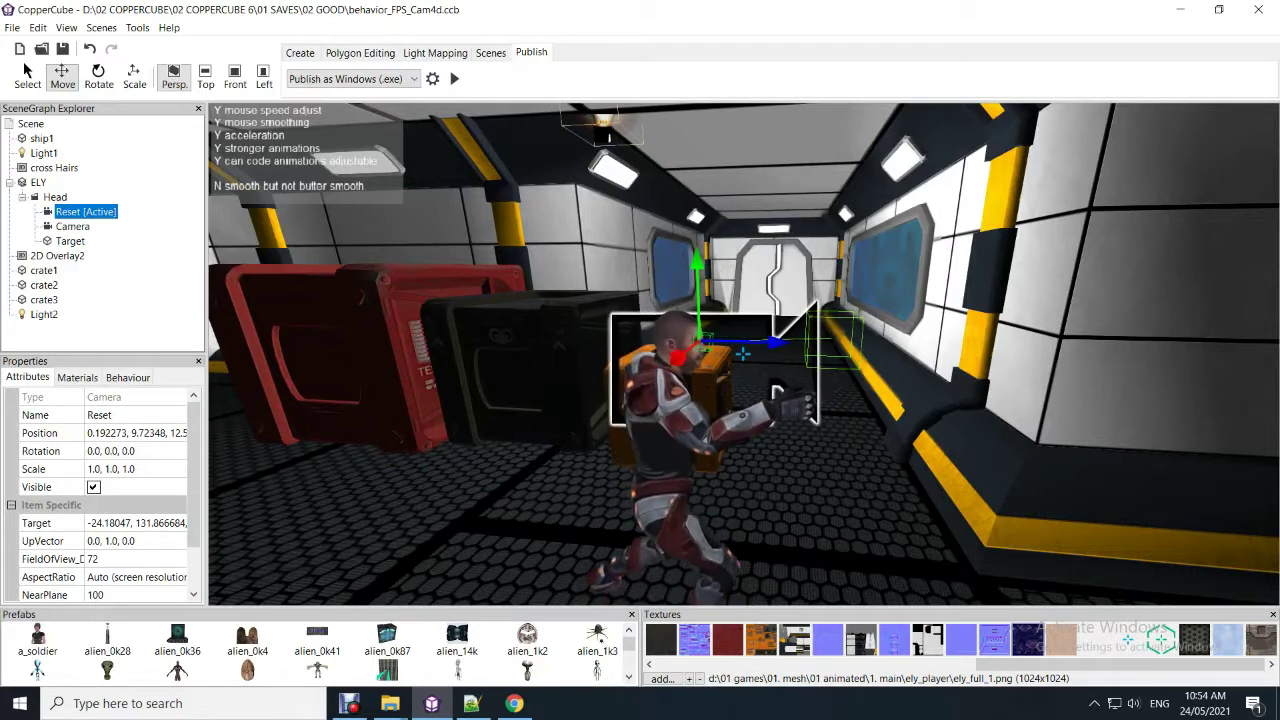
{"action": "key", "text": "Down"}
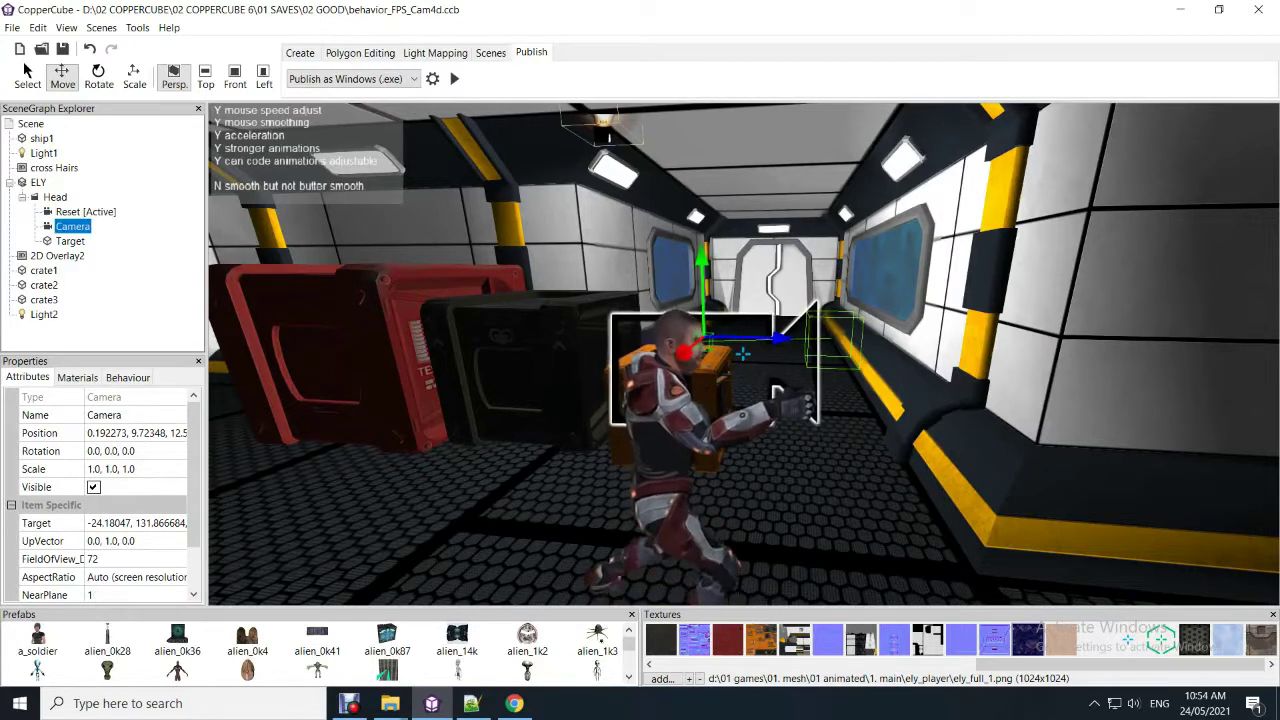
{"action": "key", "text": "Up"}
{"action": "key", "text": "Down"}
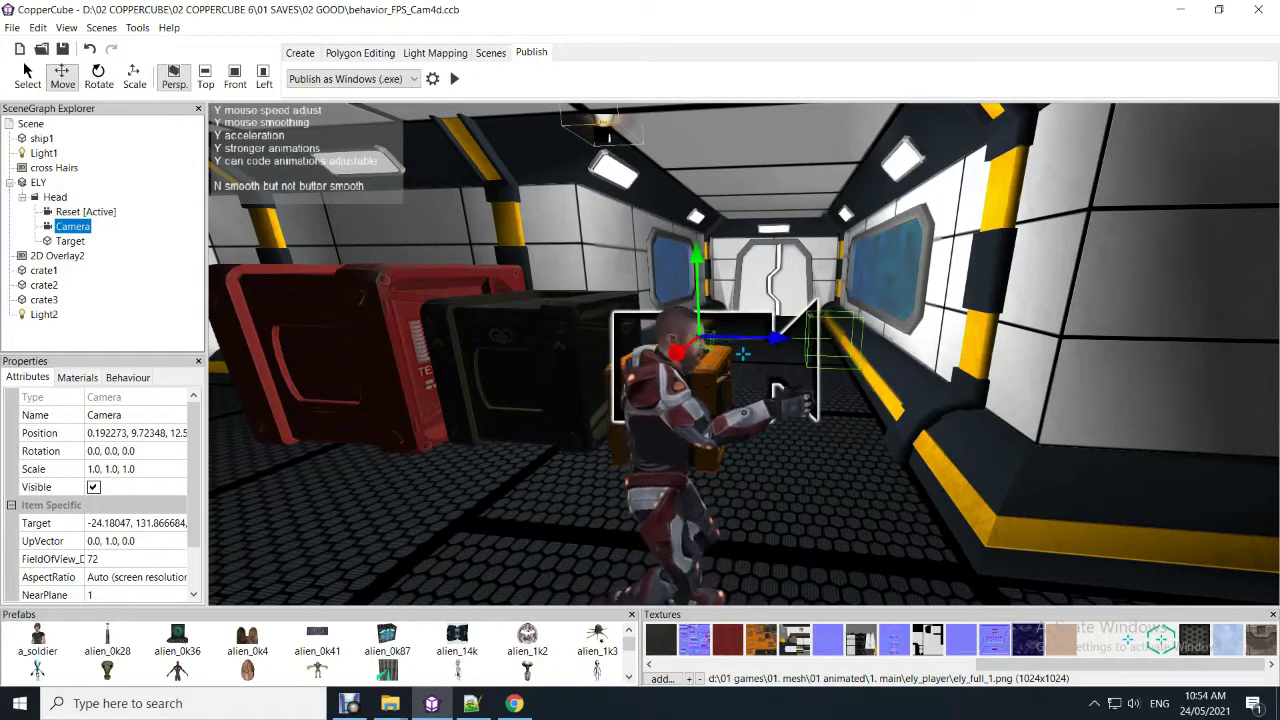
Run the scene again from the Scene root and walk the player past the orange crate to the corridor's end door.
{"action": "left_click", "coordinate": [30, 123]}
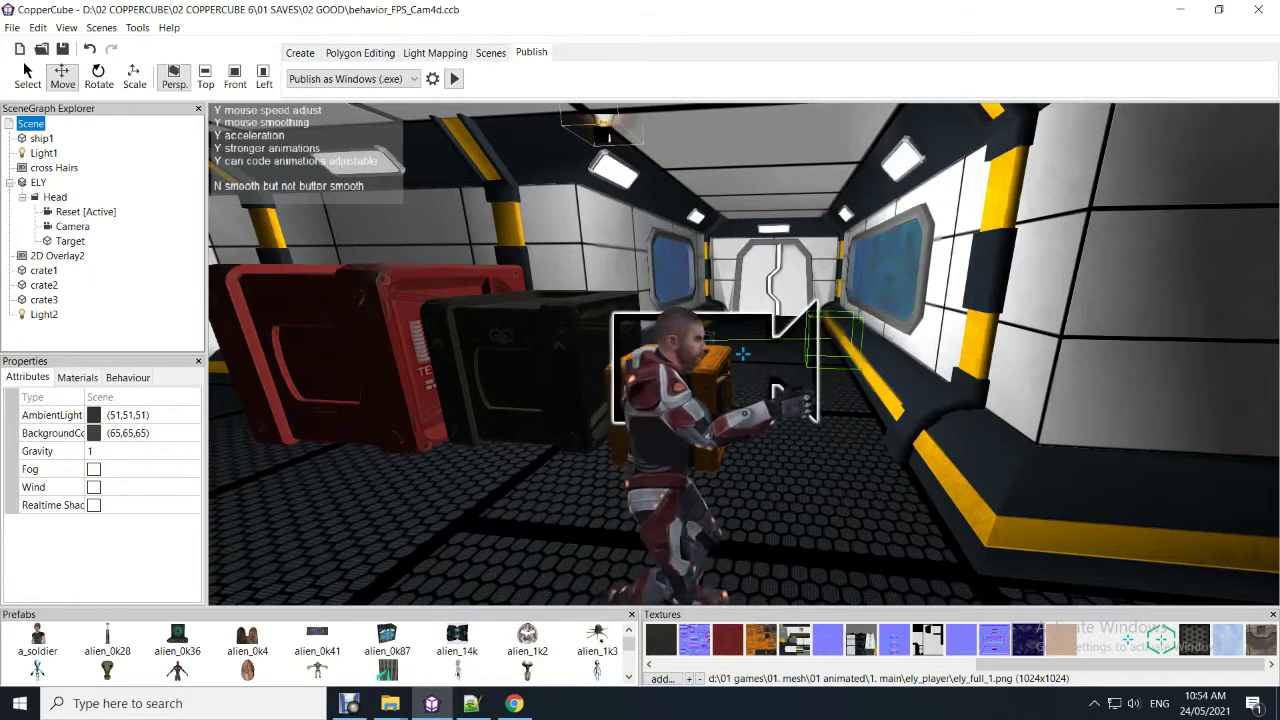
{"action": "left_click", "coordinate": [454, 78]}
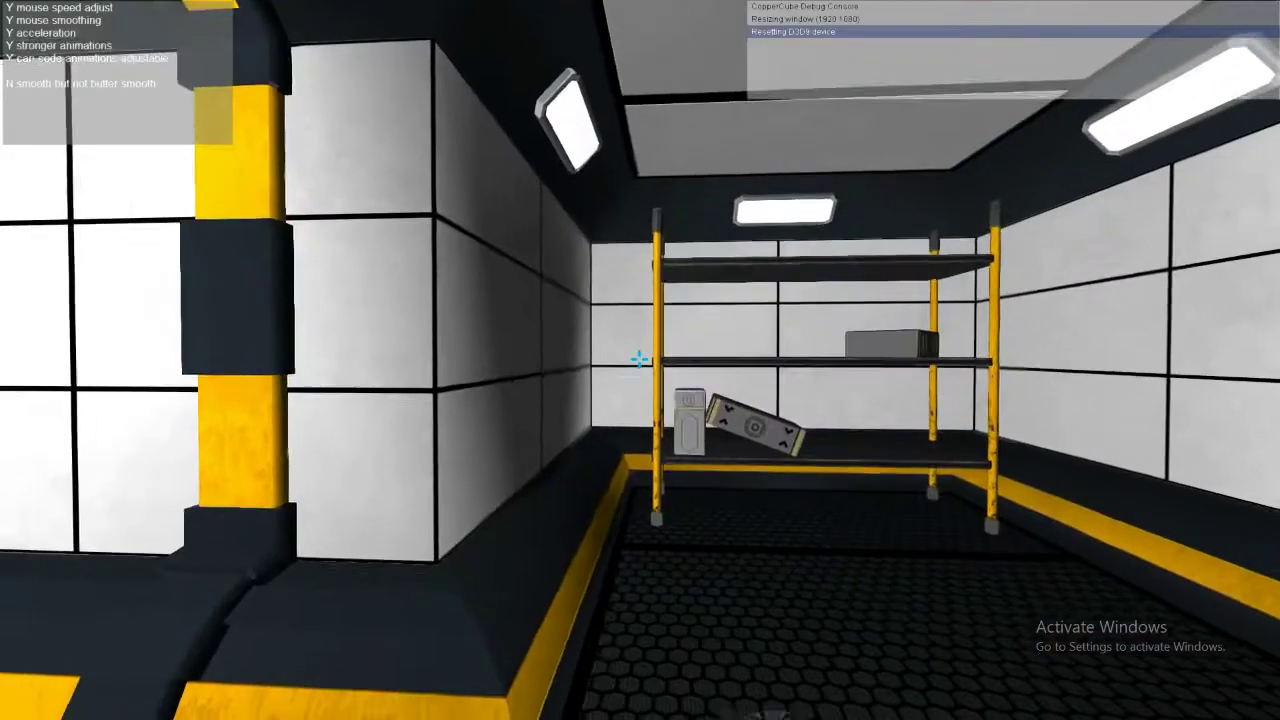
{"action": "key", "text": "d"}
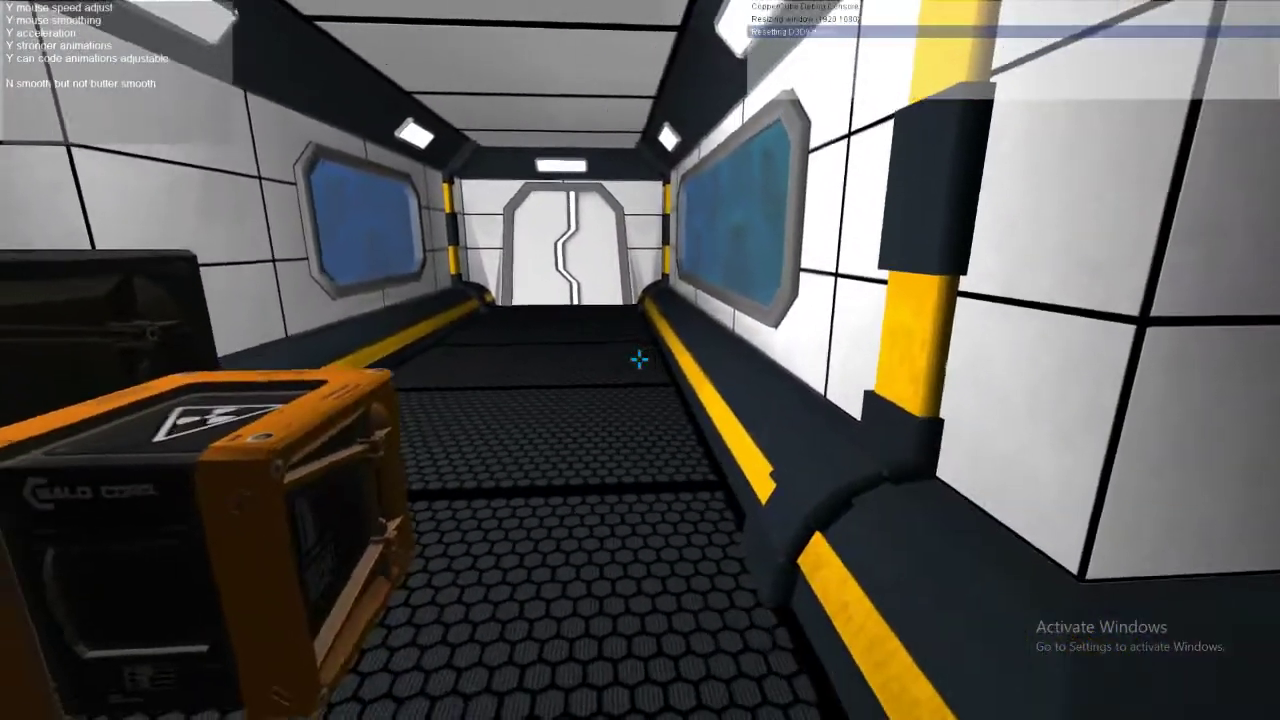
{"action": "key", "text": "w"}
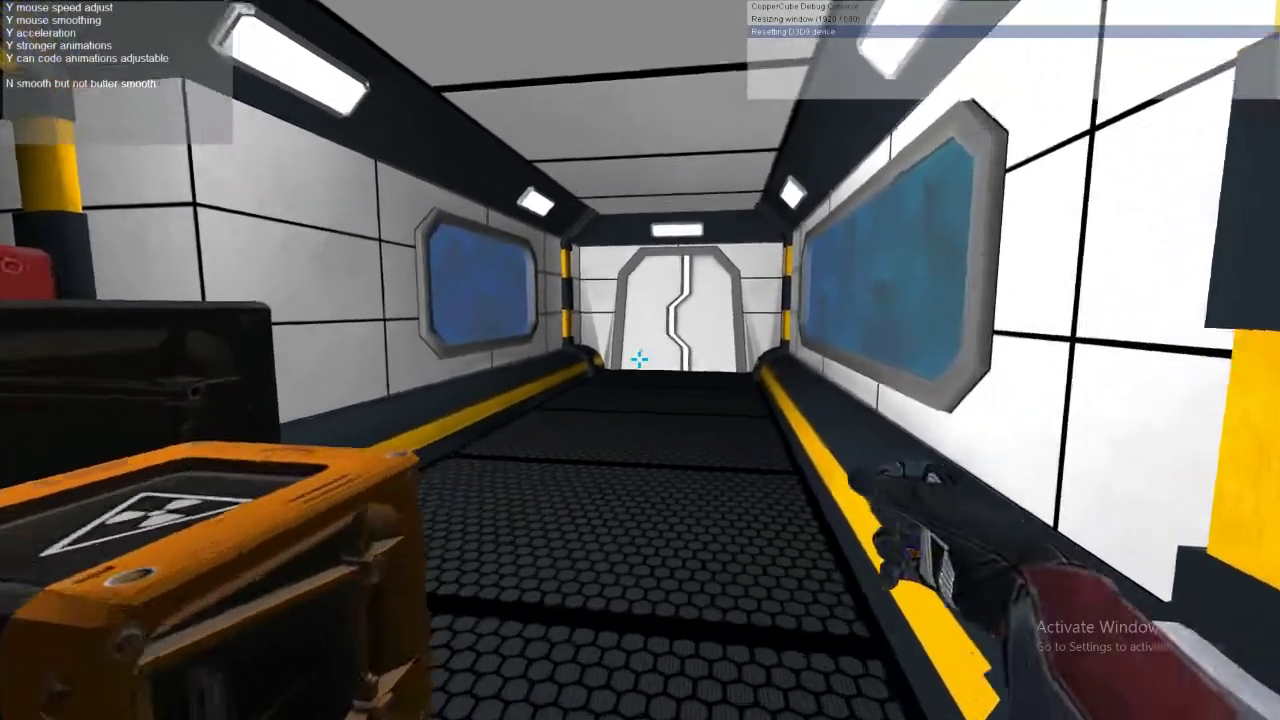
{"action": "key", "text": "w"}
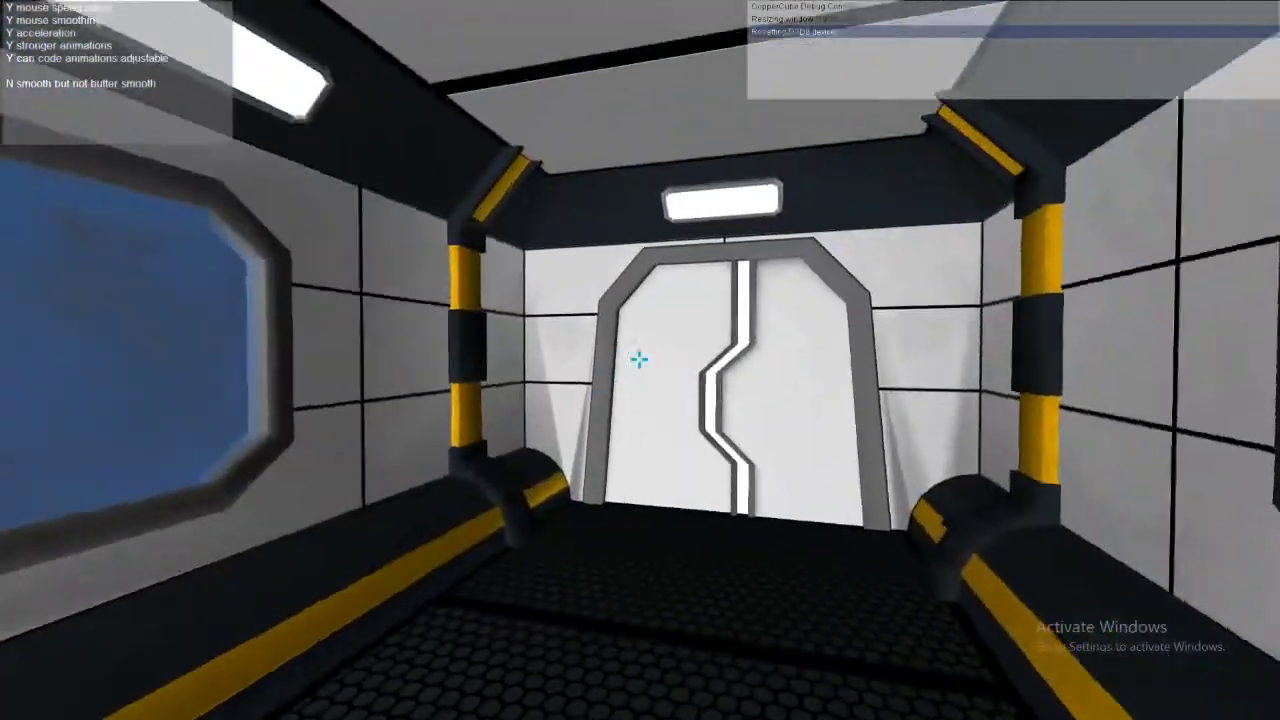
Walk the player around the corridor and back past the crates toward its open end, turning the camera while moving.
{"action": "key", "text": "1"}
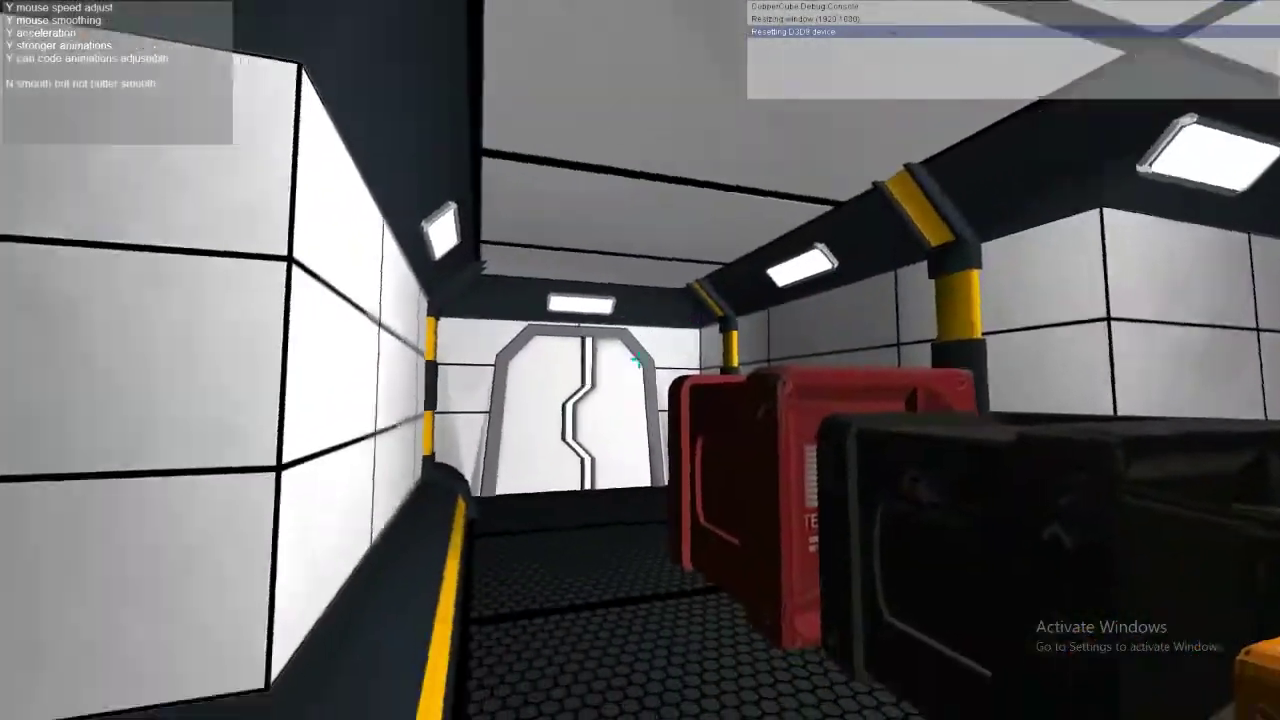
{"action": "key", "text": "w"}
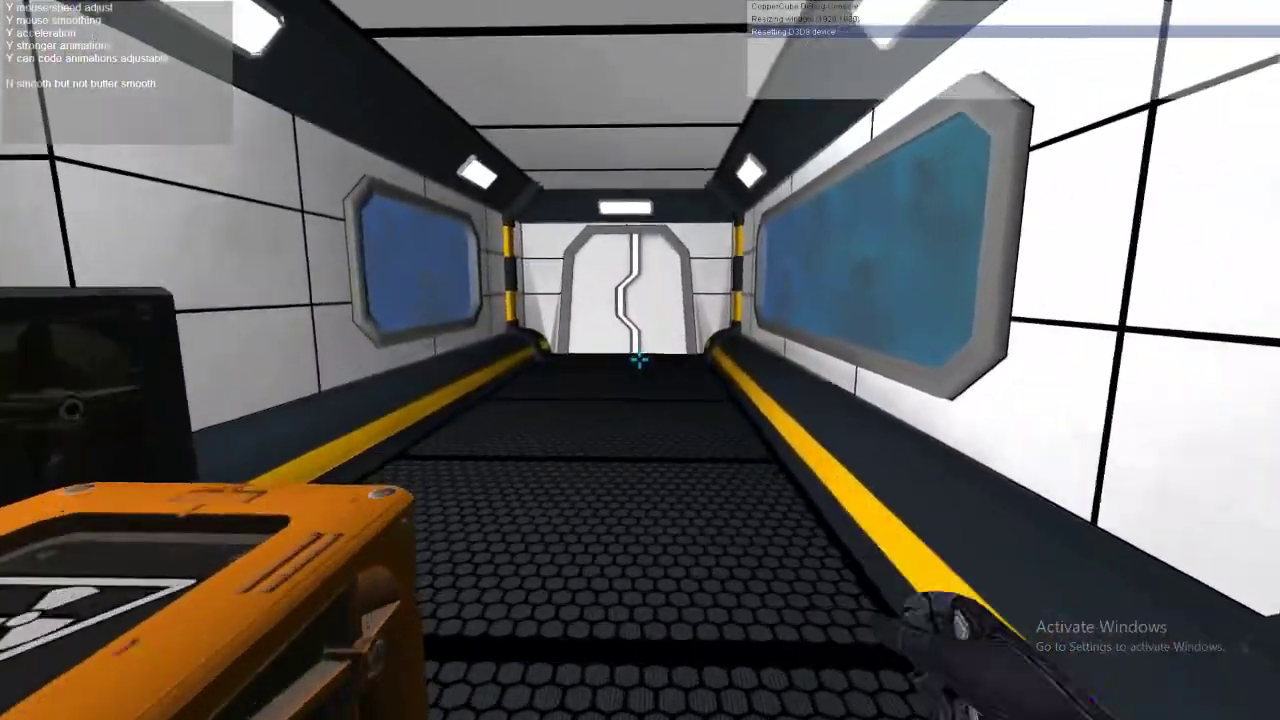
{"action": "key", "text": "w"}
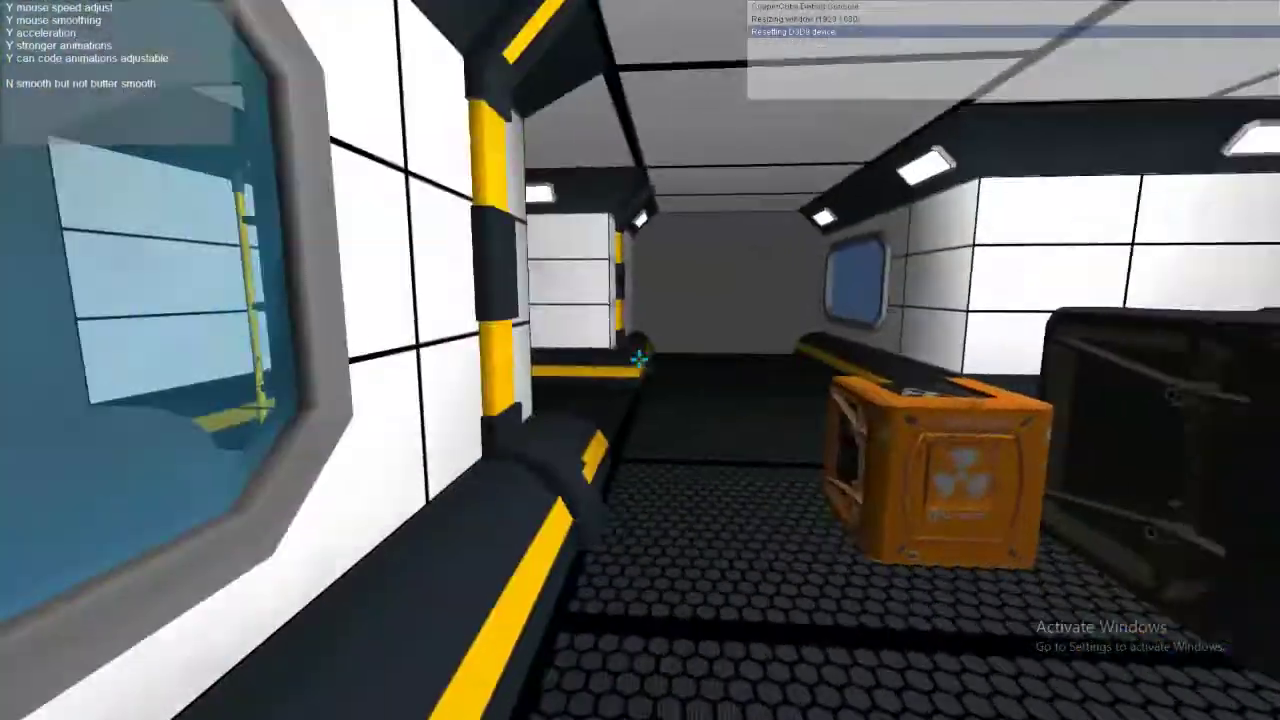
{"action": "key", "text": "w"}
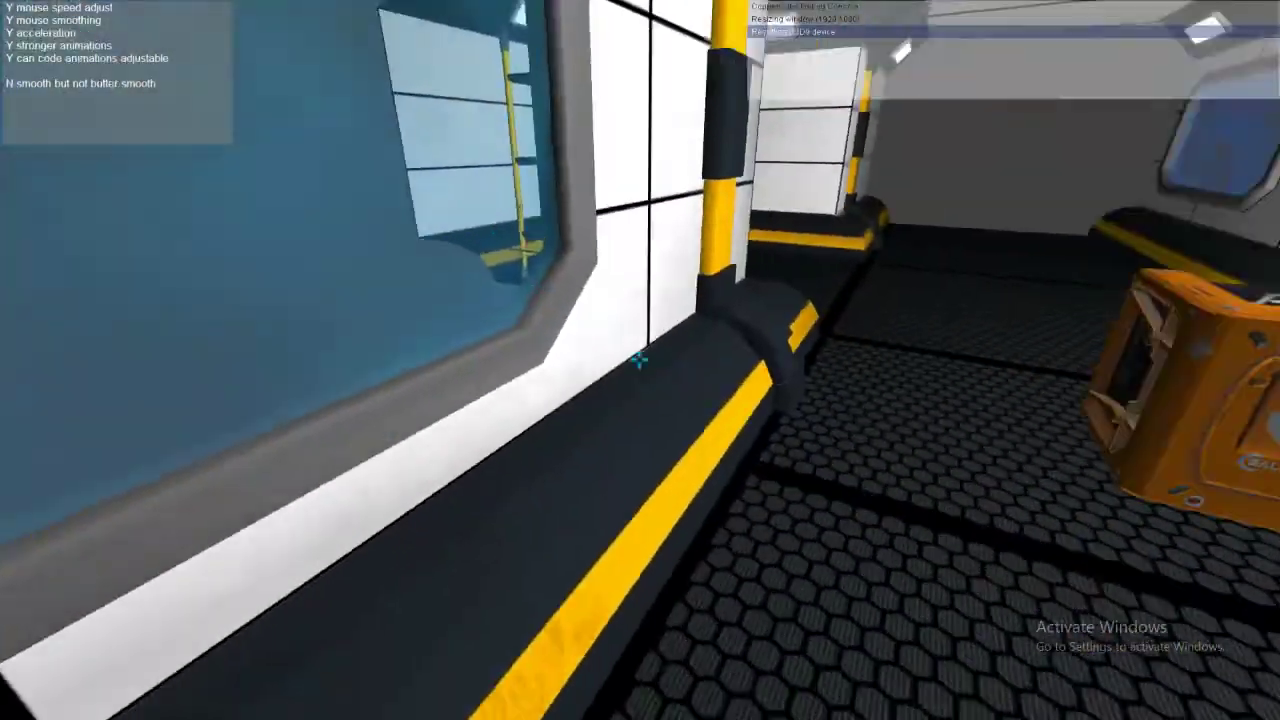
{"action": "key", "text": "w"}
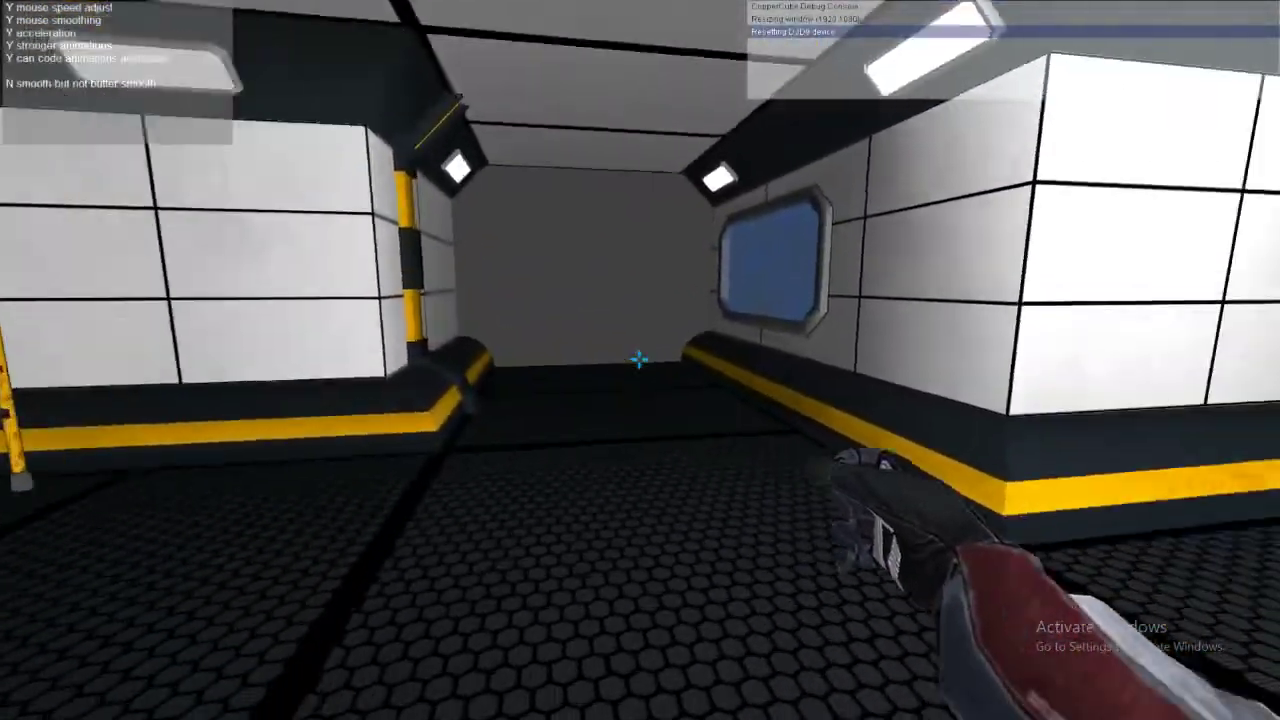
Walk around in front of the crates, look down at the player's body and back up, and end the playtest.
{"action": "key", "text": "w"}
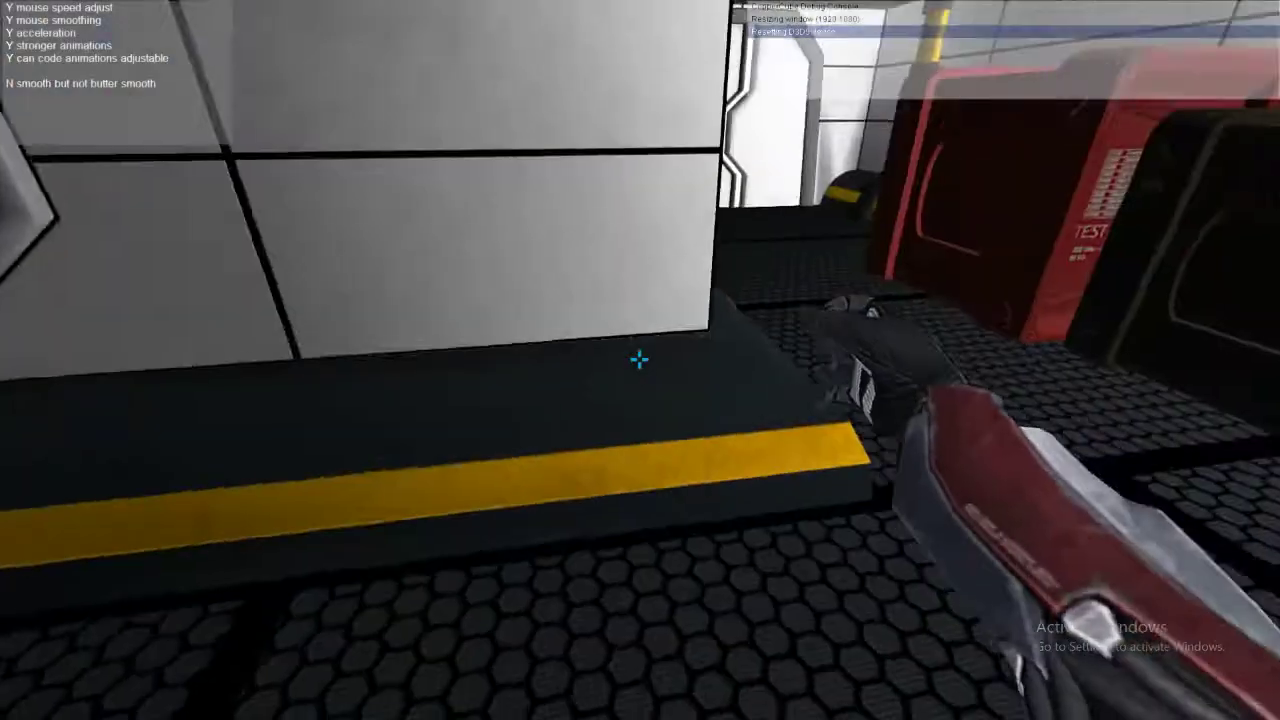
{"action": "key", "text": "w"}
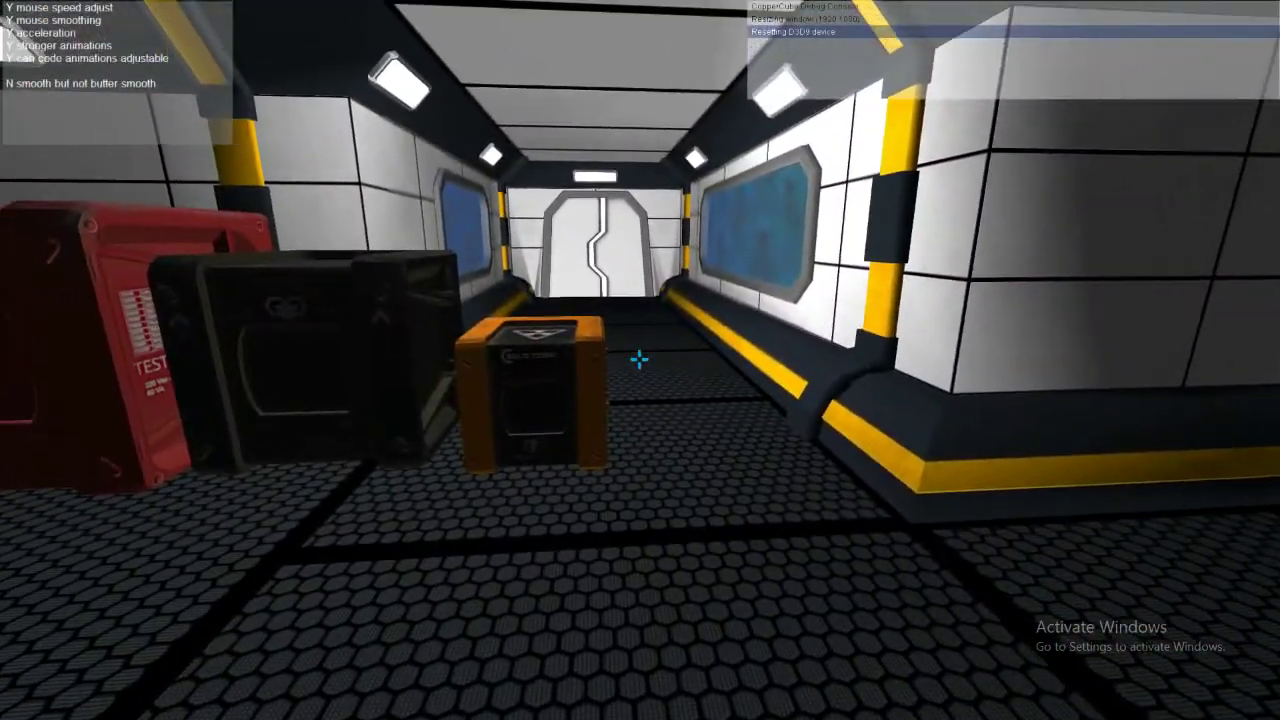
{"action": "key", "text": "w"}
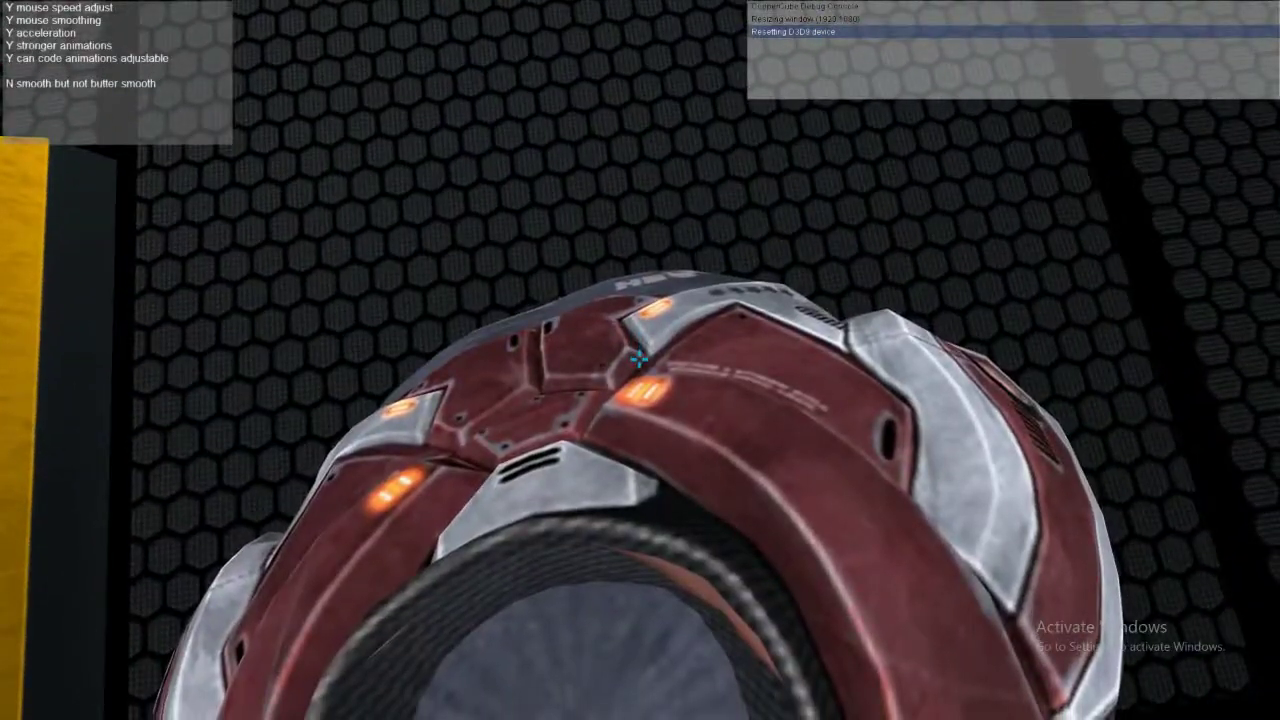
{"action": "key", "text": "w"}
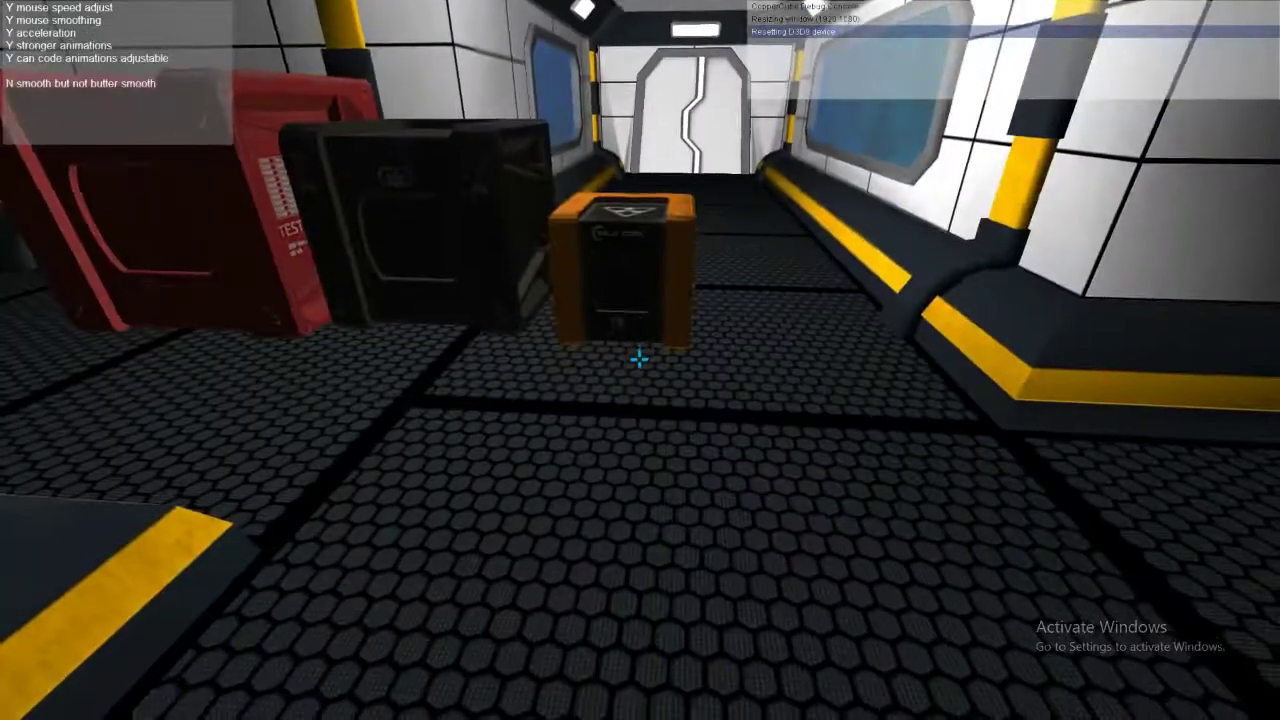
{"action": "key", "text": "Escape"}
Show the FPS controller animated Robo behavior settings of the ELY character and widen the properties area.
{"action": "left_click", "coordinate": [55, 197]}
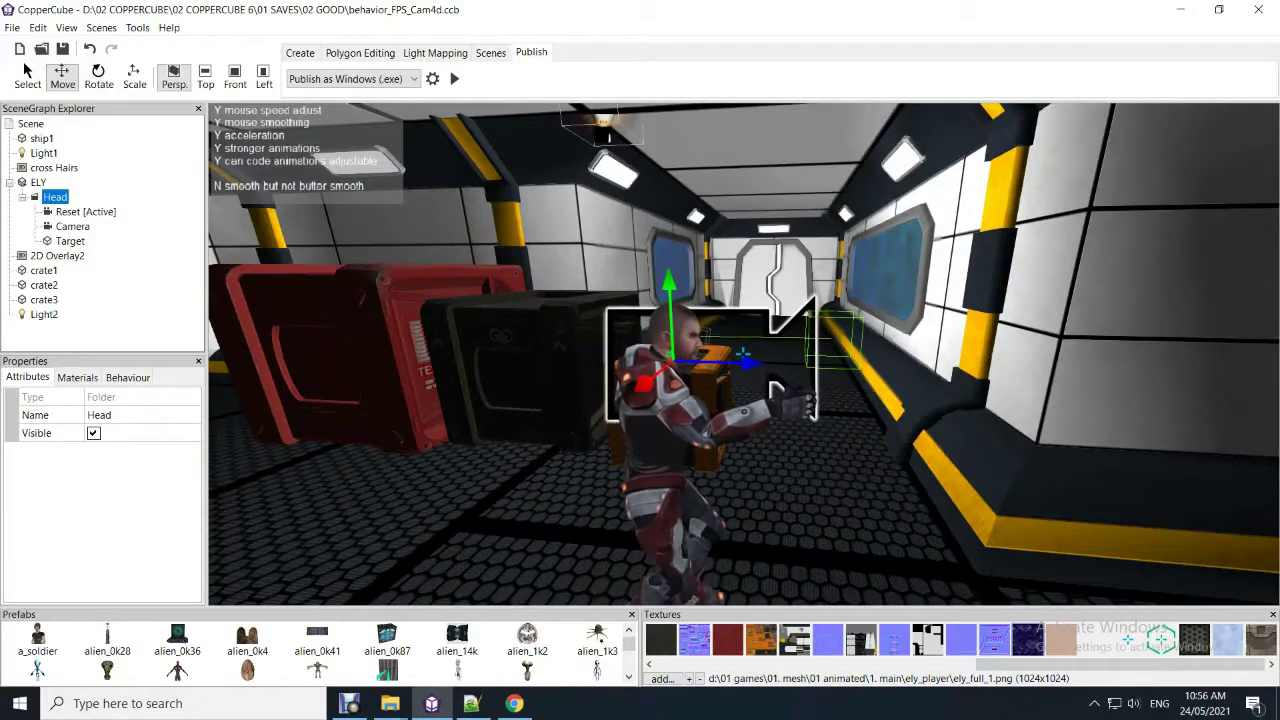
{"action": "left_click", "coordinate": [38, 182]}
{"action": "left_click", "coordinate": [127, 377]}
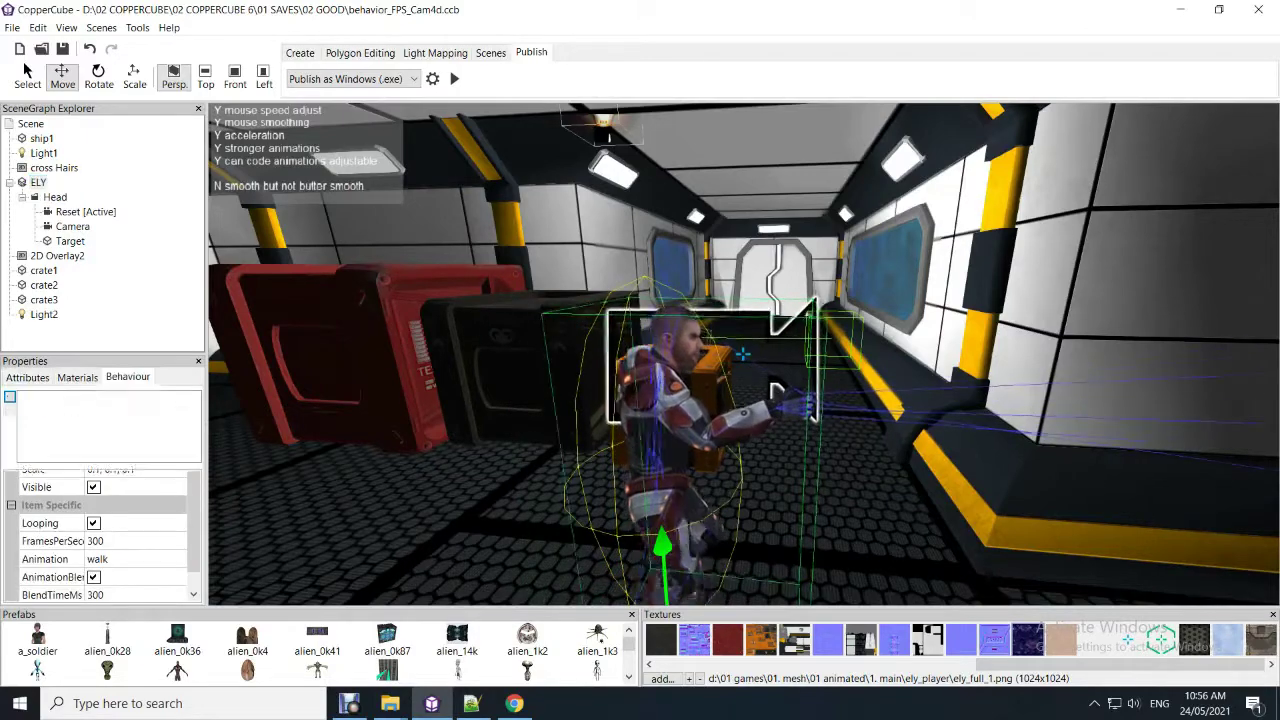
{"action": "left_click", "coordinate": [85, 398]}
{"action": "left_click_drag", "start_coordinate": [205, 490], "coordinate": [235, 490]}
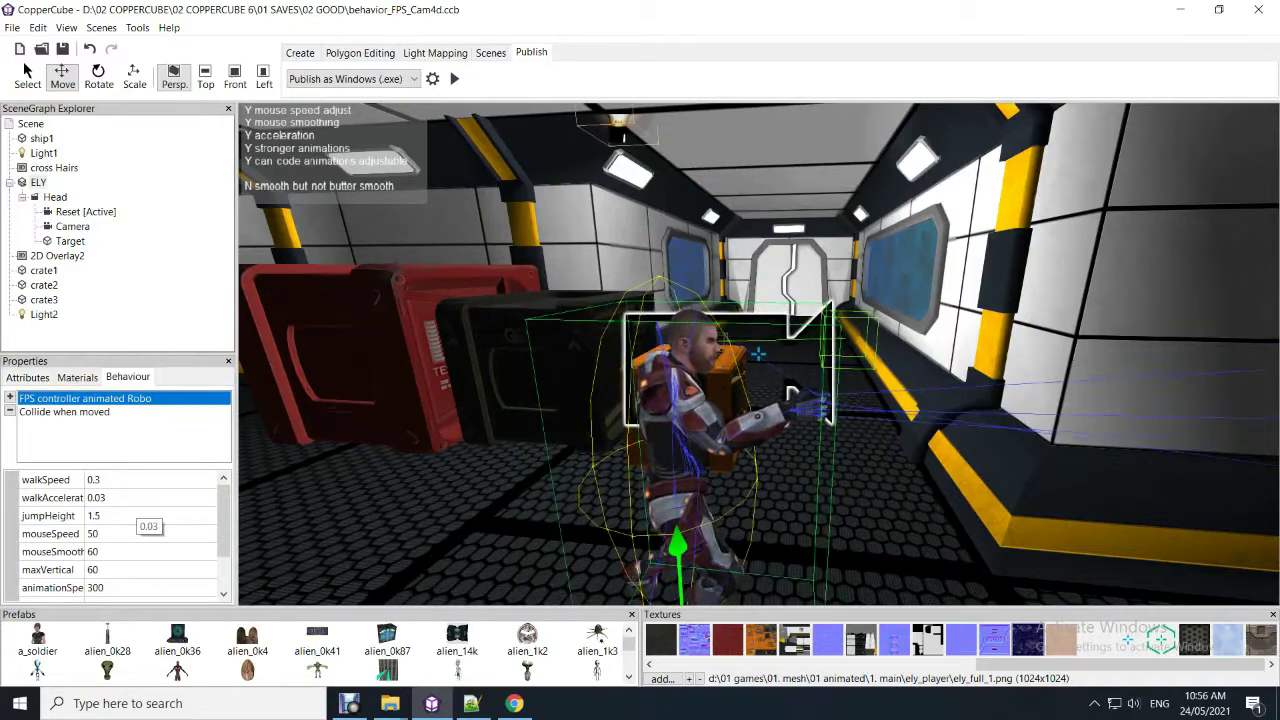
Review the behavior's parameters from walkAcceleration and jumpHeight through mouse settings and animationSpeed to the camera and target nodes, revealing their full names.
{"action": "left_click", "coordinate": [137, 497]}
{"action": "left_click", "coordinate": [137, 515]}
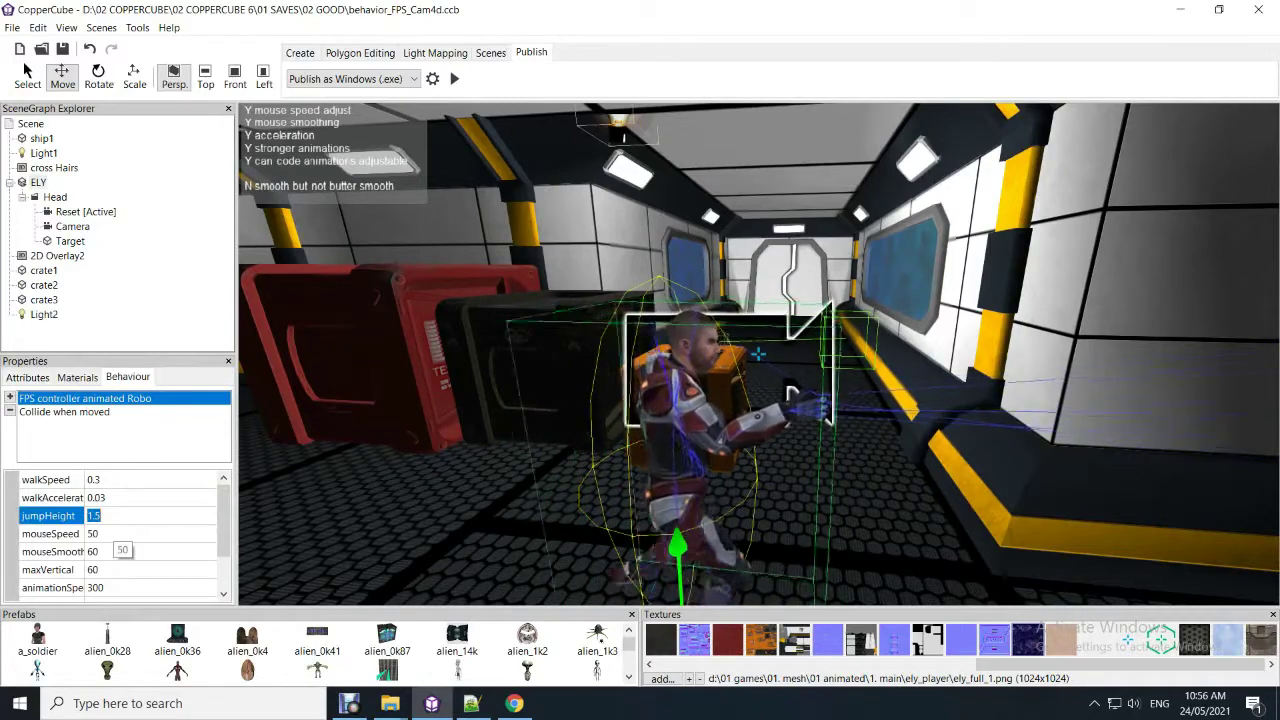
{"action": "left_click", "coordinate": [110, 533]}
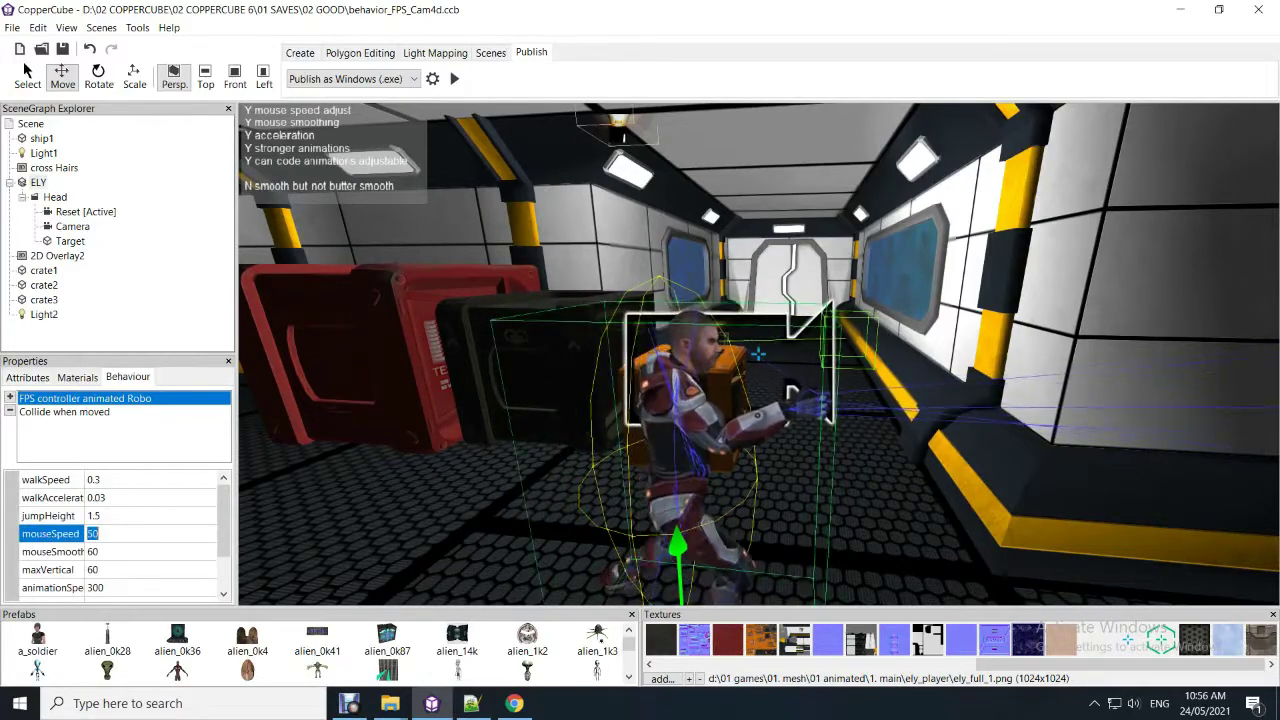
{"action": "left_click", "coordinate": [110, 551]}
{"action": "left_click", "coordinate": [110, 569]}
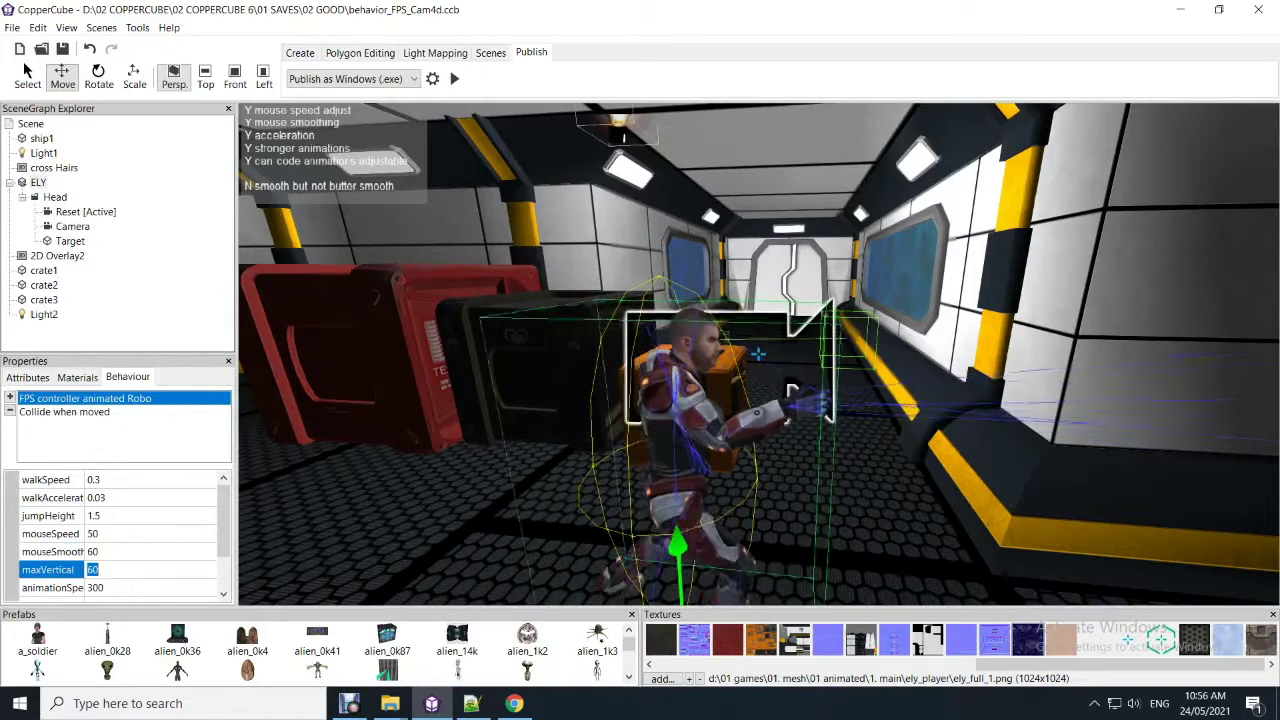
{"action": "left_click_drag", "start_coordinate": [223, 522], "coordinate": [223, 545]}
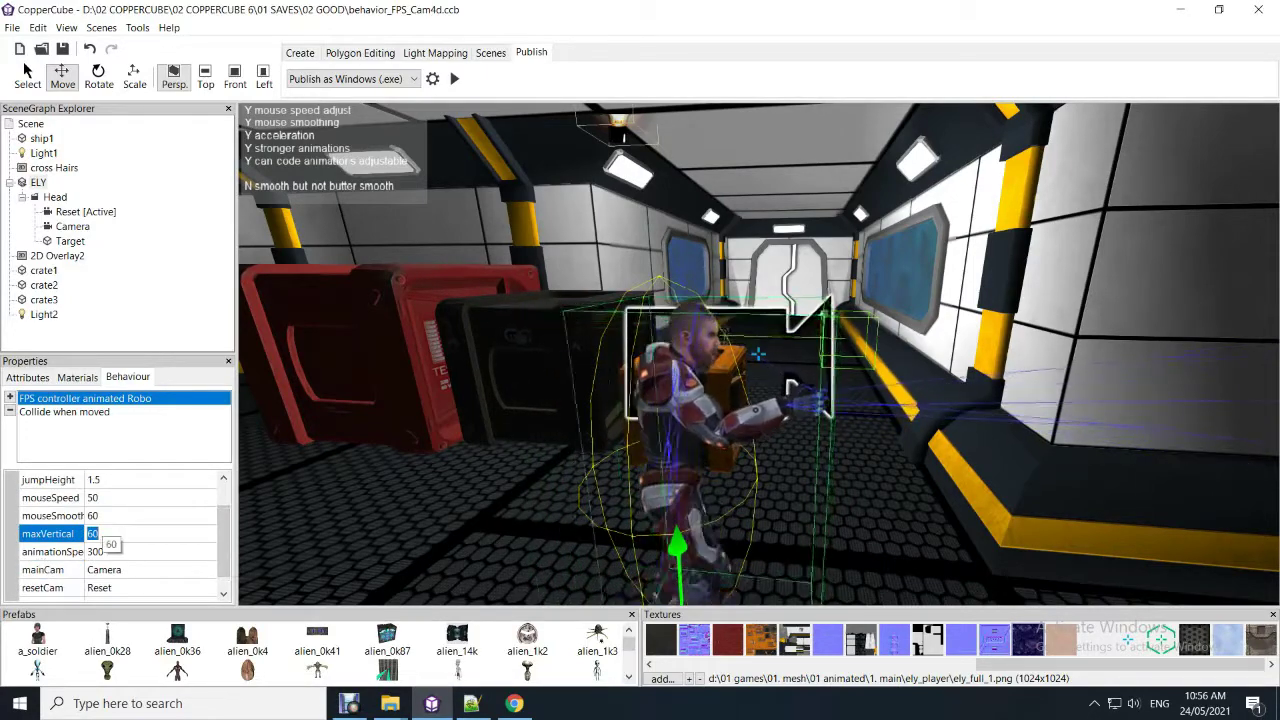
{"action": "mouse_move", "coordinate": [85, 530]}
{"action": "left_mouse_down"}
{"action": "mouse_move", "coordinate": [117, 530]}
{"action": "mouse_move", "coordinate": [105, 530]}
{"action": "left_mouse_up"}
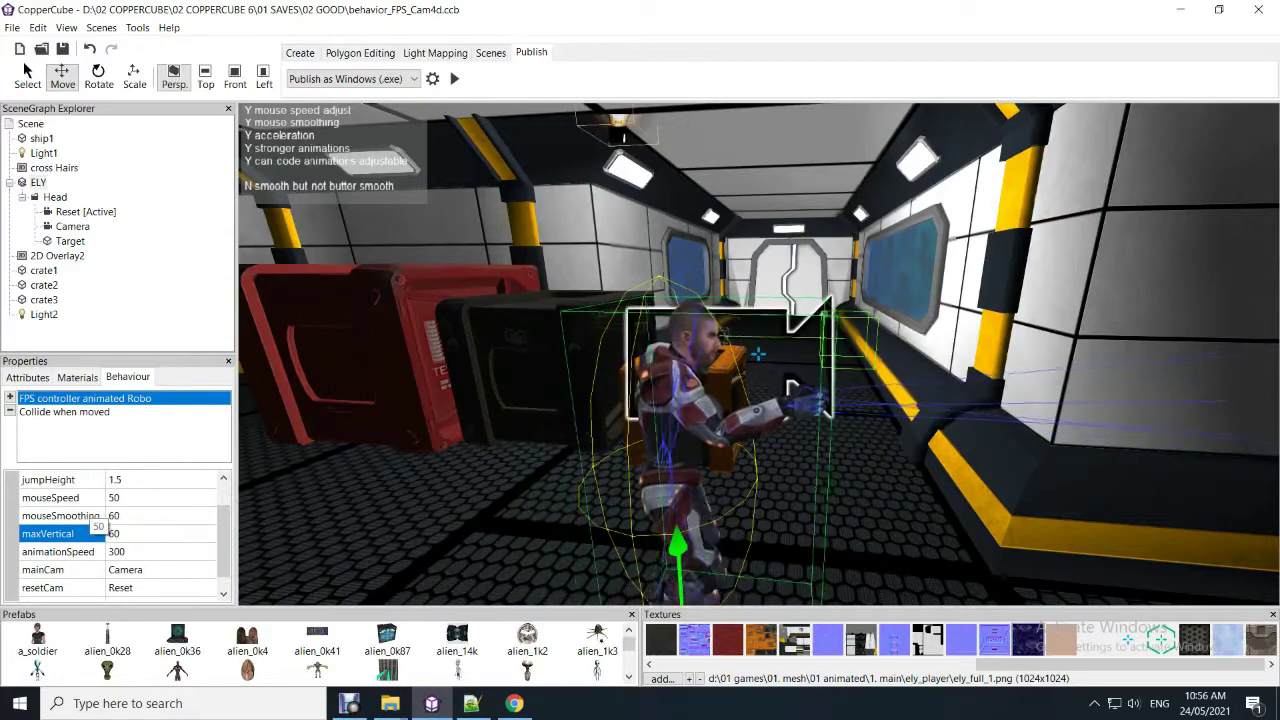
{"action": "left_click", "coordinate": [136, 551]}
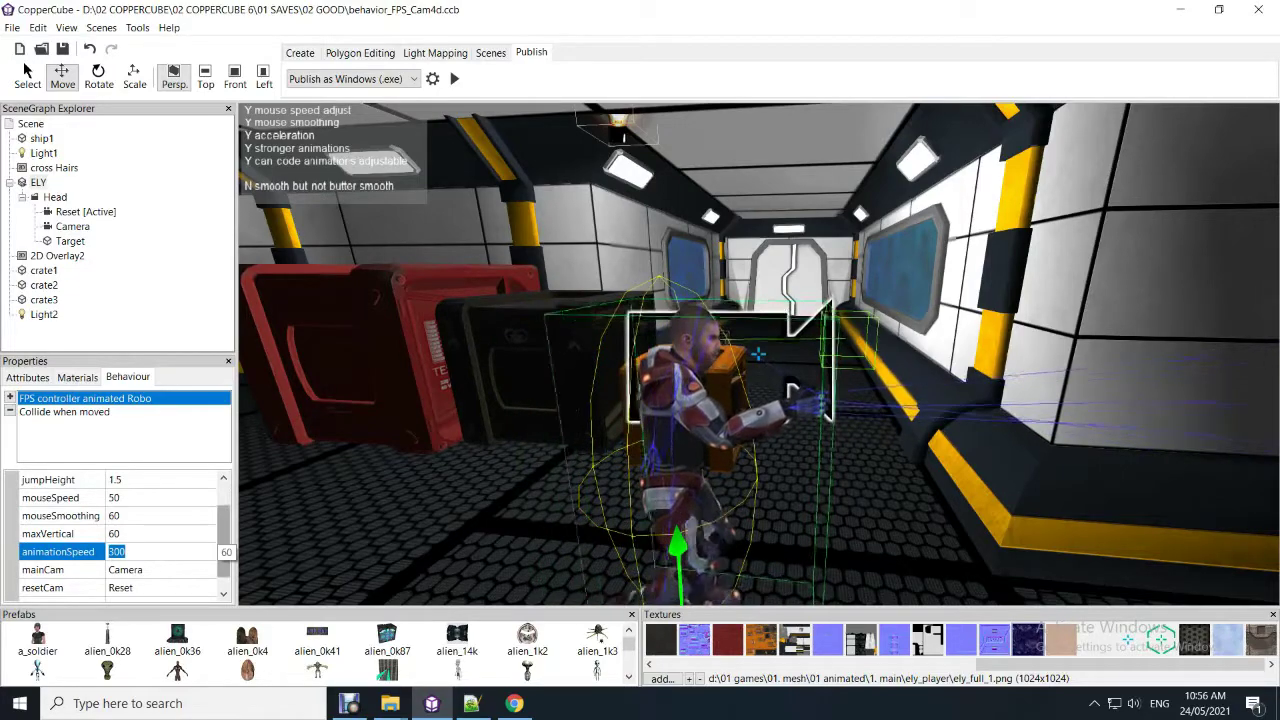
{"action": "scroll", "coordinate": [205, 548], "scroll_direction": "down", "scroll_amount": 1}
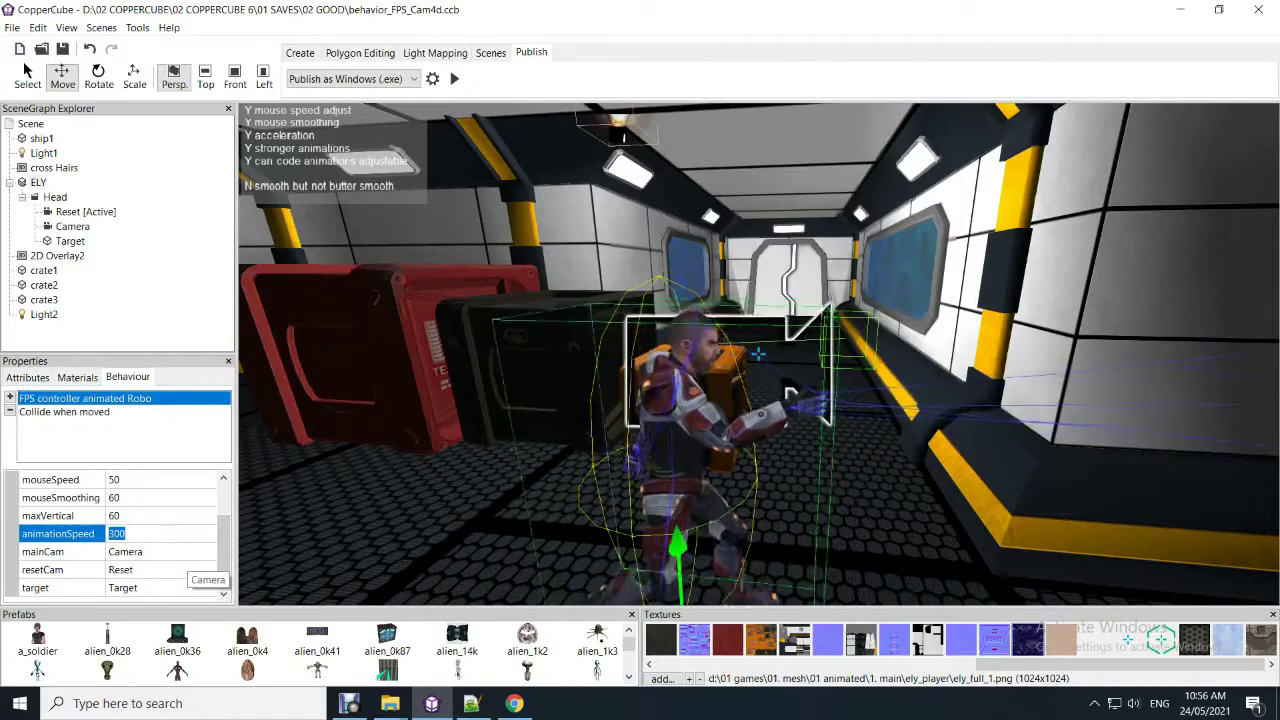
Switch to Notepad++ and view the property definitions and variables of behavior_FPS_Animated.js, with a glance at behavior_meshbasedFpsController.js.
{"action": "left_click", "coordinate": [471, 703]}
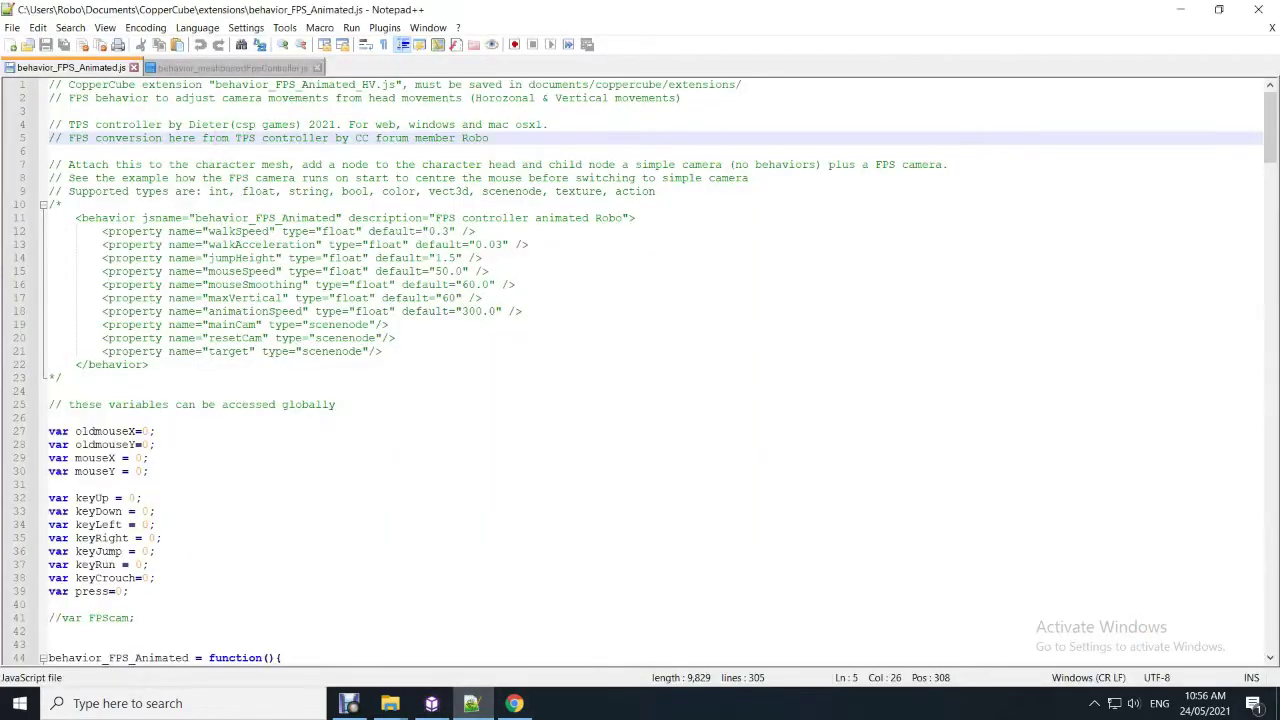
{"action": "scroll", "coordinate": [140, 484], "scroll_direction": "down", "scroll_amount": 16}
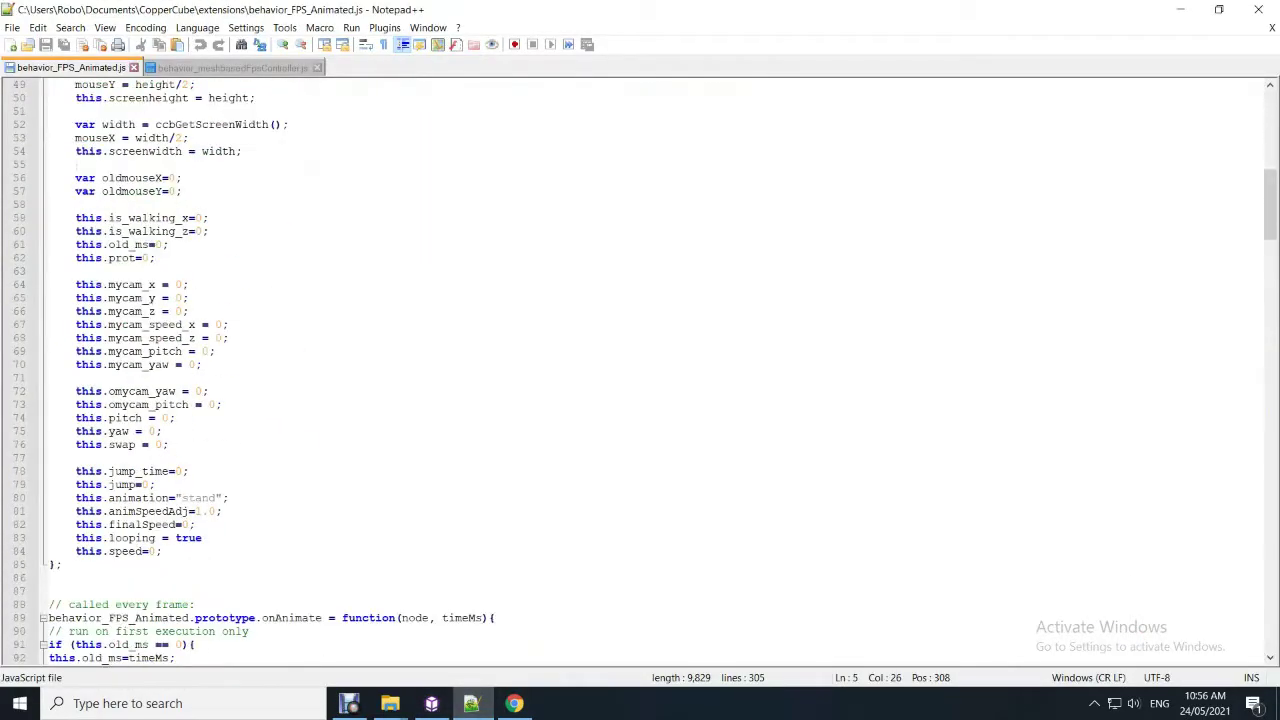
{"action": "scroll", "coordinate": [140, 484], "scroll_direction": "up", "scroll_amount": 7}
{"action": "key", "text": "ctrl+Tab"}
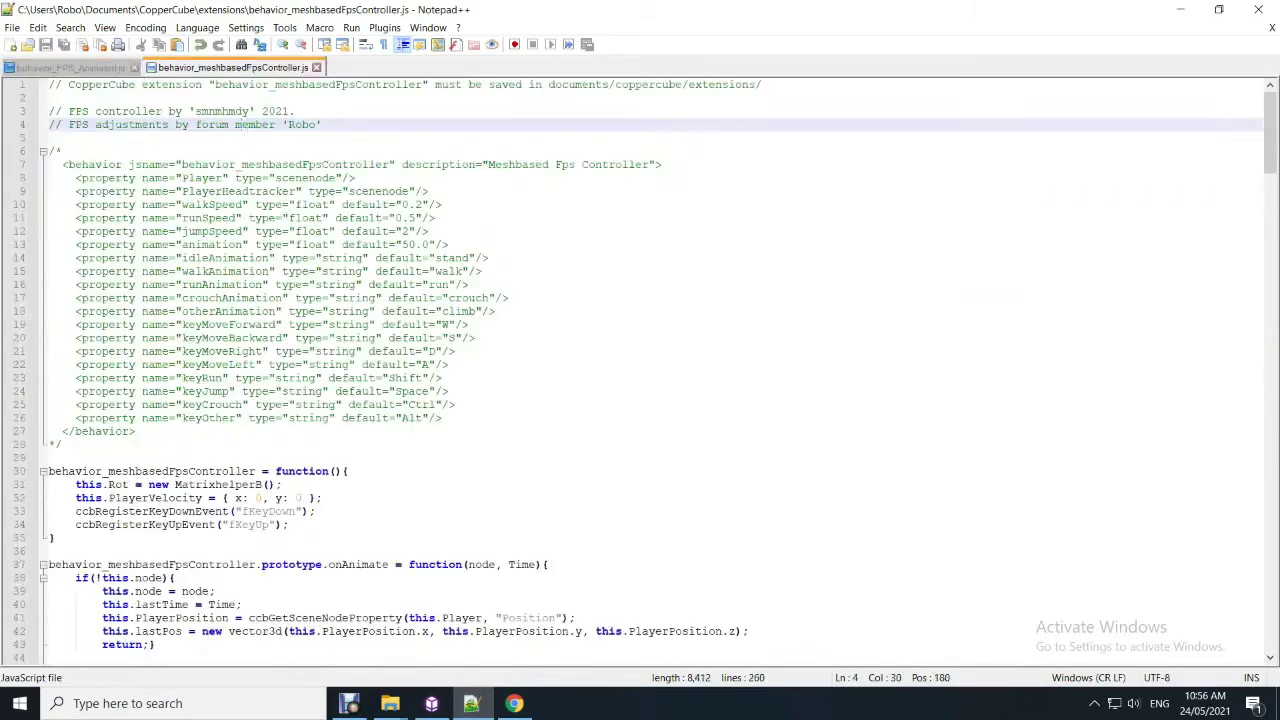
{"action": "key", "text": "ctrl+Tab"}
Read through behavior_FPS_Animated.js from the mouse-driven camera code through walking, jumping and animation handling to the key events and math functions.
{"action": "scroll", "coordinate": [640, 370], "scroll_direction": "down", "scroll_amount": 20}
{"action": "scroll", "coordinate": [640, 370], "scroll_direction": "down", "scroll_amount": 7}
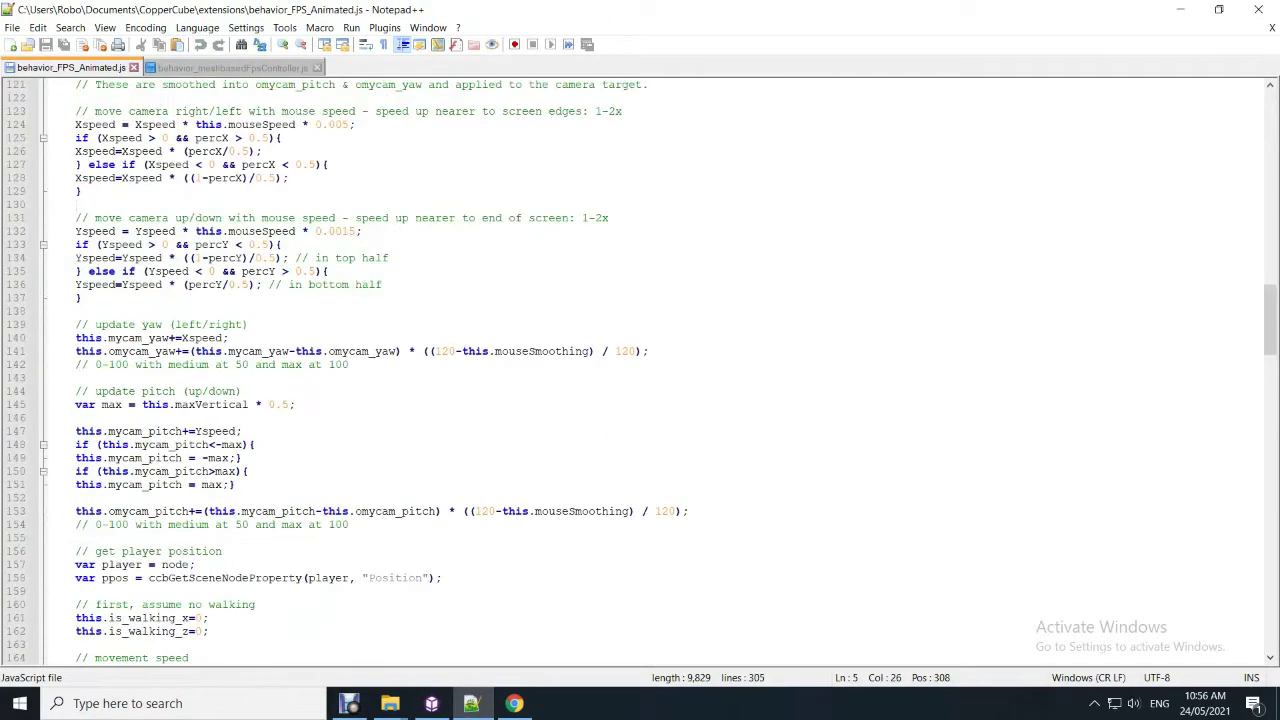
{"action": "scroll", "coordinate": [640, 370], "scroll_direction": "down", "scroll_amount": 7}
{"action": "scroll", "coordinate": [640, 370], "scroll_direction": "down", "scroll_amount": 16}
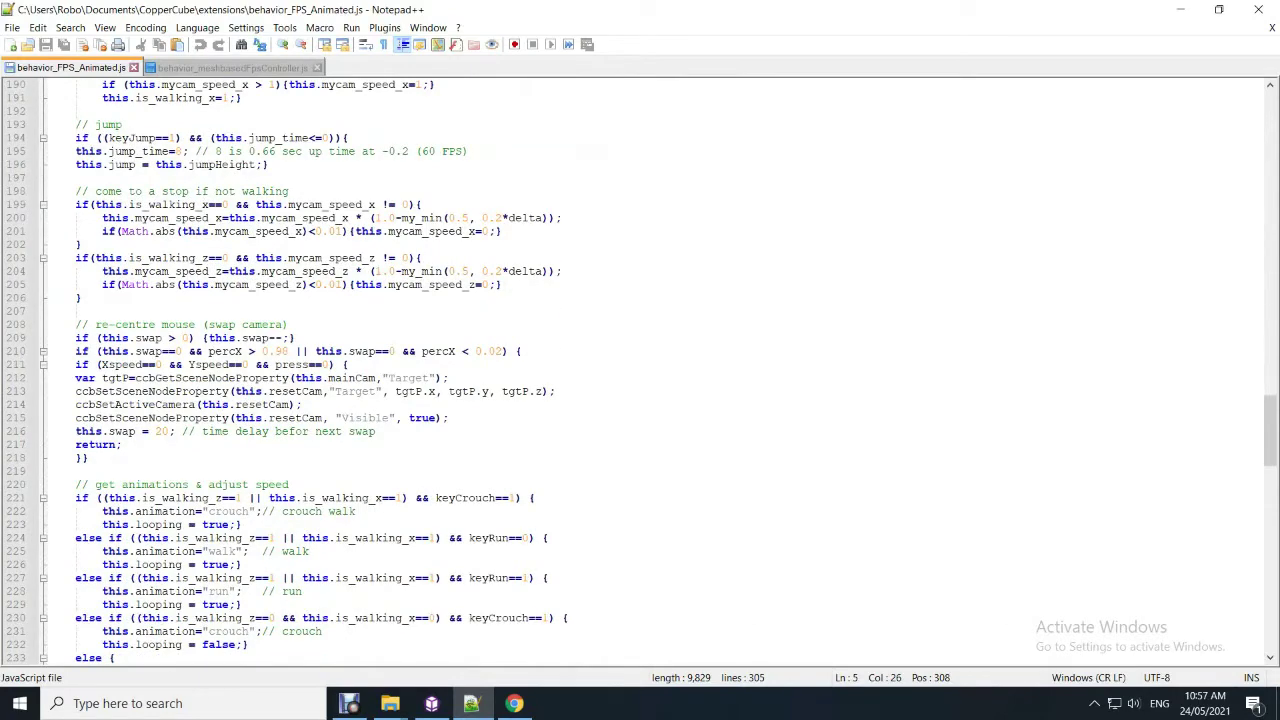
{"action": "scroll", "coordinate": [640, 370], "scroll_direction": "down", "scroll_amount": 5}
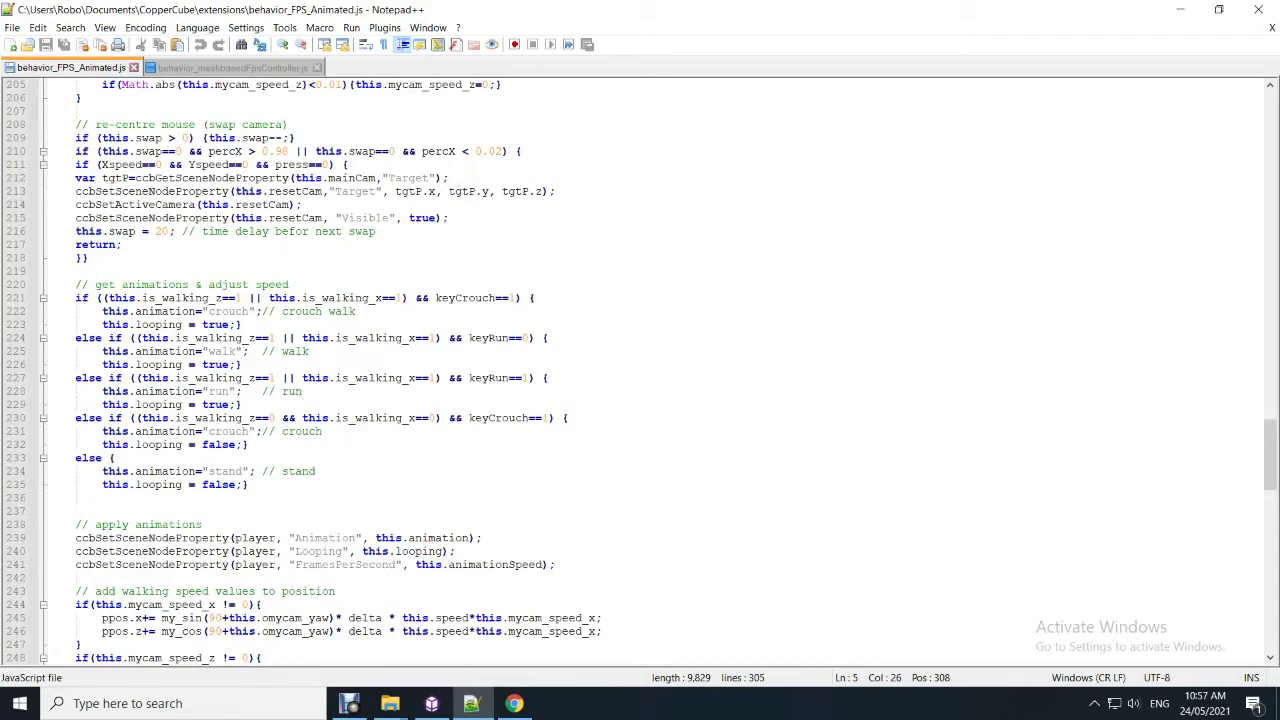
{"action": "scroll", "coordinate": [645, 371], "scroll_direction": "down", "scroll_amount": 4}
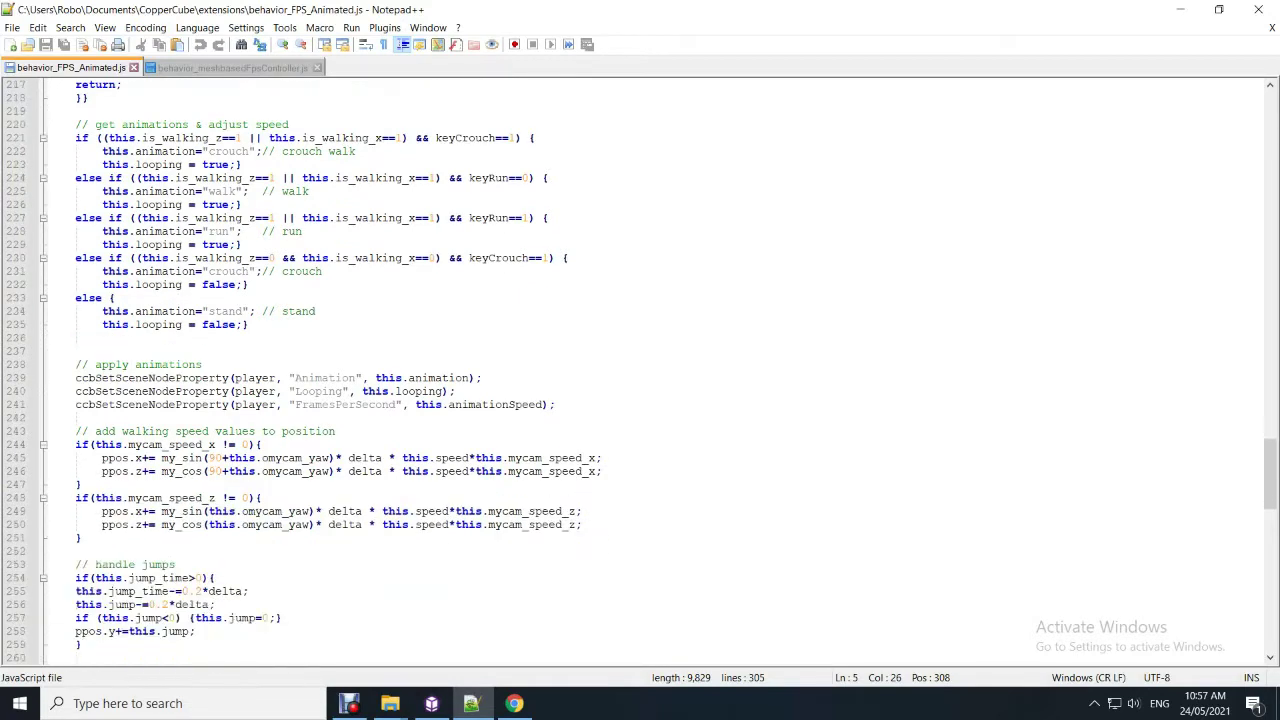
{"action": "scroll", "coordinate": [645, 371], "scroll_direction": "down", "scroll_amount": 13}
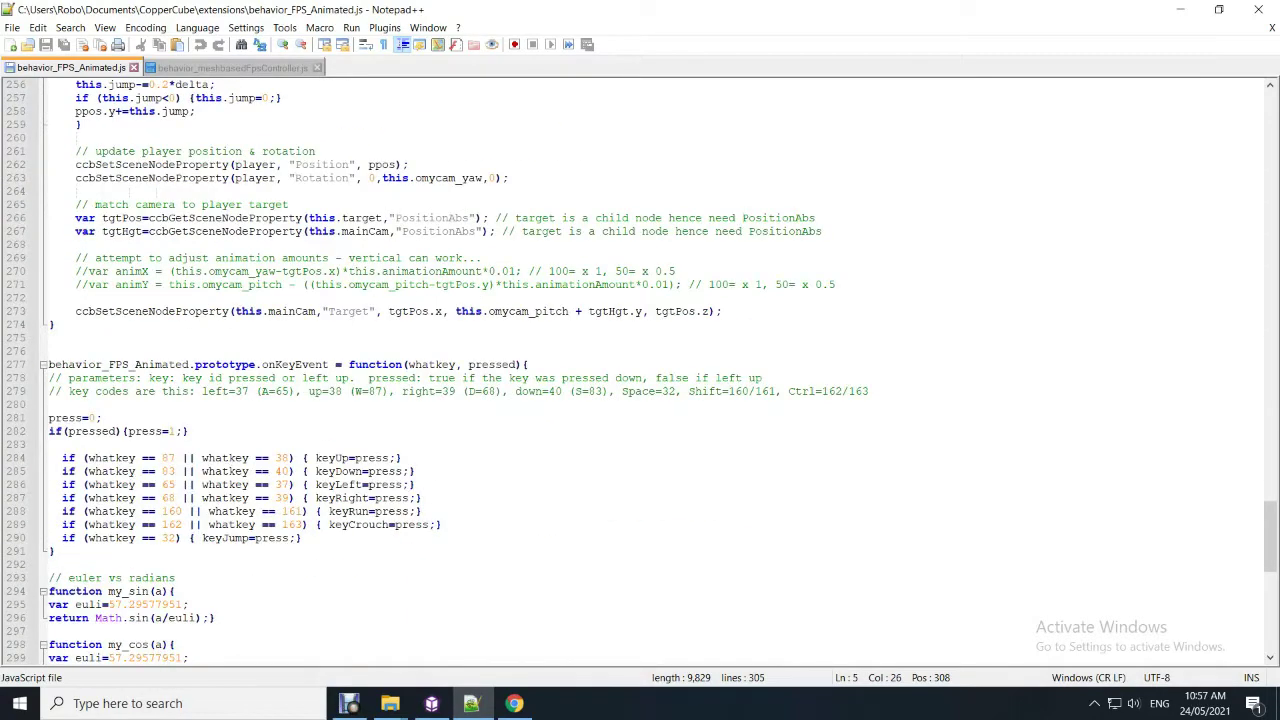
{"action": "scroll", "coordinate": [645, 371], "scroll_direction": "down", "scroll_amount": 1}
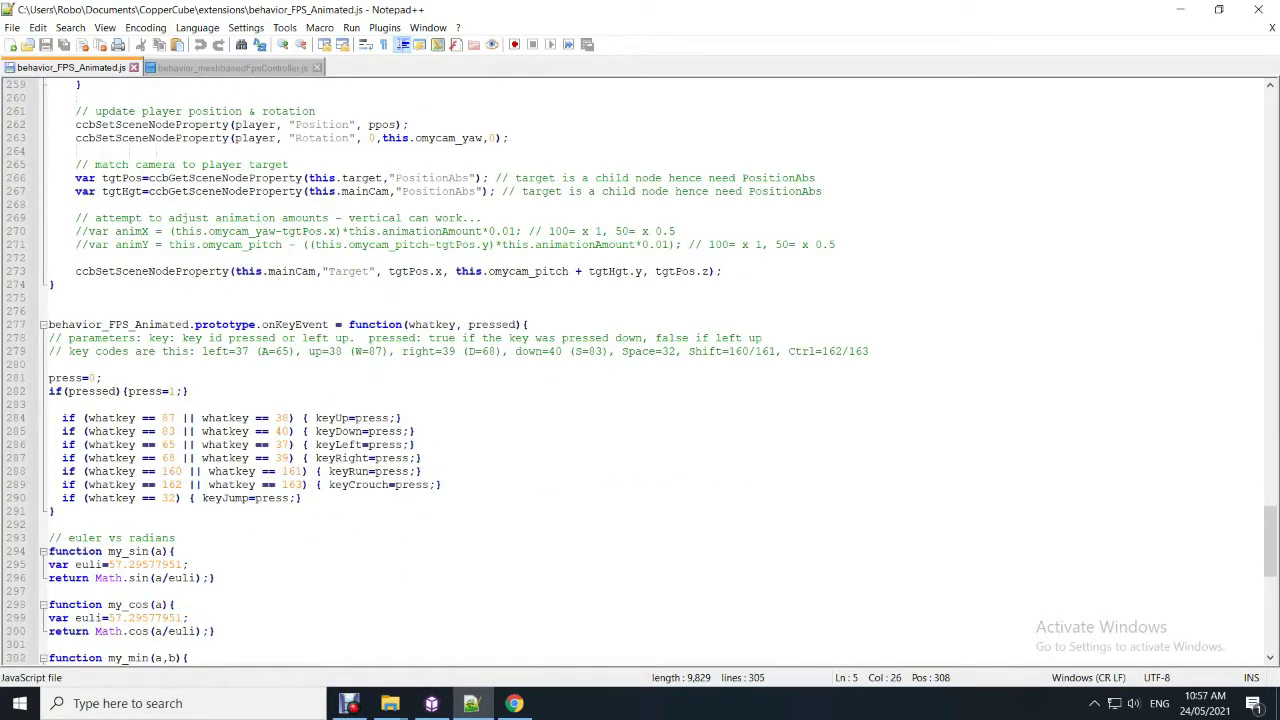
Review the camera target code, return to the animation selection block and highlight the "crouch" name used for crouch walking.
{"action": "scroll", "coordinate": [645, 371], "scroll_direction": "up", "scroll_amount": 4}
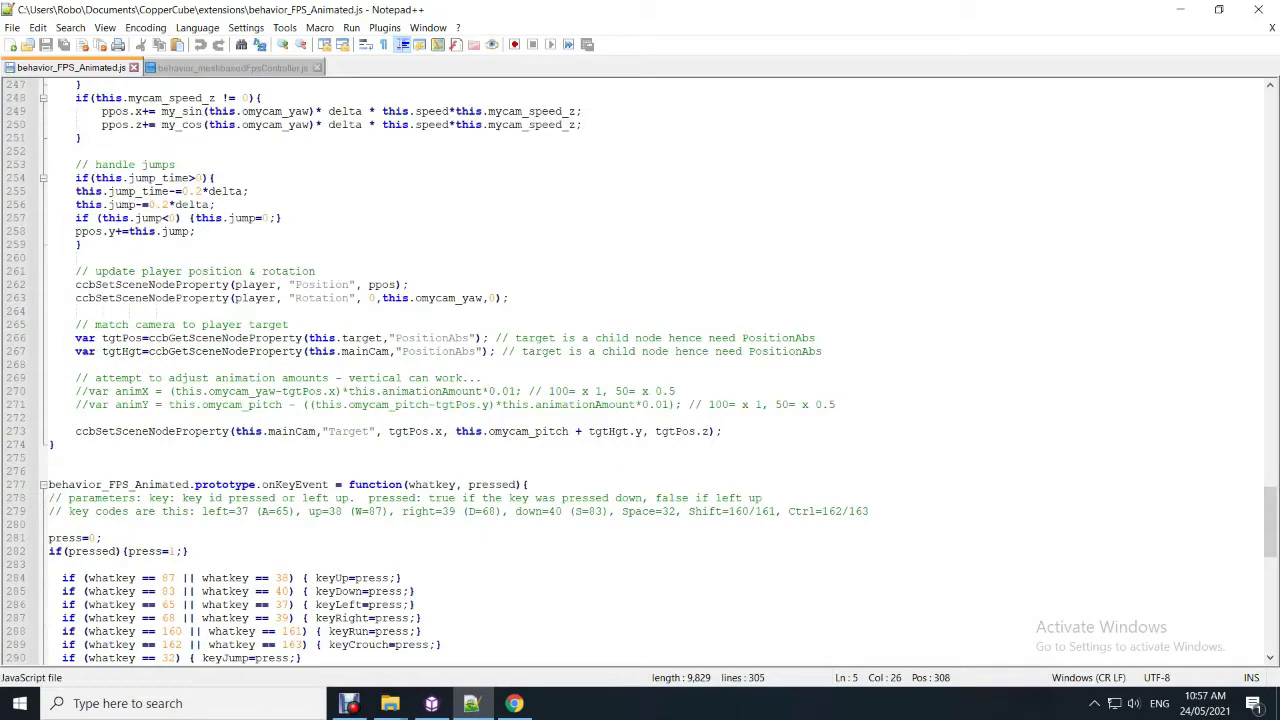
{"action": "scroll", "coordinate": [645, 371], "scroll_direction": "down", "scroll_amount": 2}
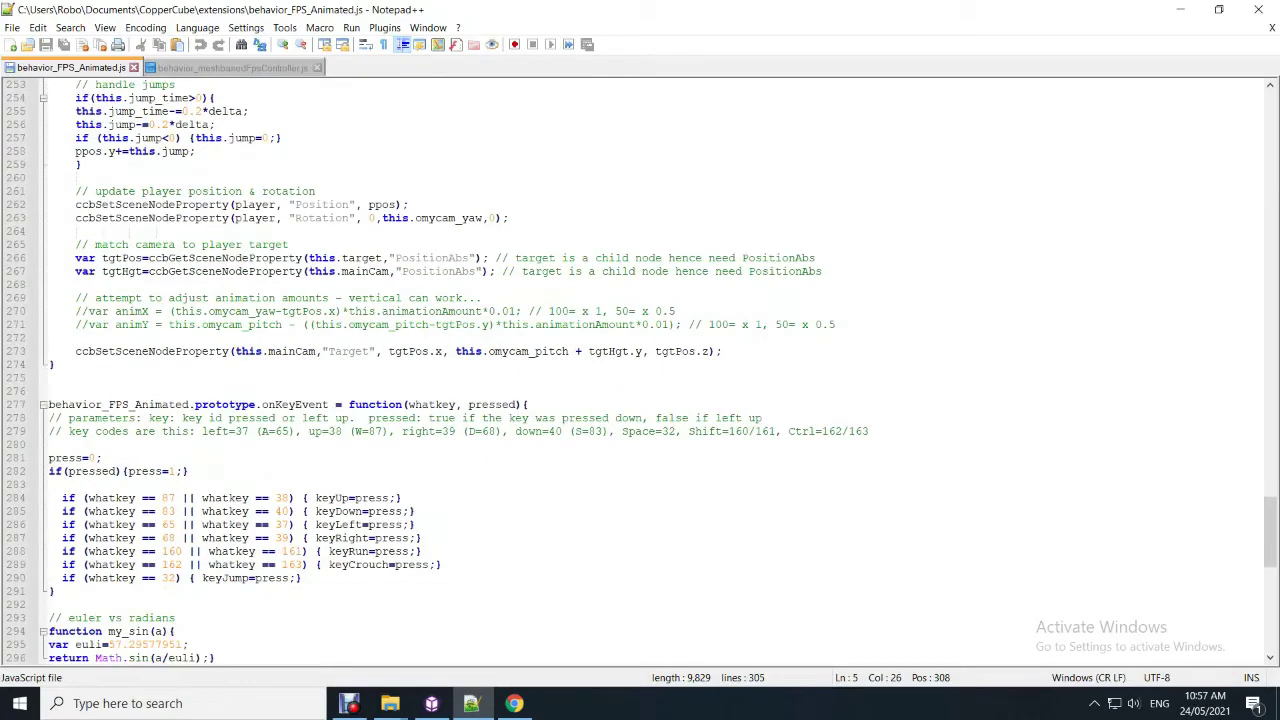
{"action": "scroll", "coordinate": [645, 371], "scroll_direction": "up", "scroll_amount": 11}
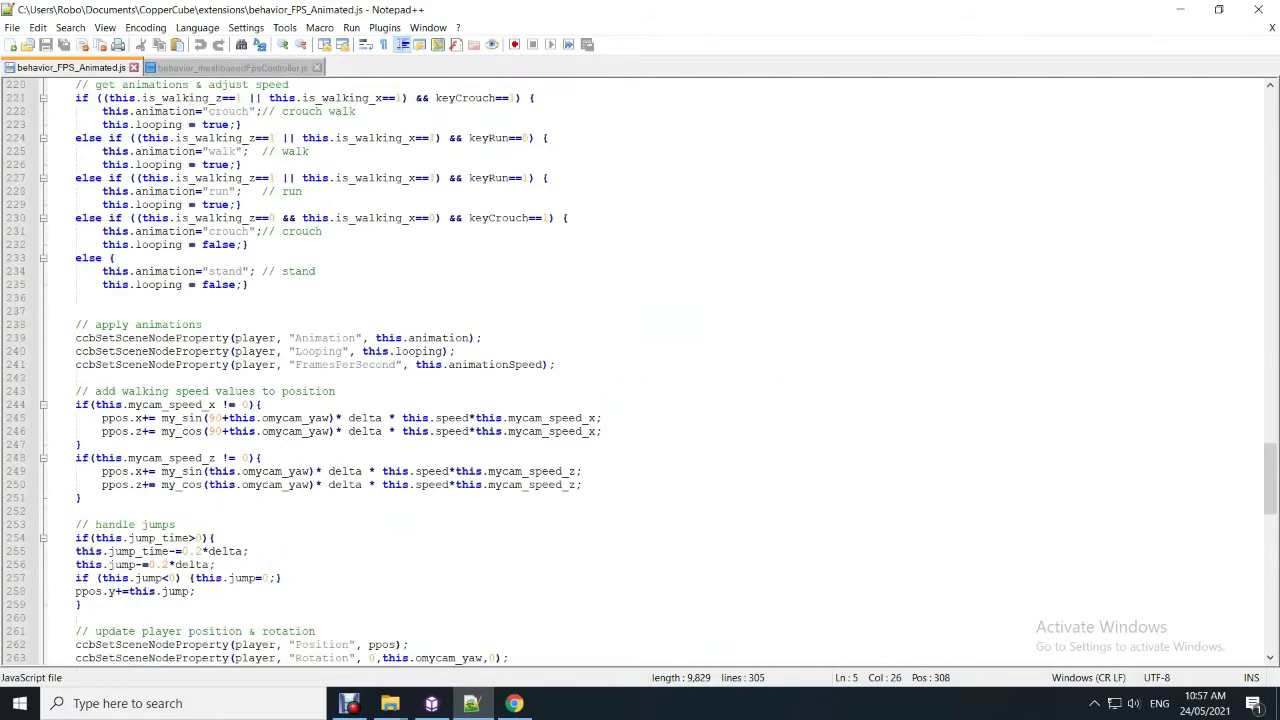
{"action": "scroll", "coordinate": [645, 371], "scroll_direction": "up", "scroll_amount": 5}
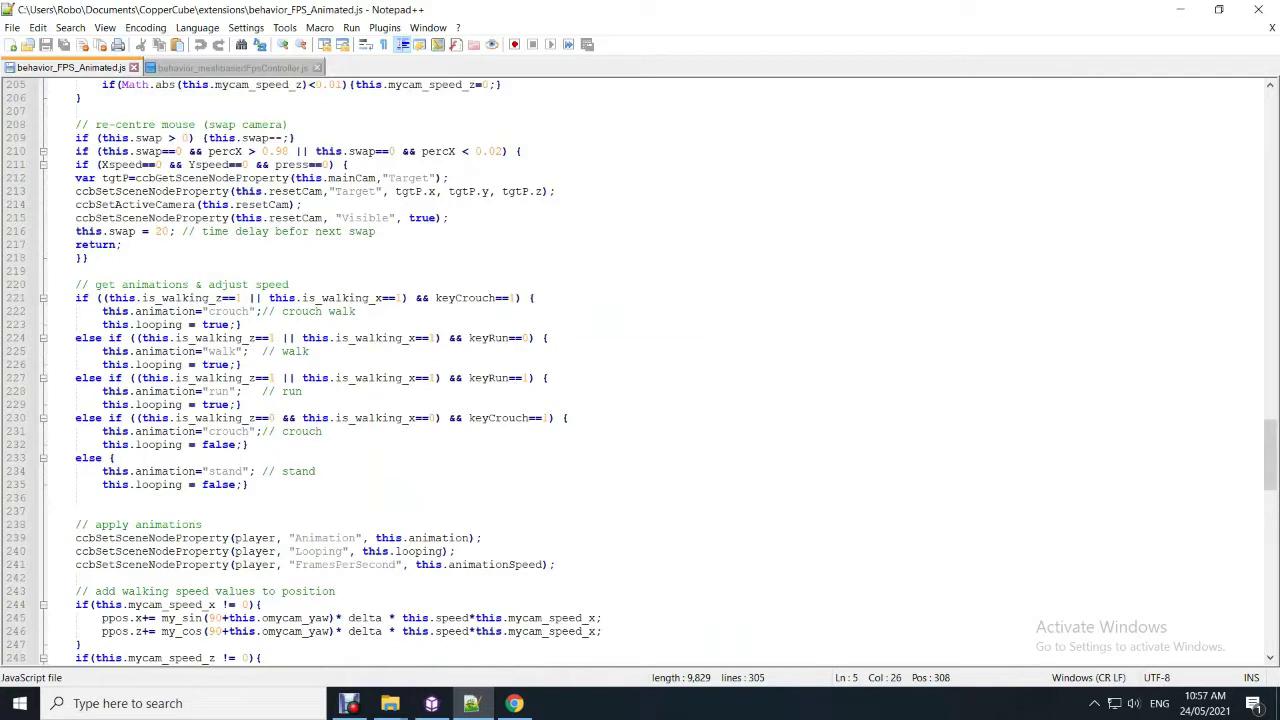
{"action": "double_click", "coordinate": [229, 311]}
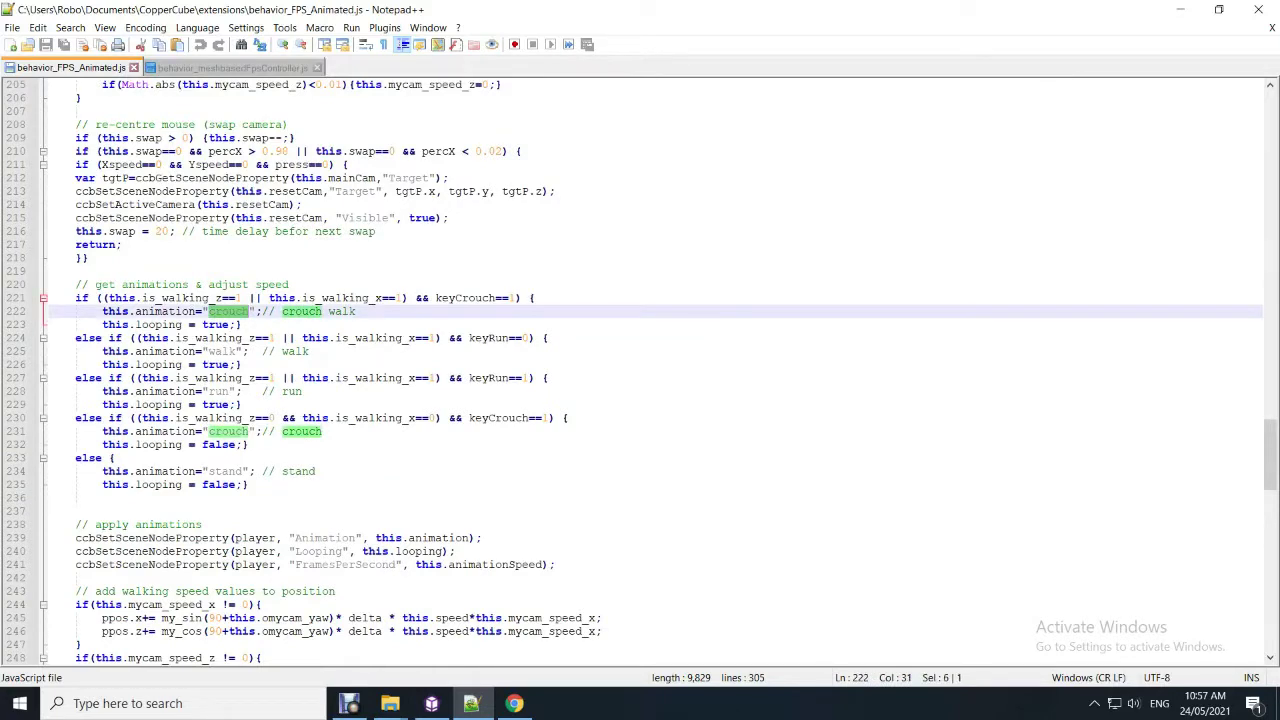
Go back over the script's movement, mouse camera and initialization code up to the property definitions at its beginning.
{"action": "scroll", "coordinate": [640, 370], "scroll_direction": "up", "scroll_amount": 5}
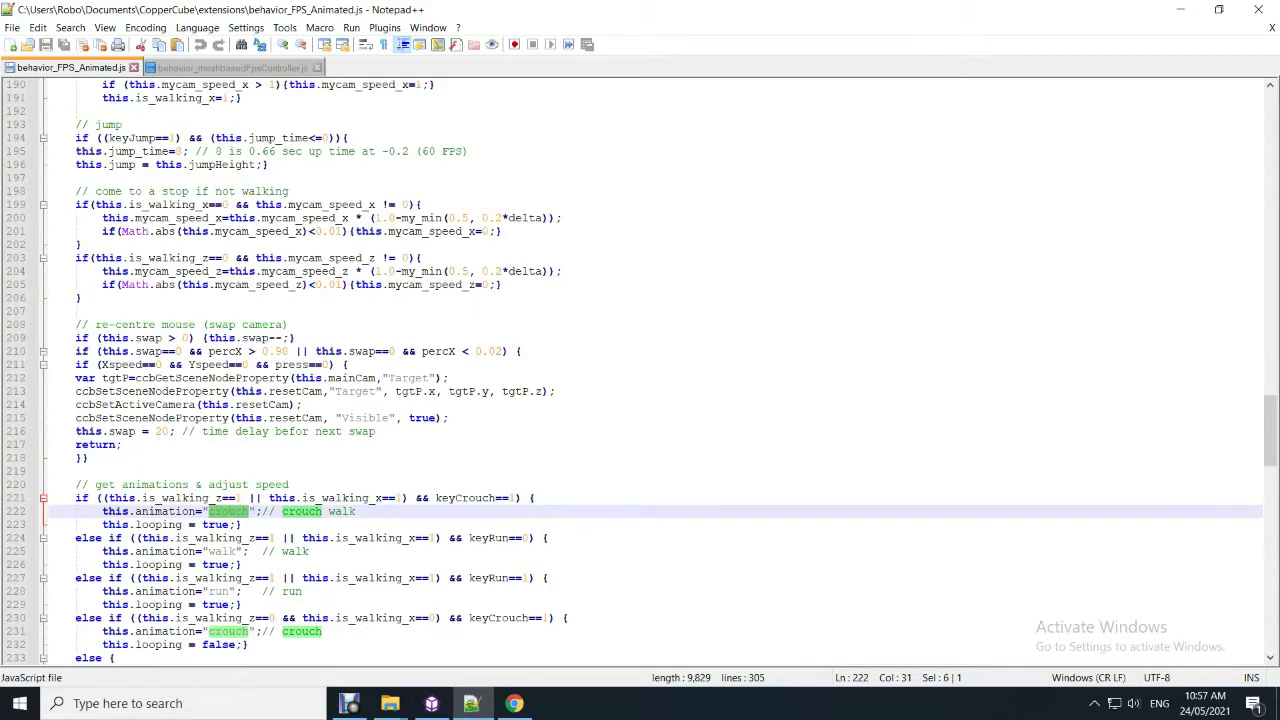
{"action": "scroll", "coordinate": [640, 370], "scroll_direction": "up", "scroll_amount": 14}
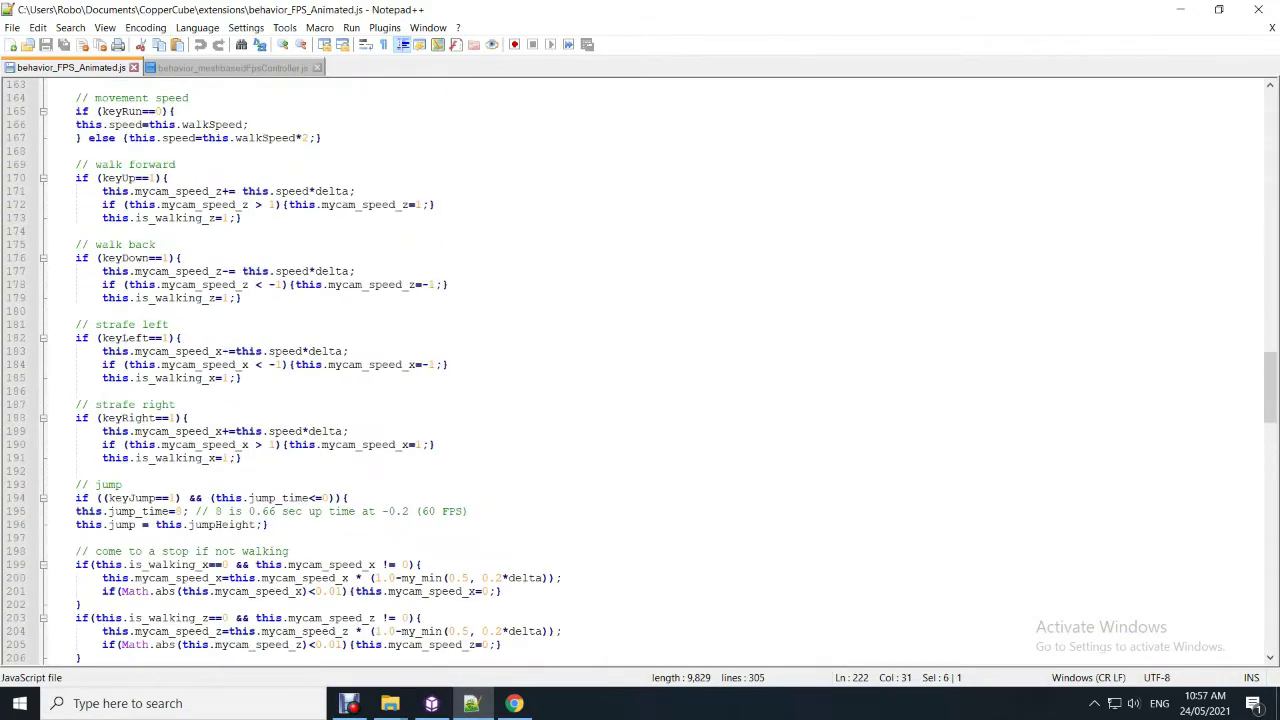
{"action": "scroll", "coordinate": [640, 370], "scroll_direction": "up", "scroll_amount": 9}
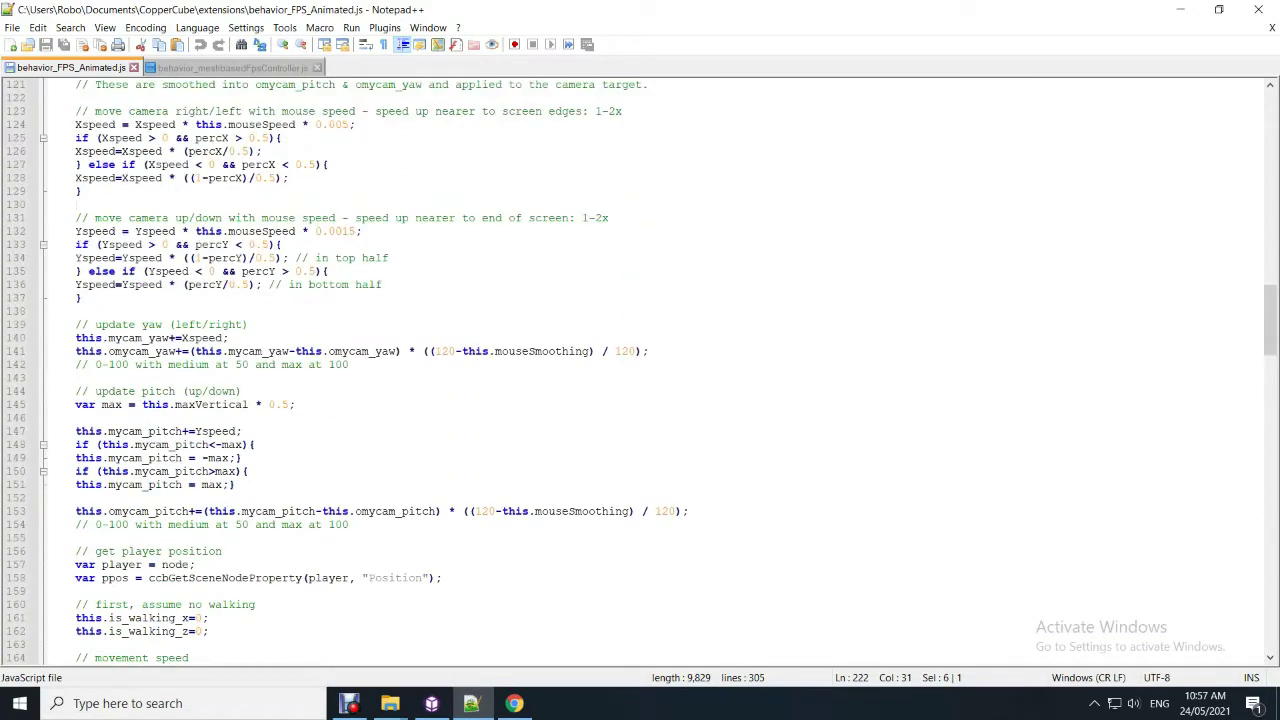
{"action": "scroll", "coordinate": [640, 370], "scroll_direction": "up", "scroll_amount": 20}
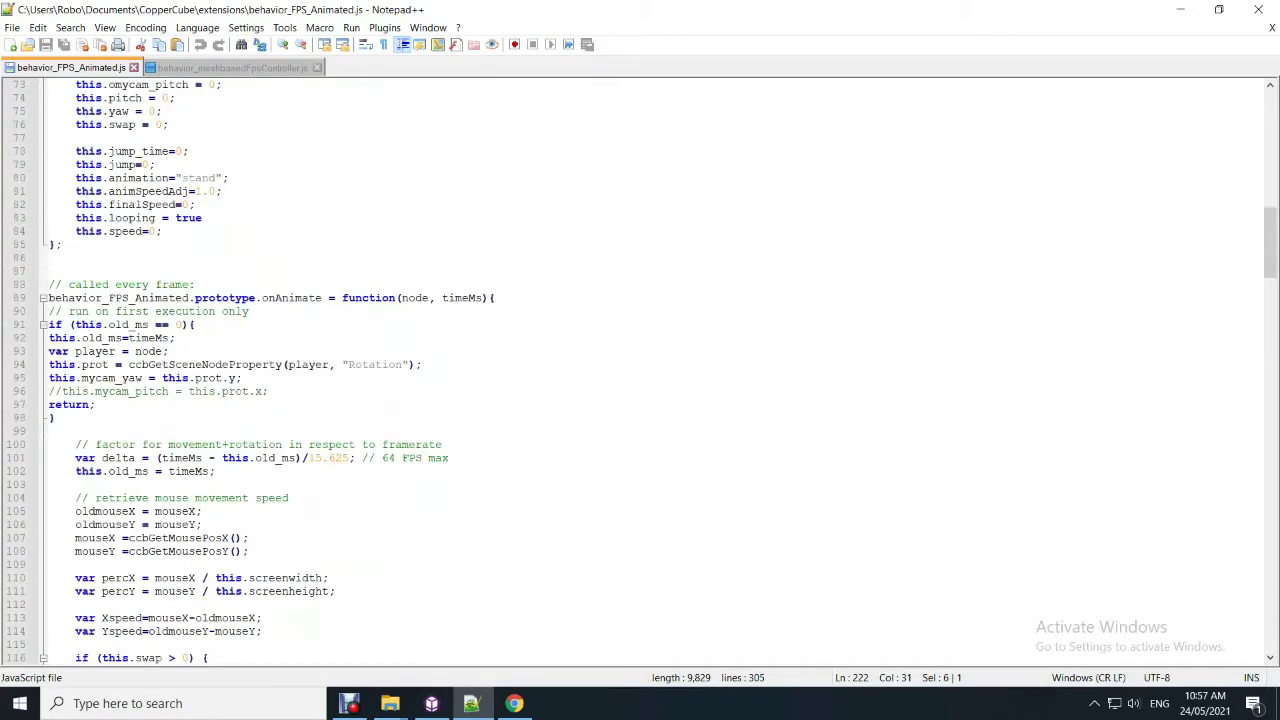
{"action": "scroll", "coordinate": [640, 370], "scroll_direction": "up", "scroll_amount": 18}
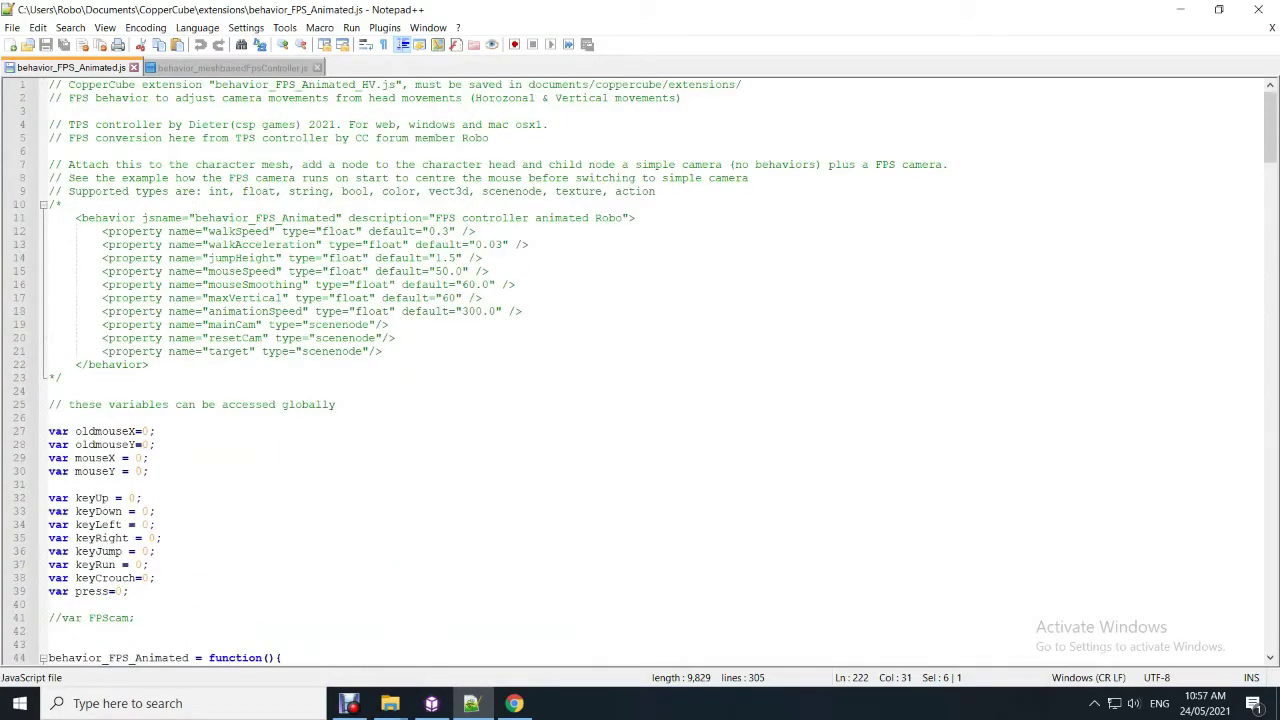
View the CopperCube extensions folder, switch to CopperCube and open the project behavior_FPS_Cam5a.ccb.
{"action": "mouse_move", "coordinate": [390, 703]}
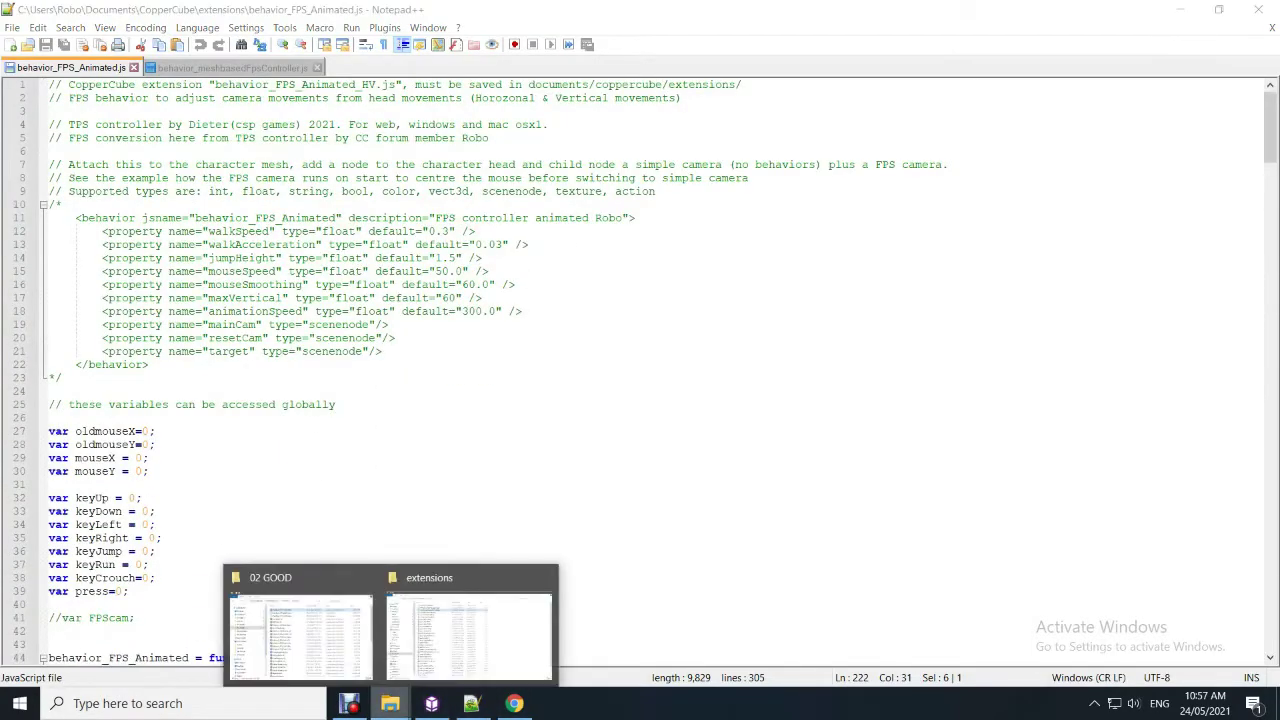
{"action": "left_click", "coordinate": [471, 629]}
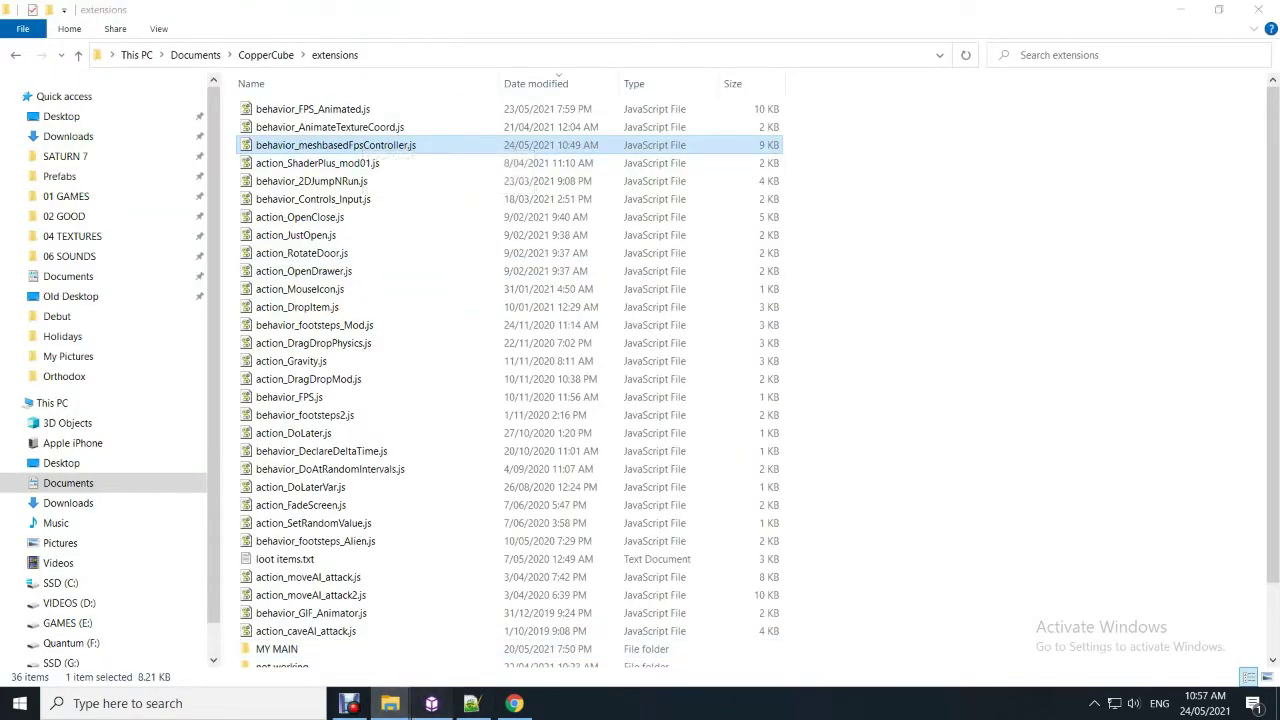
{"action": "left_click", "coordinate": [432, 703]}
{"action": "left_click", "coordinate": [13, 27]}
{"action": "left_click", "coordinate": [38, 60]}
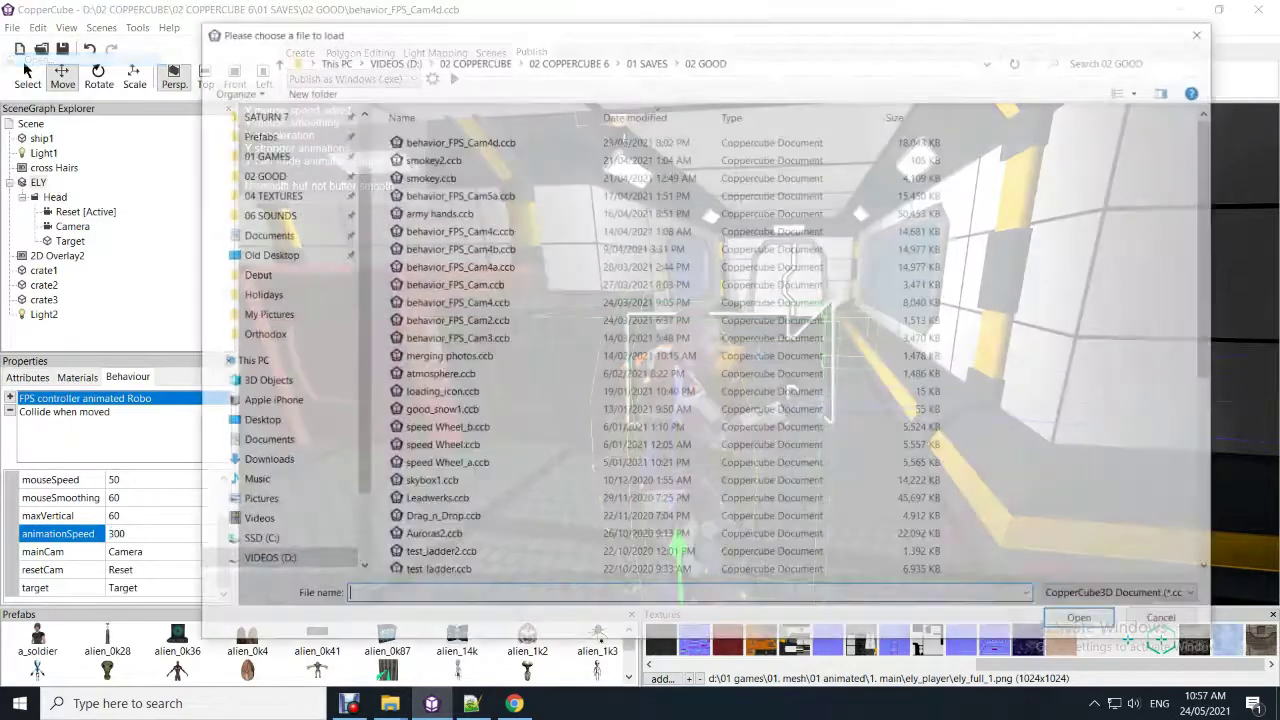
{"action": "left_click", "coordinate": [458, 195]}
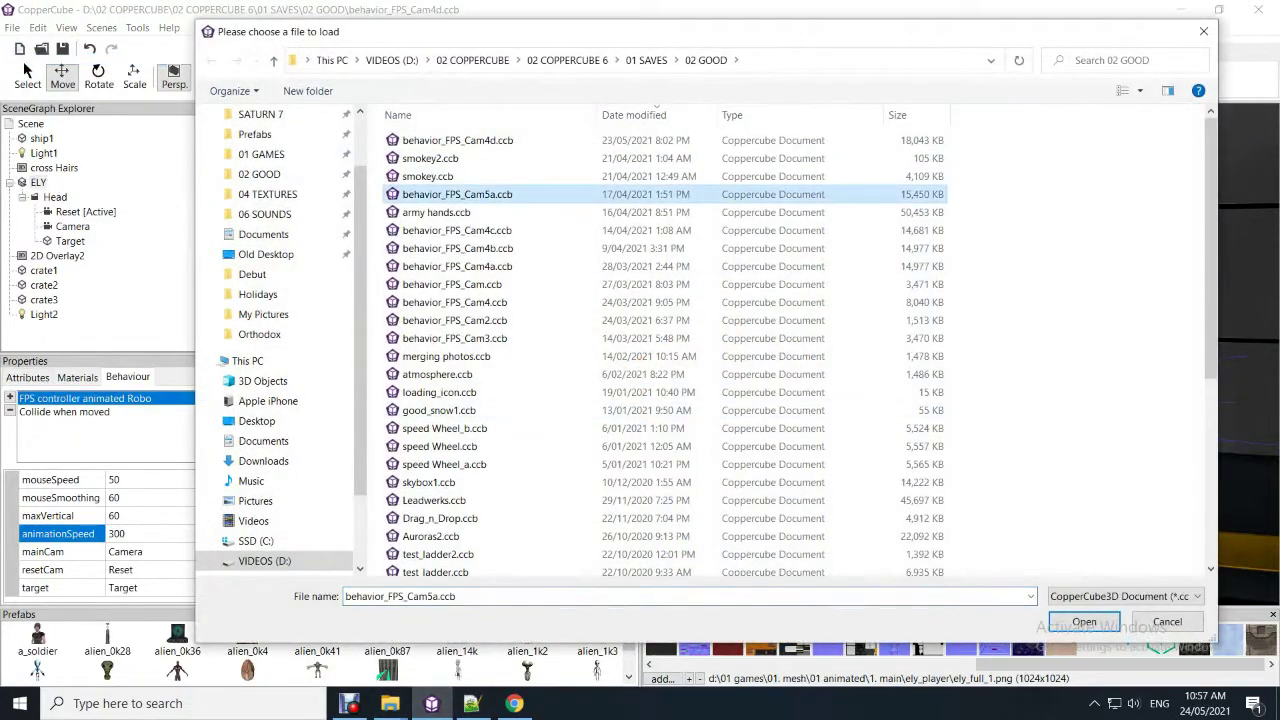
{"action": "left_click", "coordinate": [1084, 621]}
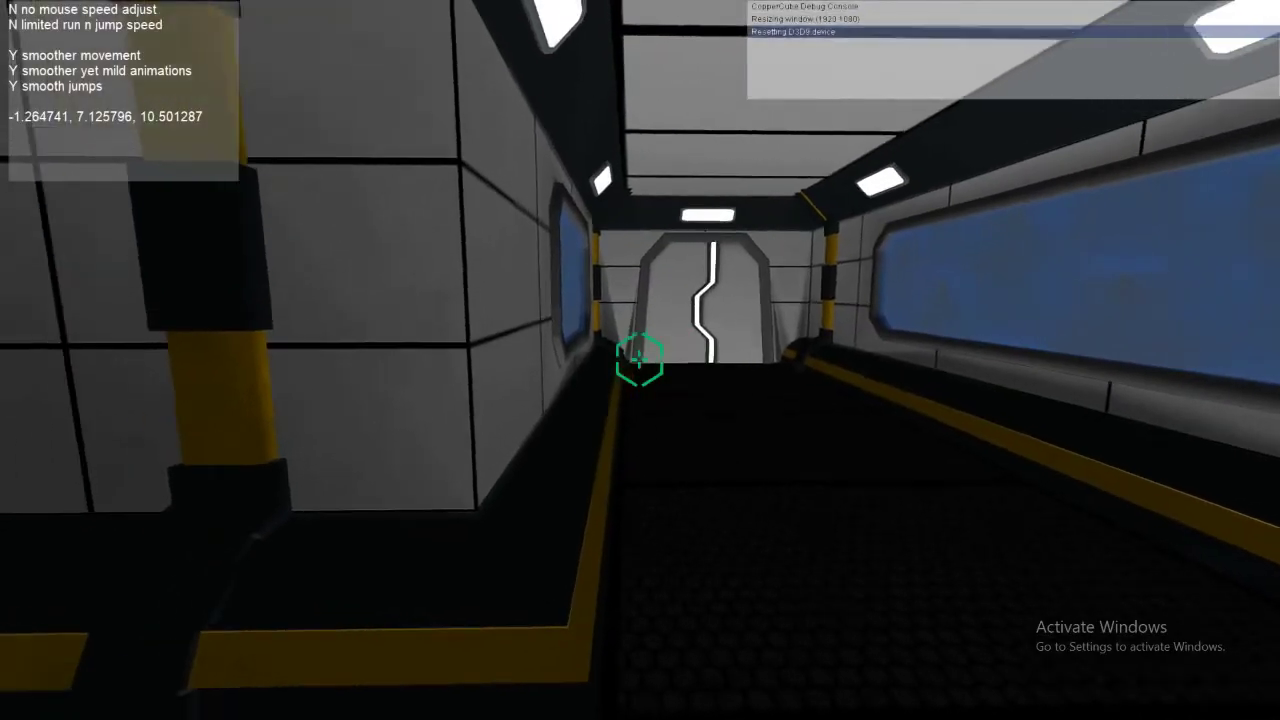
Playtest the mesh-based FPS scene by walking toward the corridor door, turning around and walking past the crates to the grey end wall.
{"action": "mouse_move", "coordinate": [640, 360]}
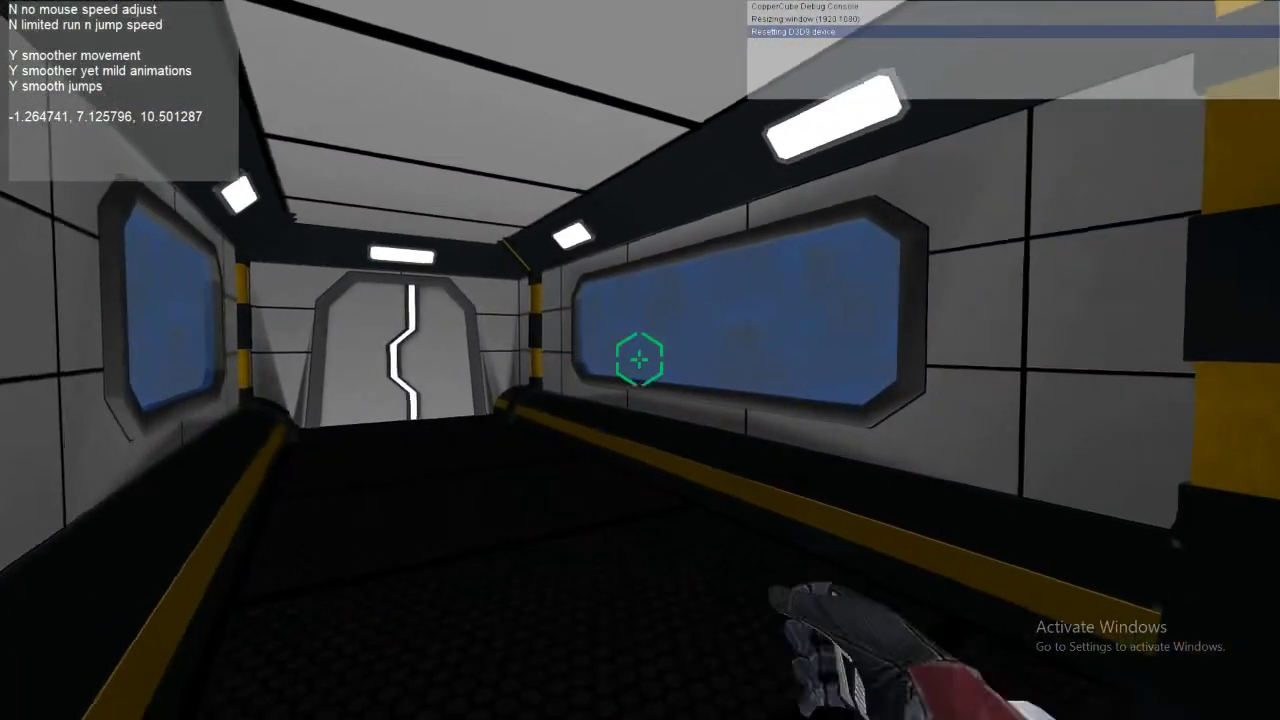
{"action": "key", "text": "w"}
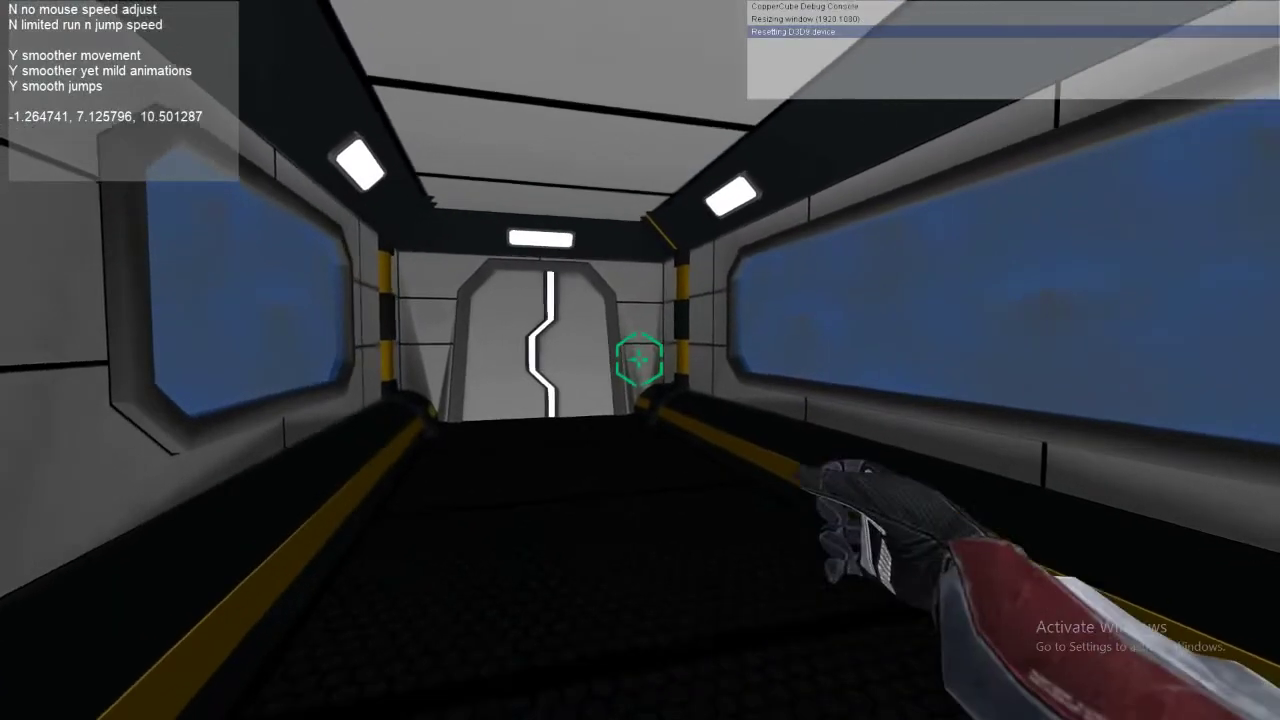
{"action": "key", "text": "w"}
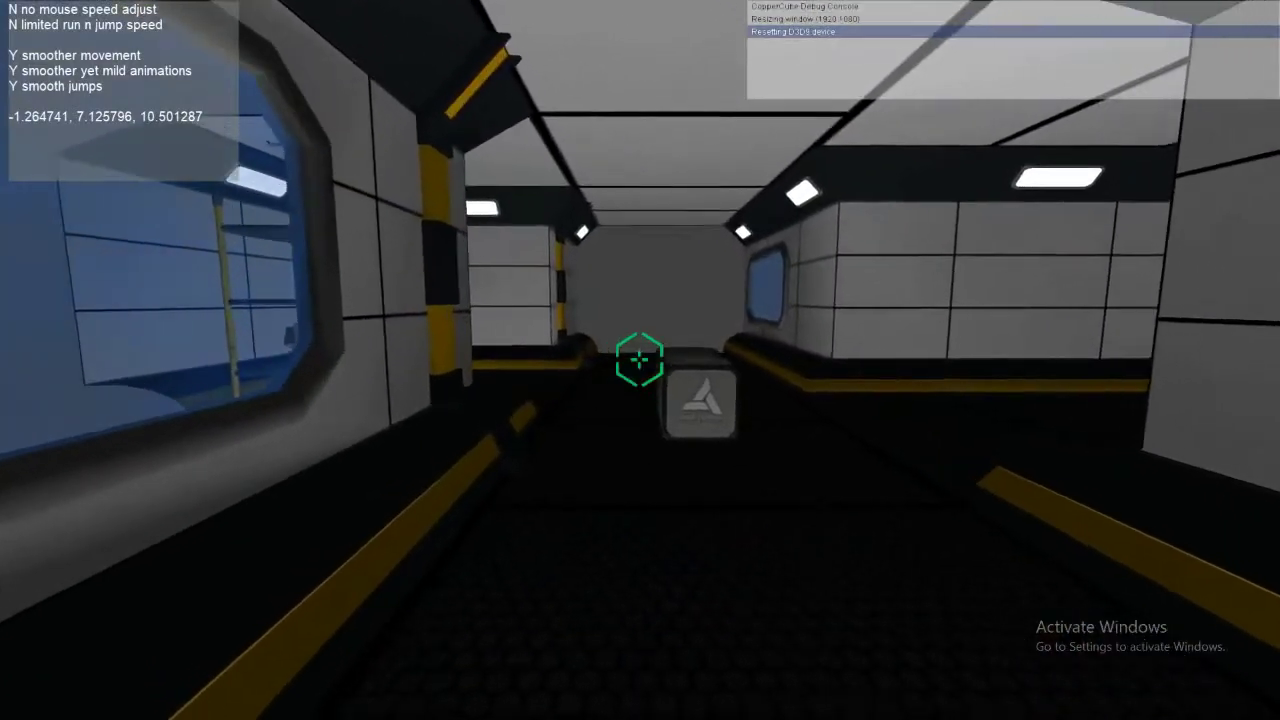
{"action": "key", "text": "w"}
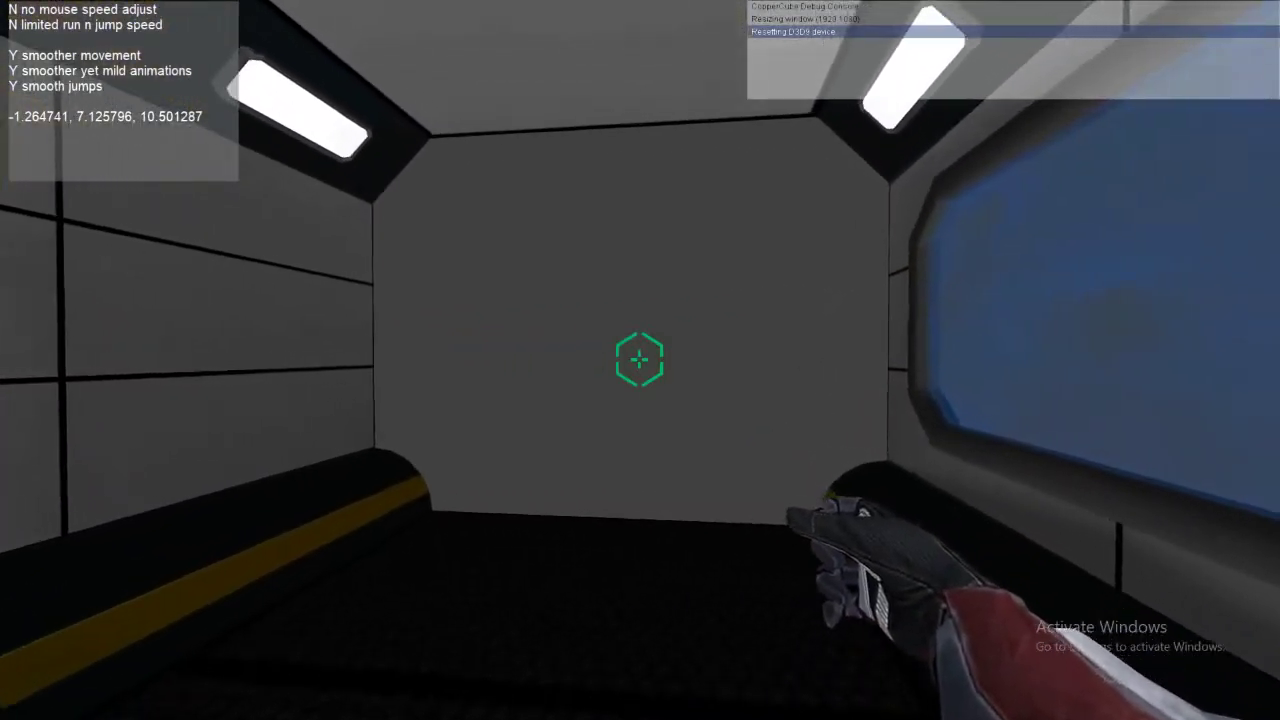
Turn the player around, walk past the crates up to the corridor door, and head back toward the crates.
{"action": "key", "text": "w"}
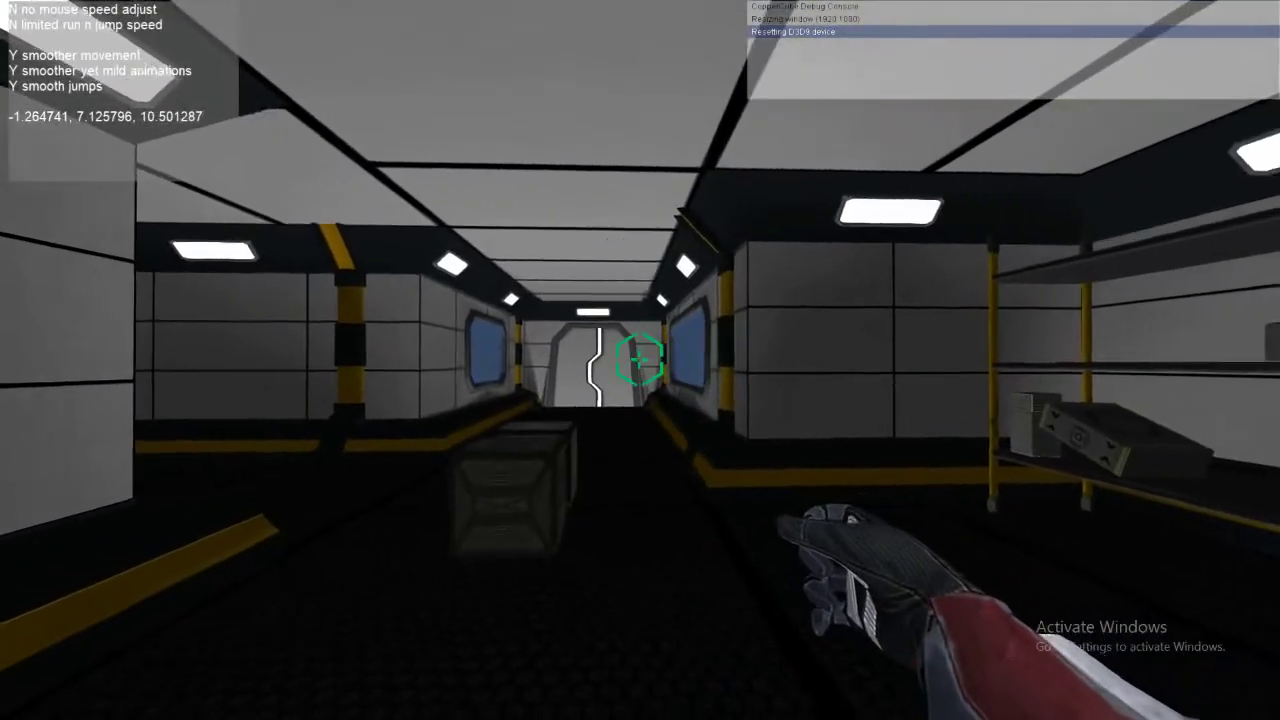
{"action": "key", "text": "w"}
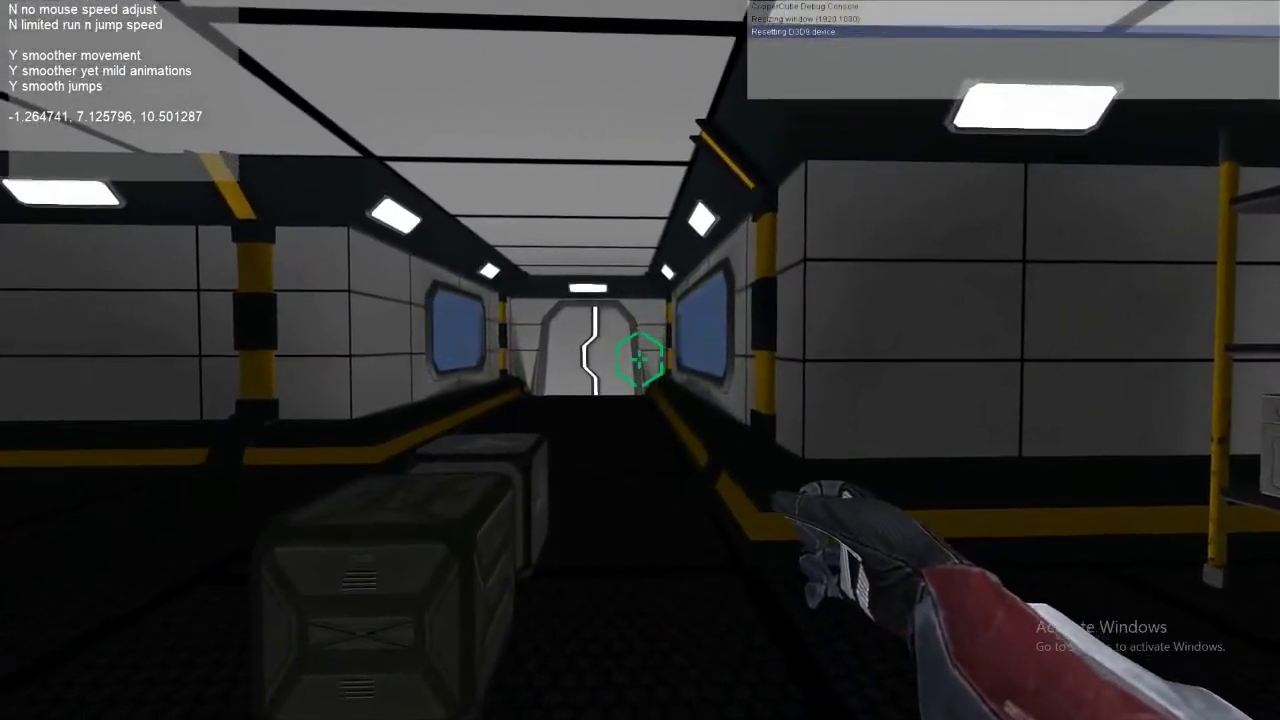
{"action": "key", "text": "w"}
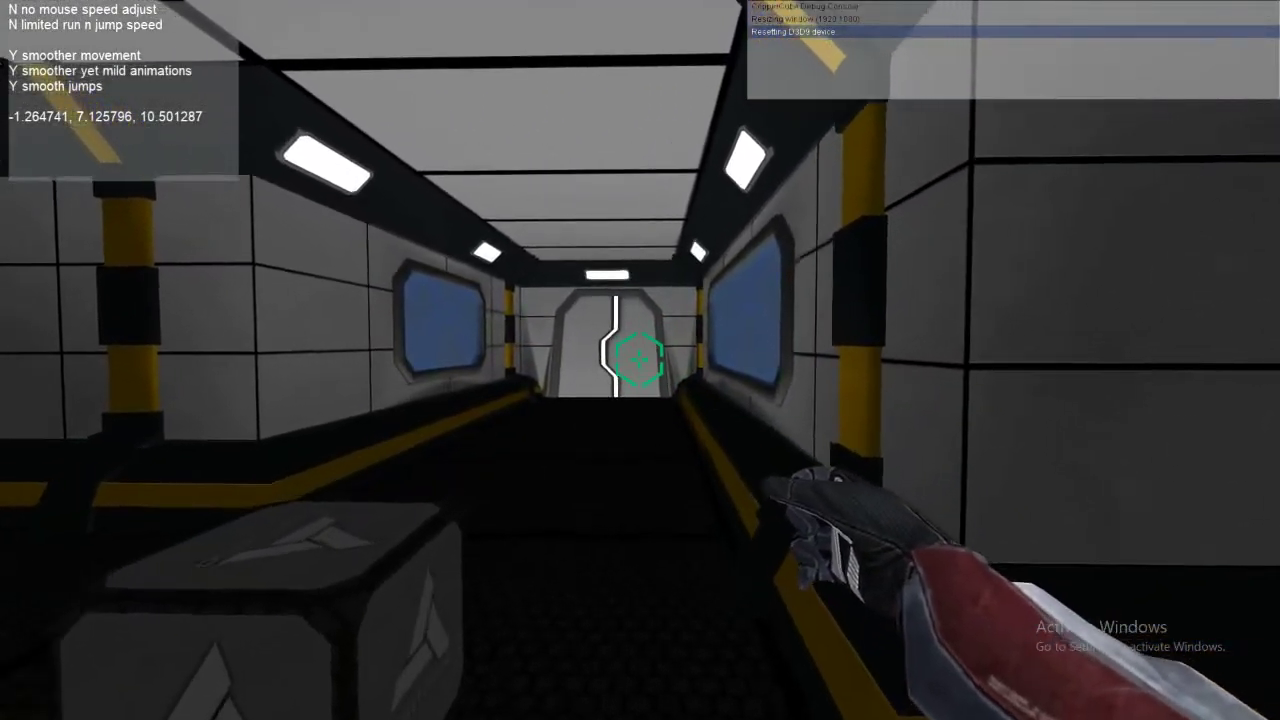
{"action": "key", "text": "w"}
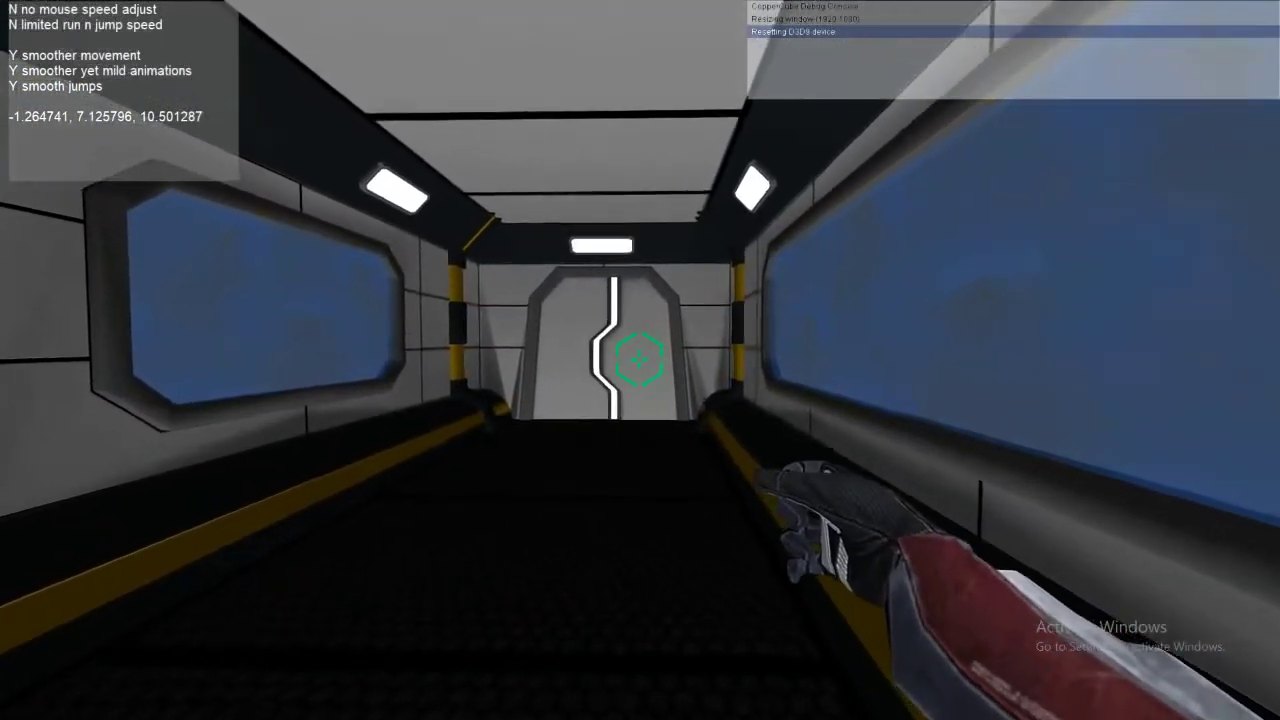
{"action": "key", "text": "w"}
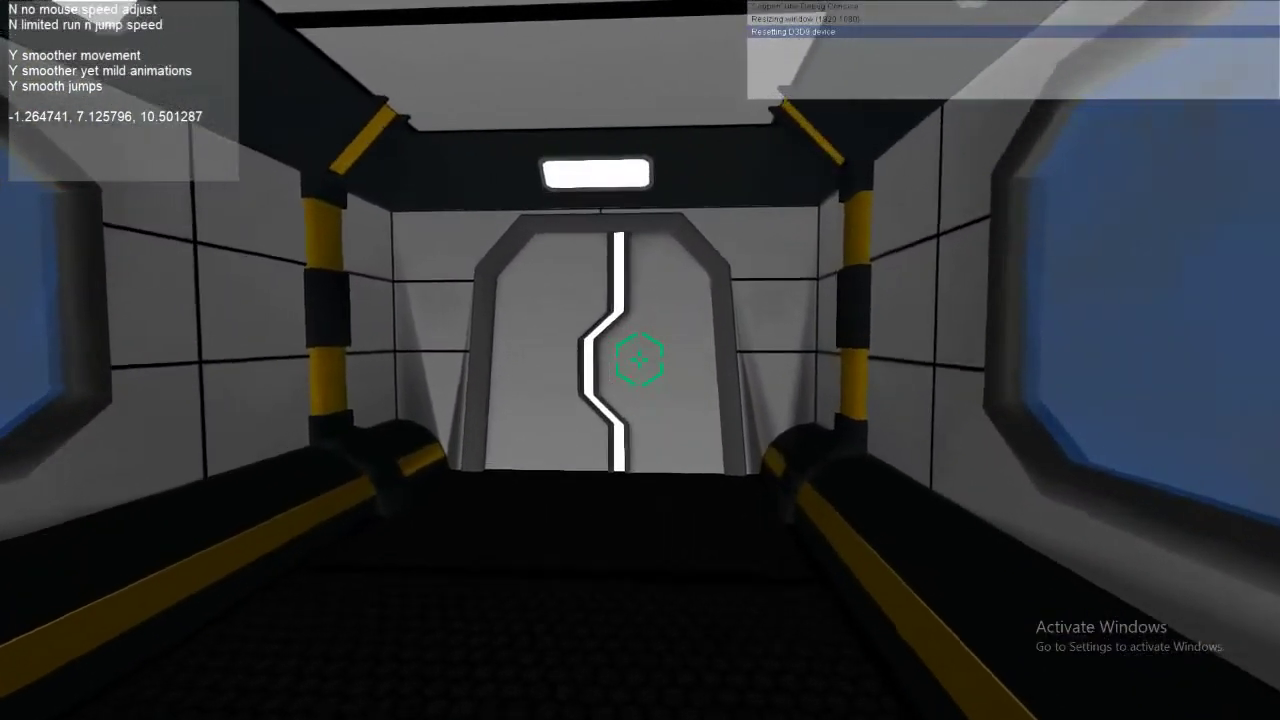
{"action": "key", "text": "w"}
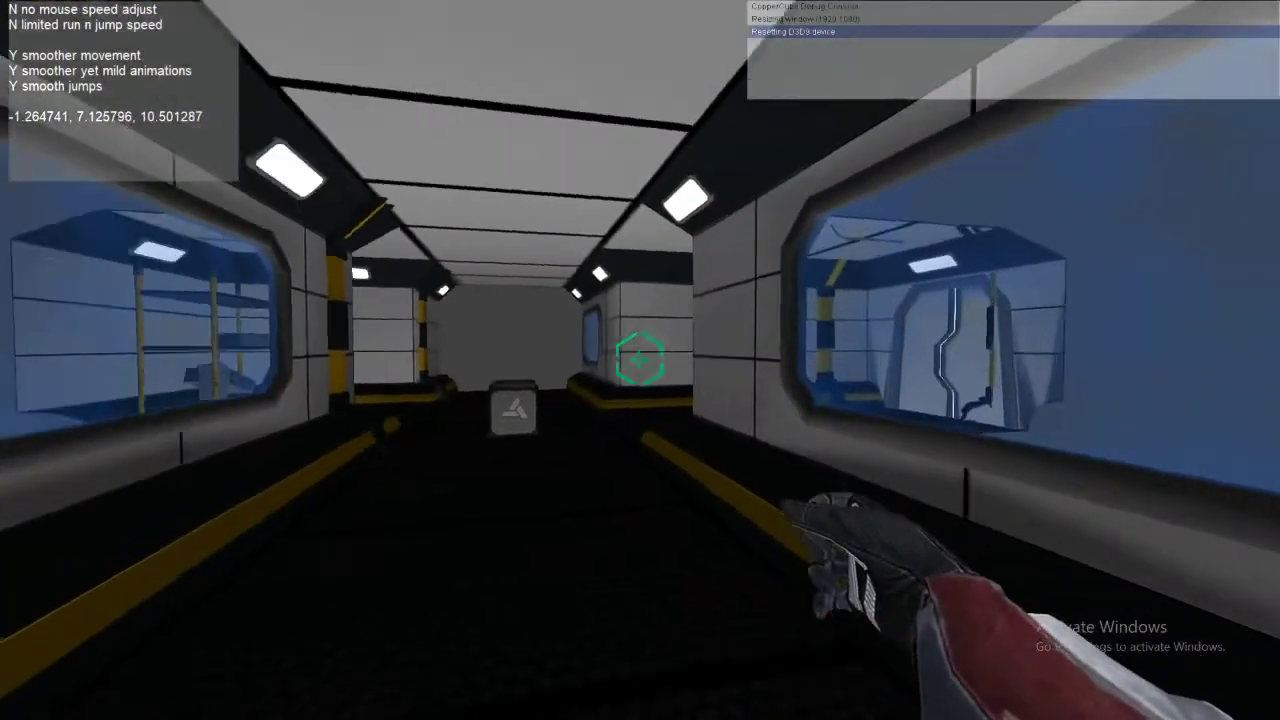
{"action": "key", "text": "w"}
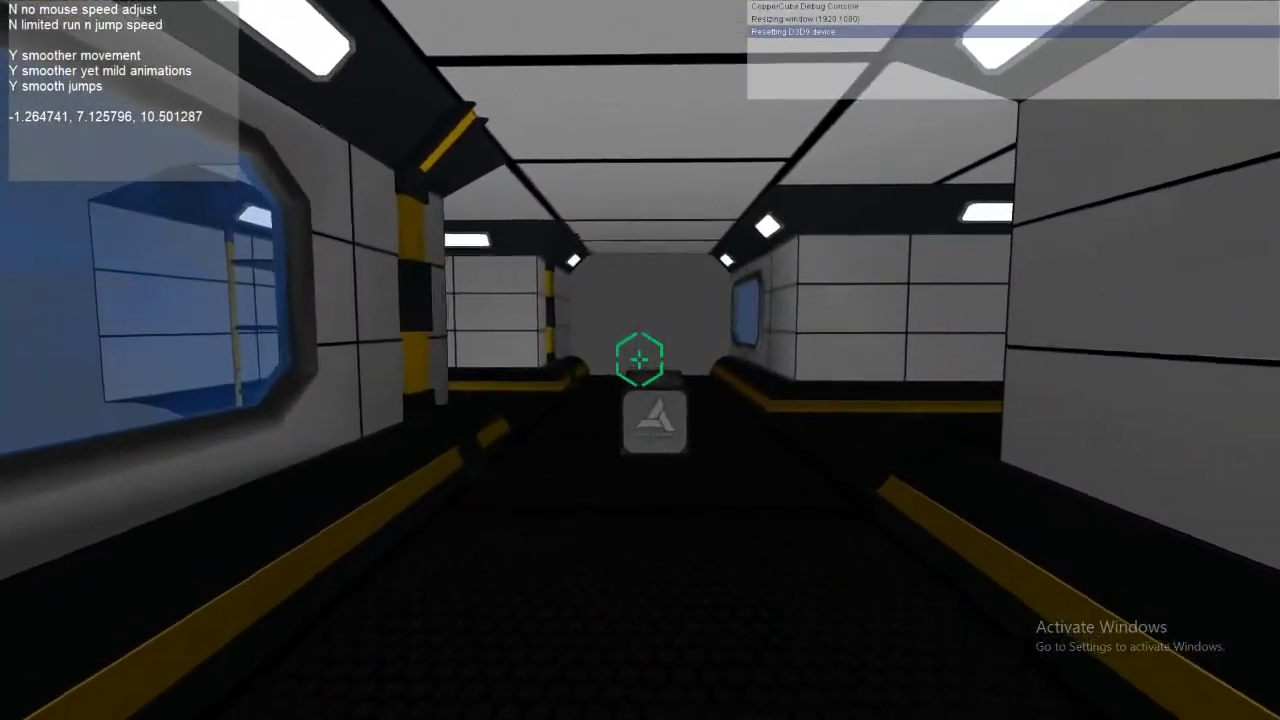
Walk the player up to the Abstergo crate, back away, sidestep around its front and test a jump.
{"action": "key", "text": "w"}
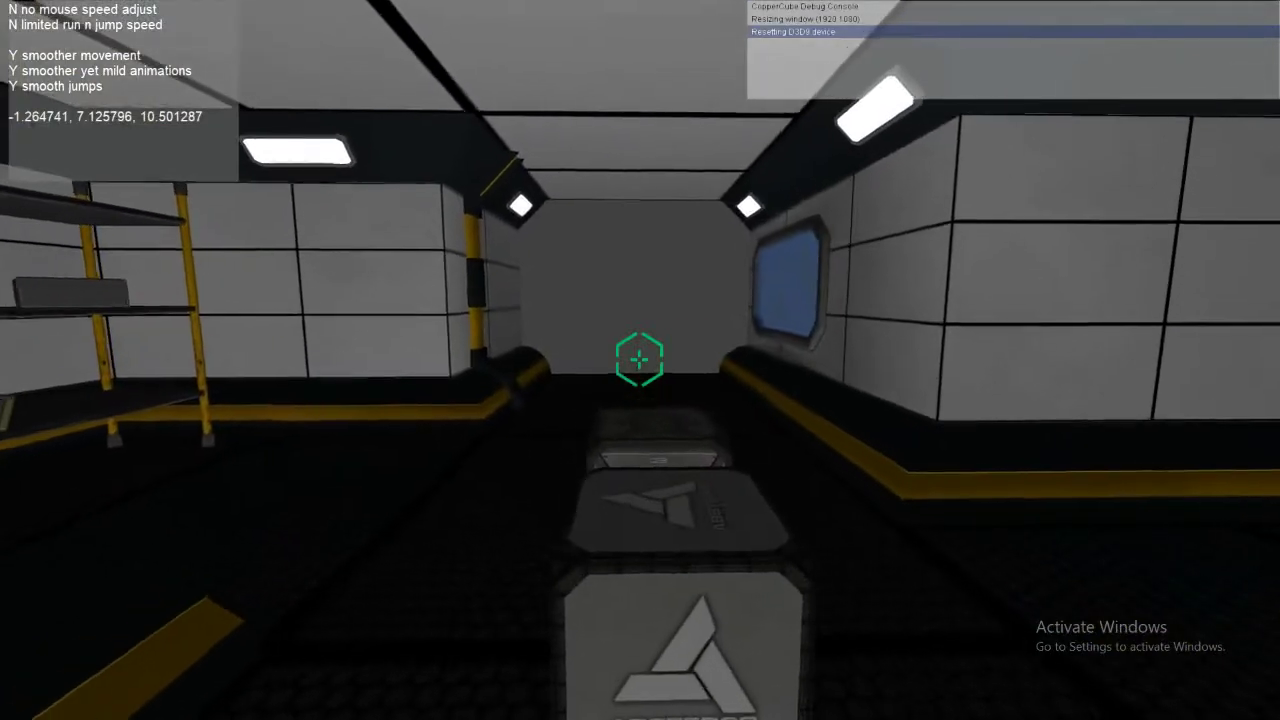
{"action": "key", "text": "w"}
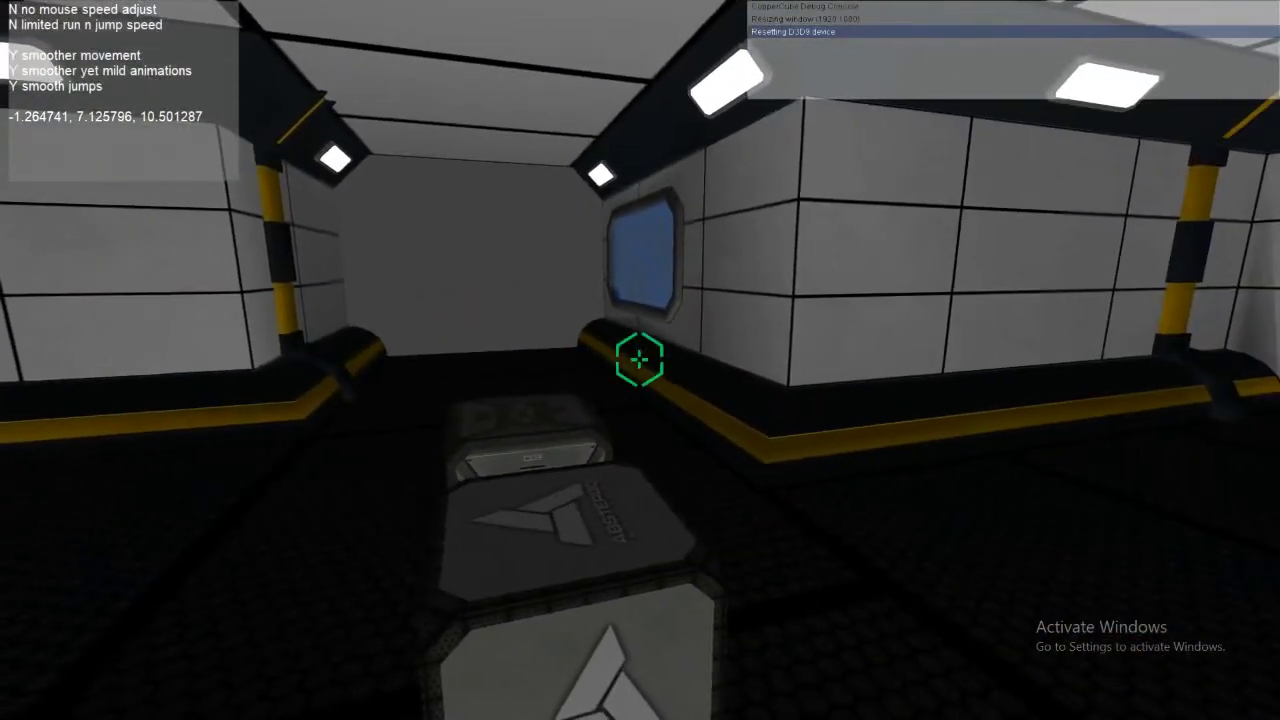
{"action": "key", "text": "s"}
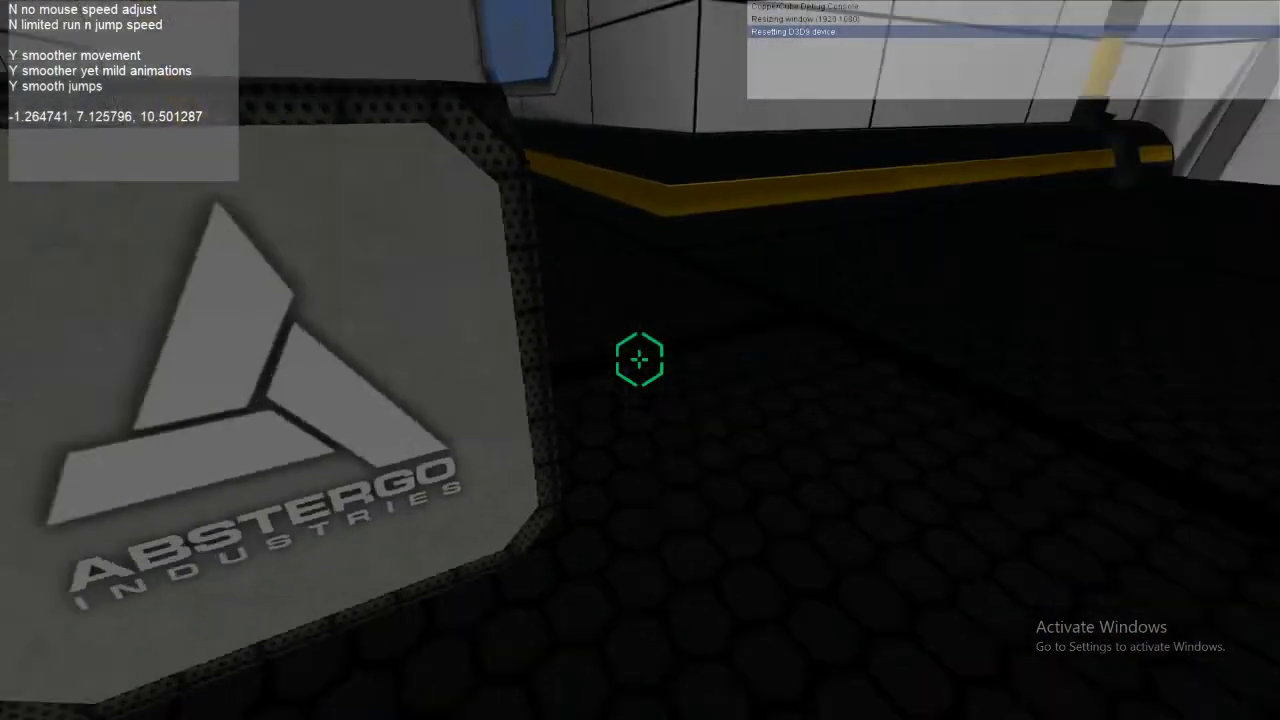
{"action": "key", "text": "a"}
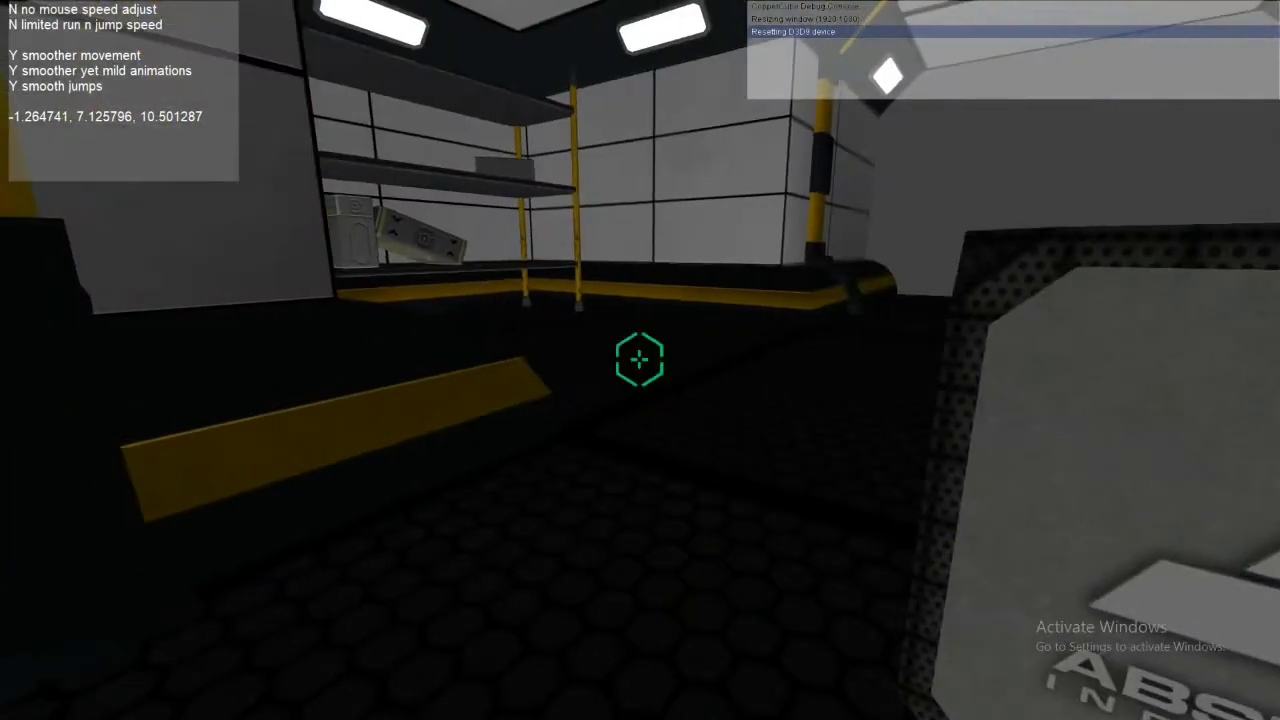
{"action": "key", "text": "s"}
{"action": "key", "text": "space"}
{"action": "key", "text": "w"}
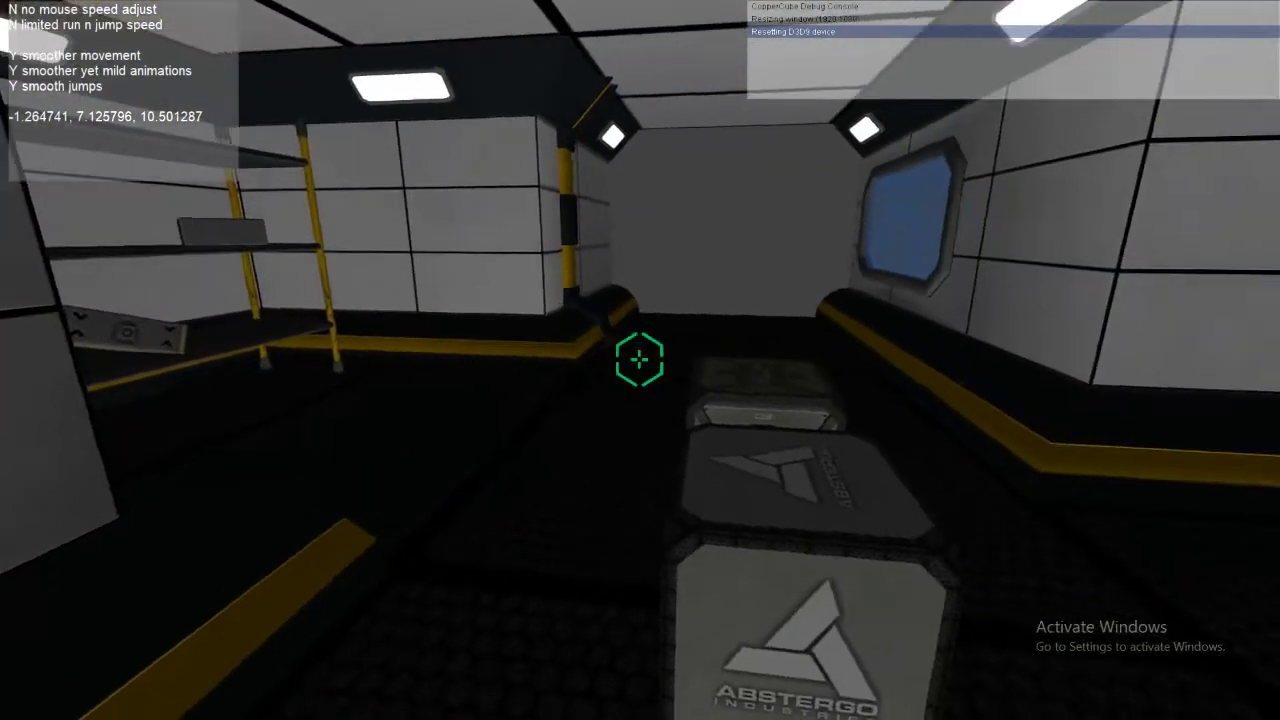
Sidestep around the crates and walk past them along the wall toward the grey end wall.
{"action": "key", "text": "1"}
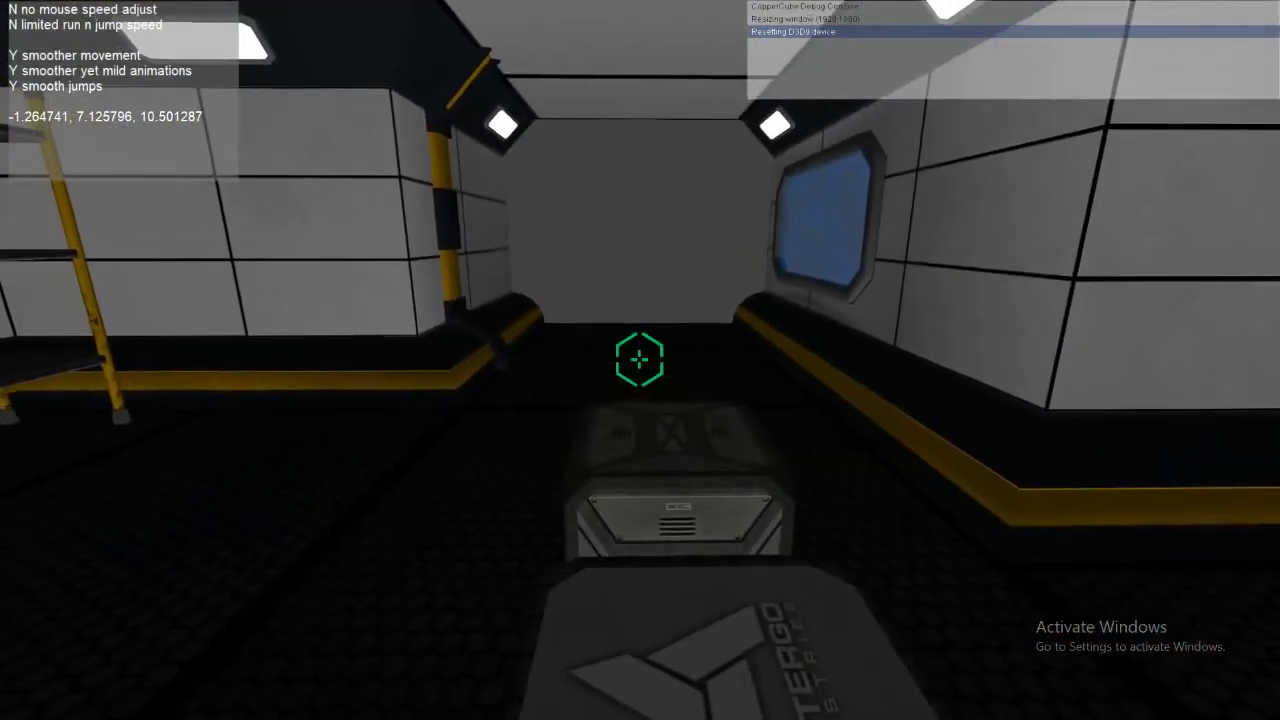
{"action": "key", "text": "d"}
{"action": "key", "text": "w"}
{"action": "key", "text": "d"}
{"action": "key", "text": "w"}
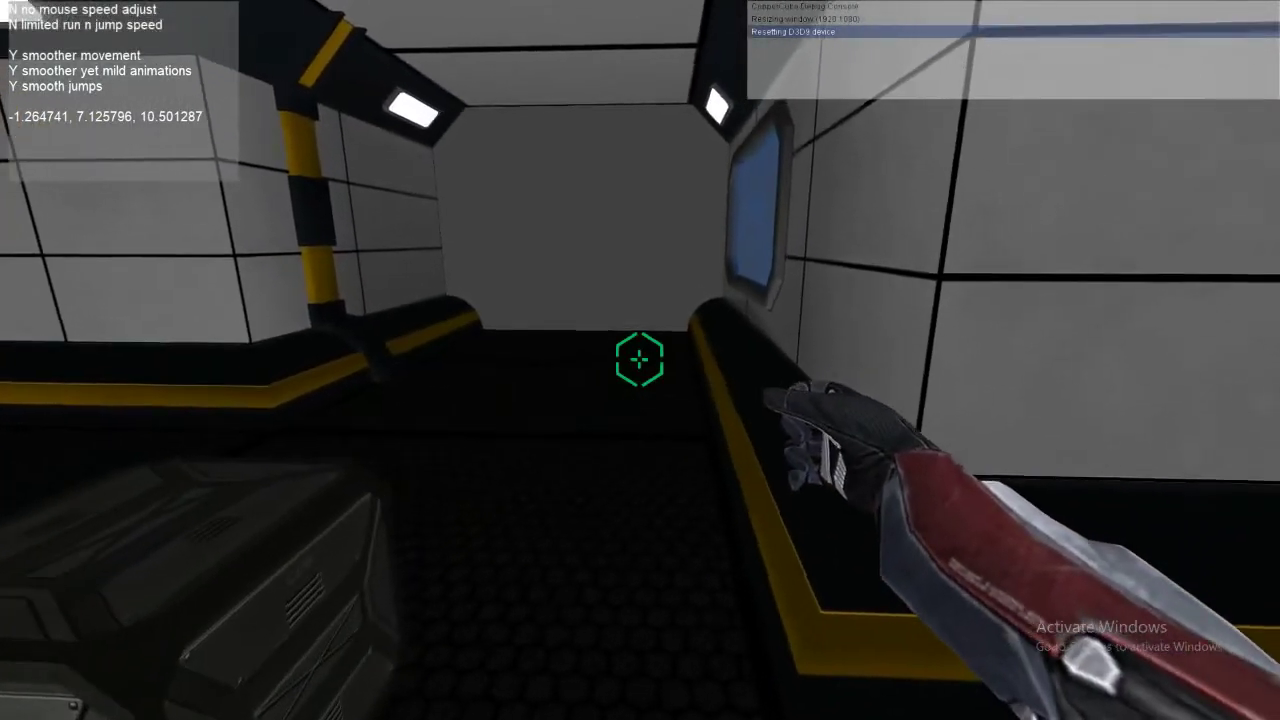
{"action": "key", "text": "w"}
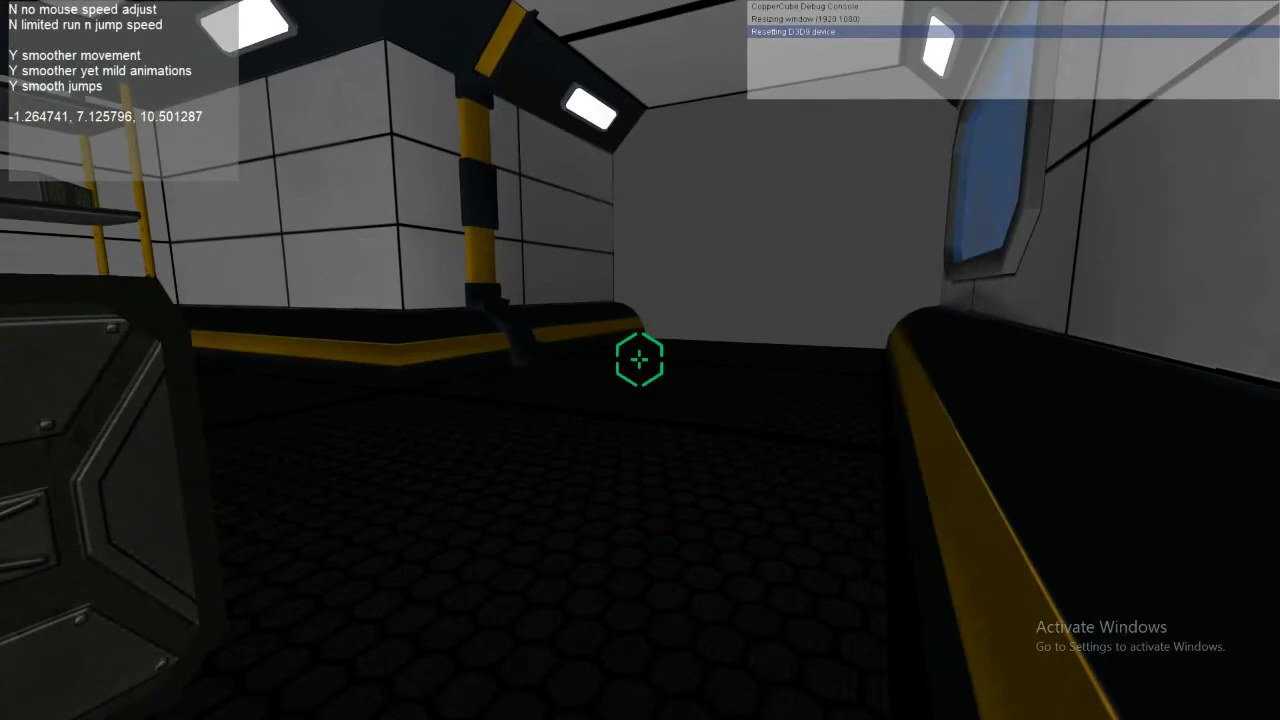
Step back beside the dark crate, jump, and turn to walk toward the shelf alcove.
{"action": "key", "text": "s"}
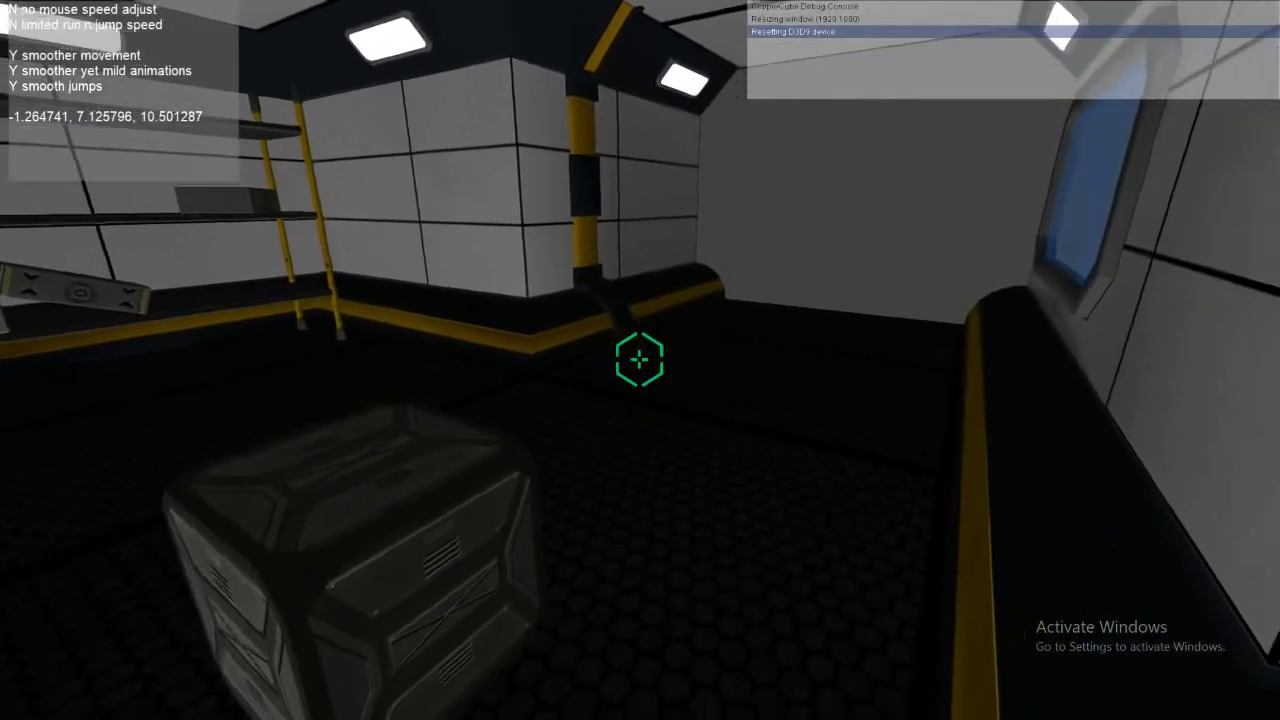
{"action": "key", "text": "w"}
{"action": "key", "text": "space"}
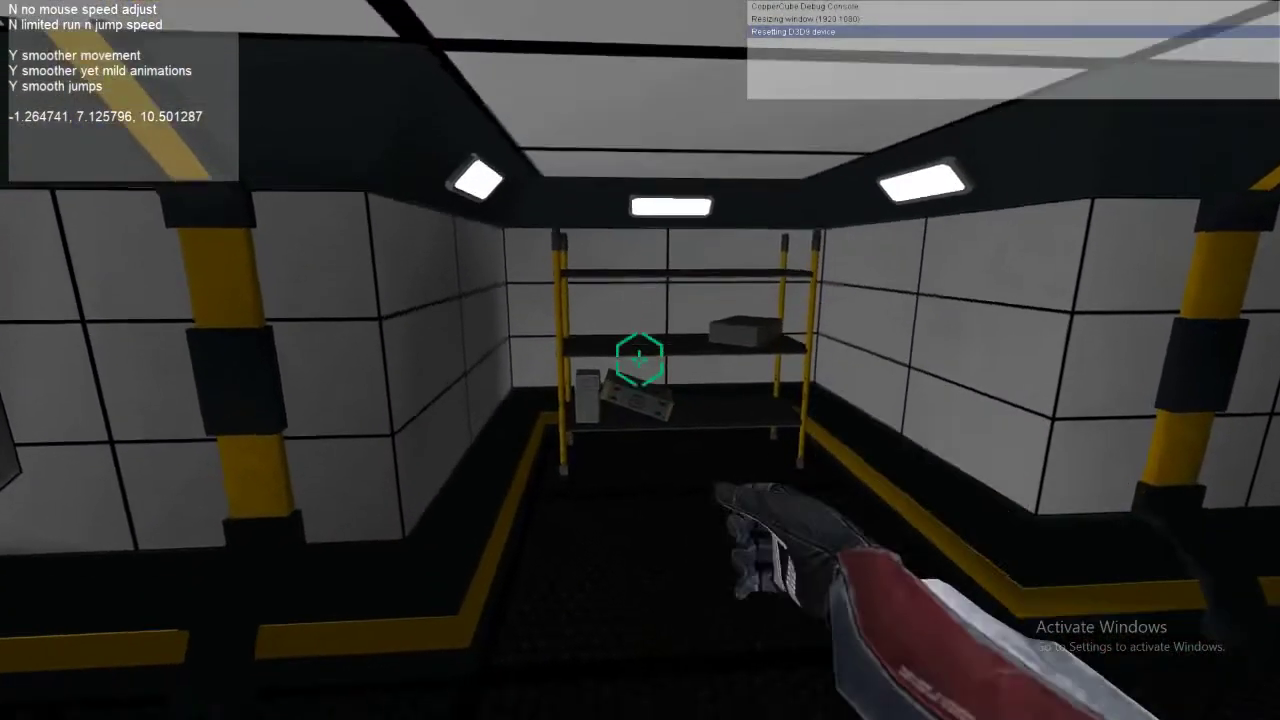
{"action": "key", "text": "w"}
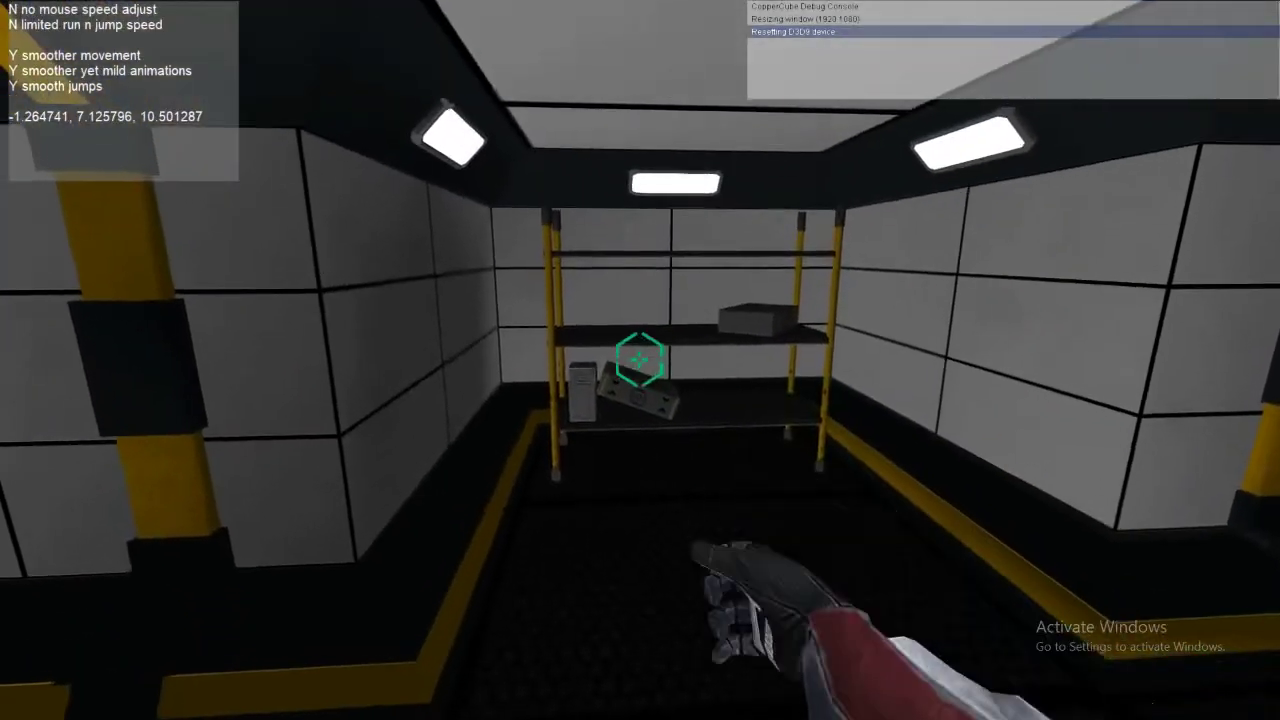
Circle the player through the corridor junction, passing the shelf alcove and turning back at the dark crate.
{"action": "key", "text": "w"}
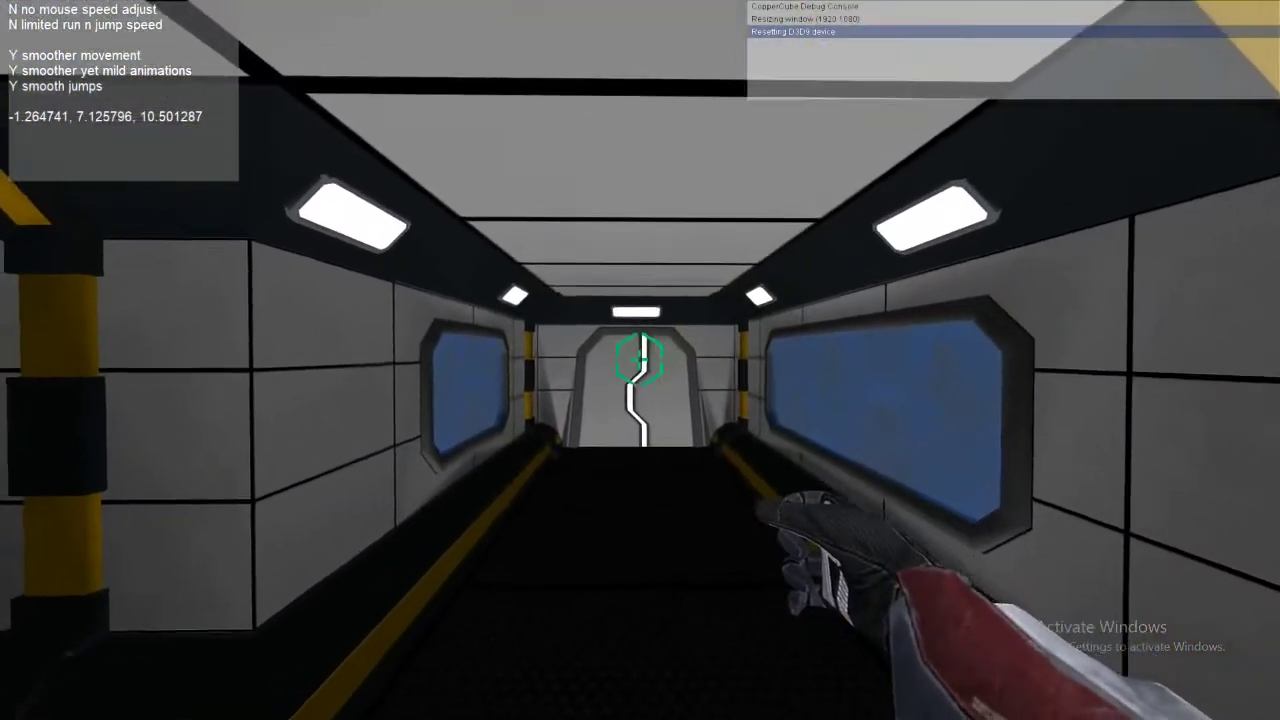
{"action": "key", "text": "w"}
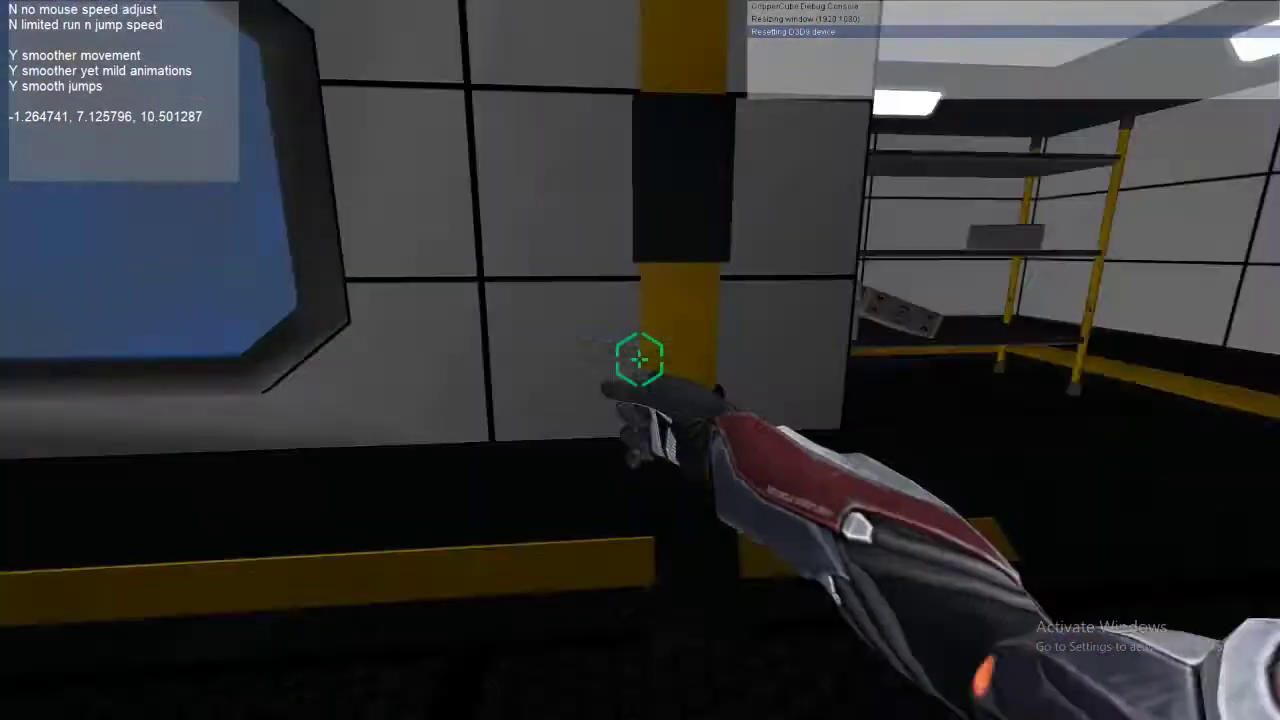
{"action": "key", "text": "w"}
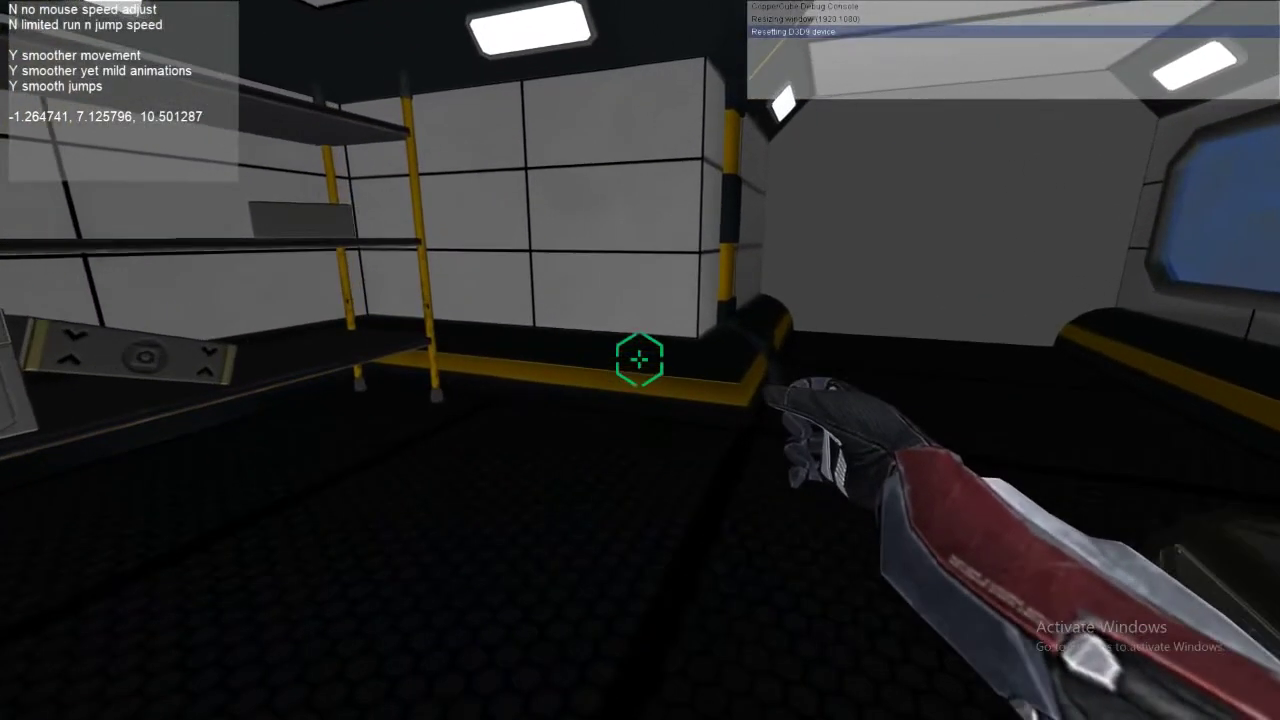
{"action": "key", "text": "w"}
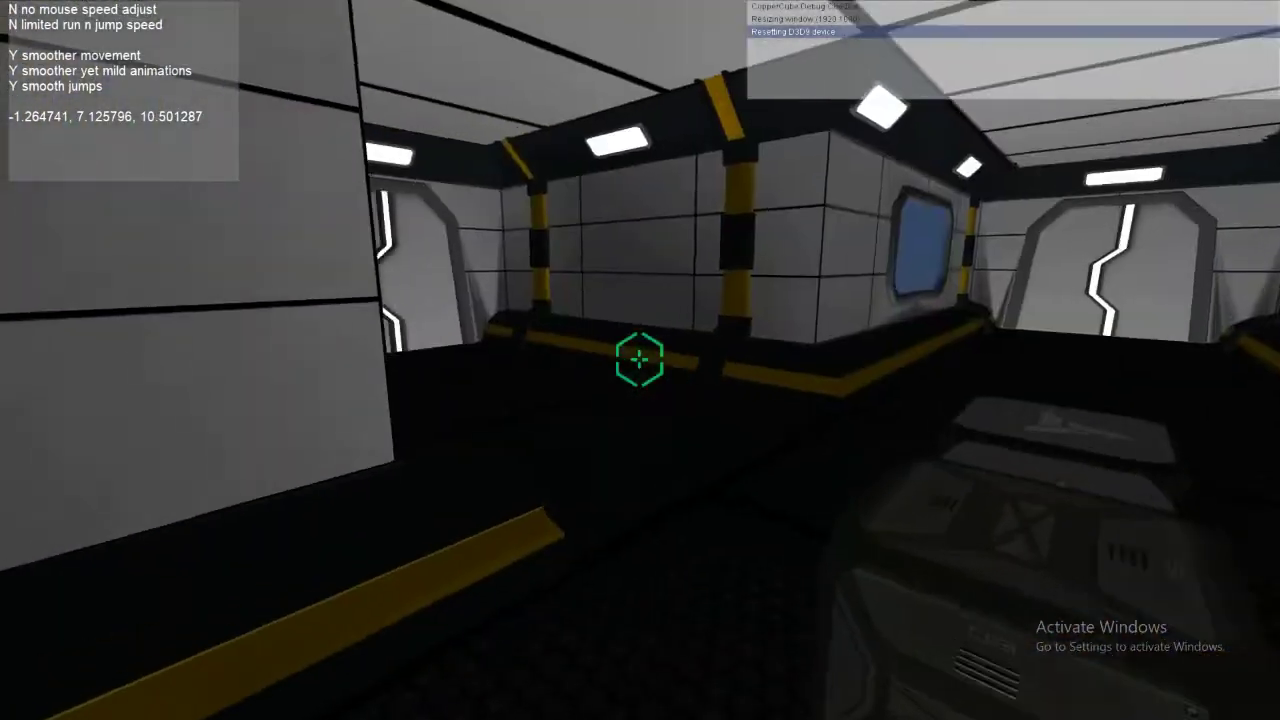
Walk down the windowed corridor toward the door, then turn around and return to the Abstergo crate.
{"action": "key", "text": "w"}
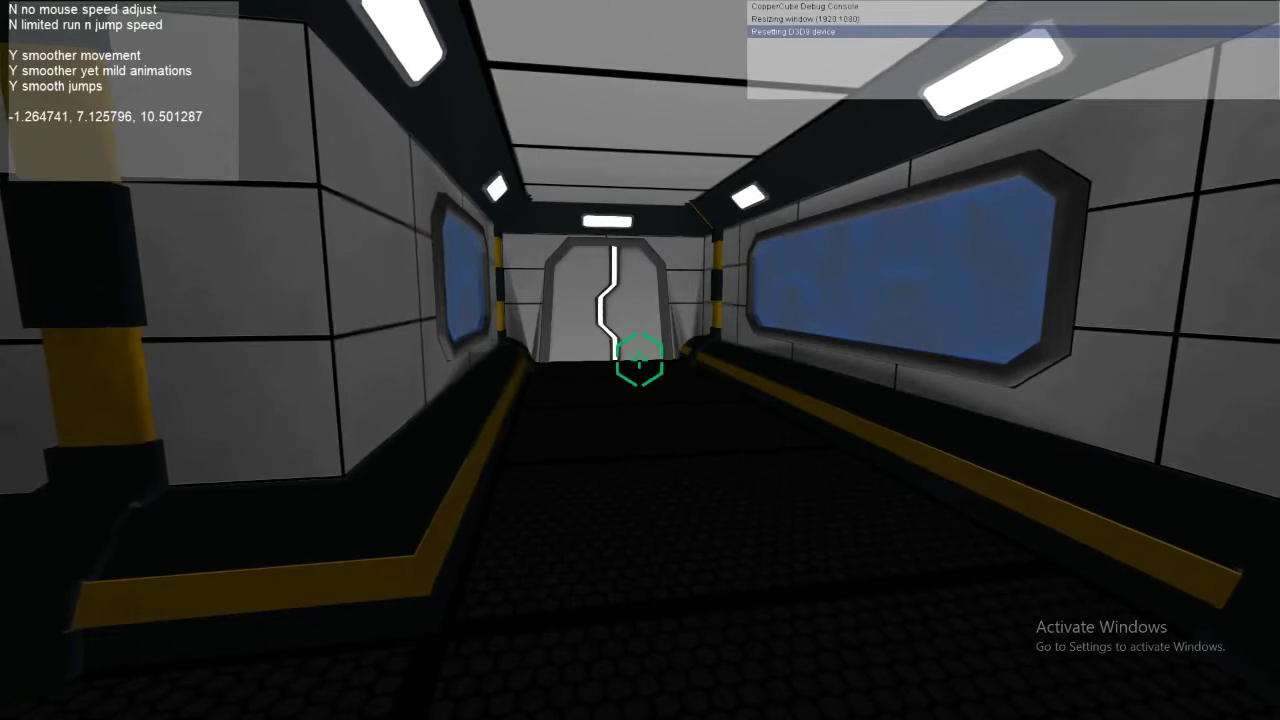
{"action": "key", "text": "w"}
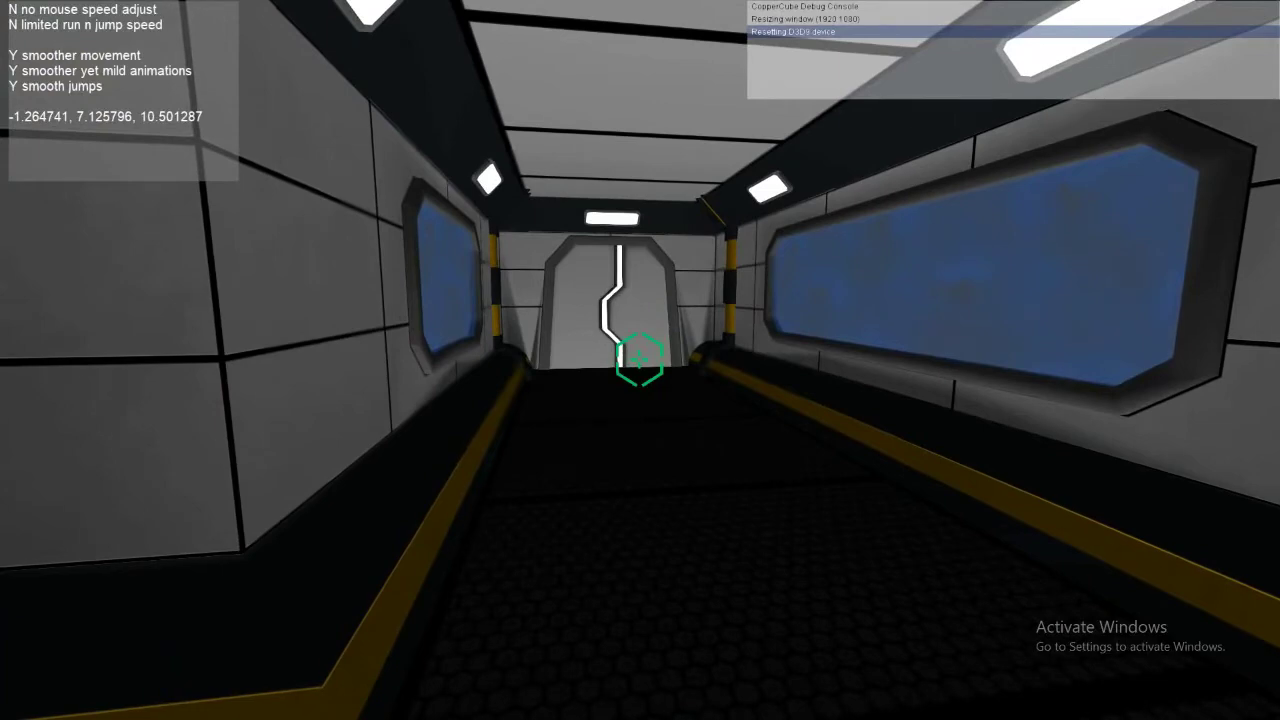
{"action": "key", "text": "w"}
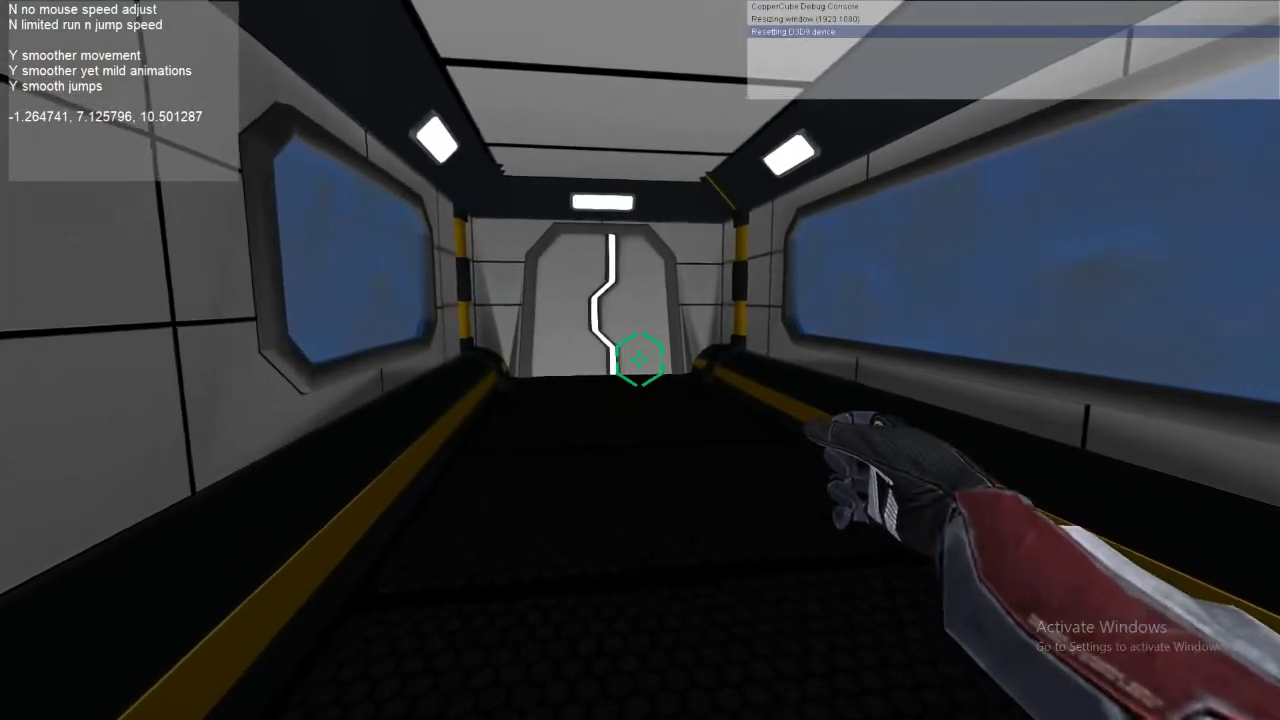
{"action": "key", "text": "w"}
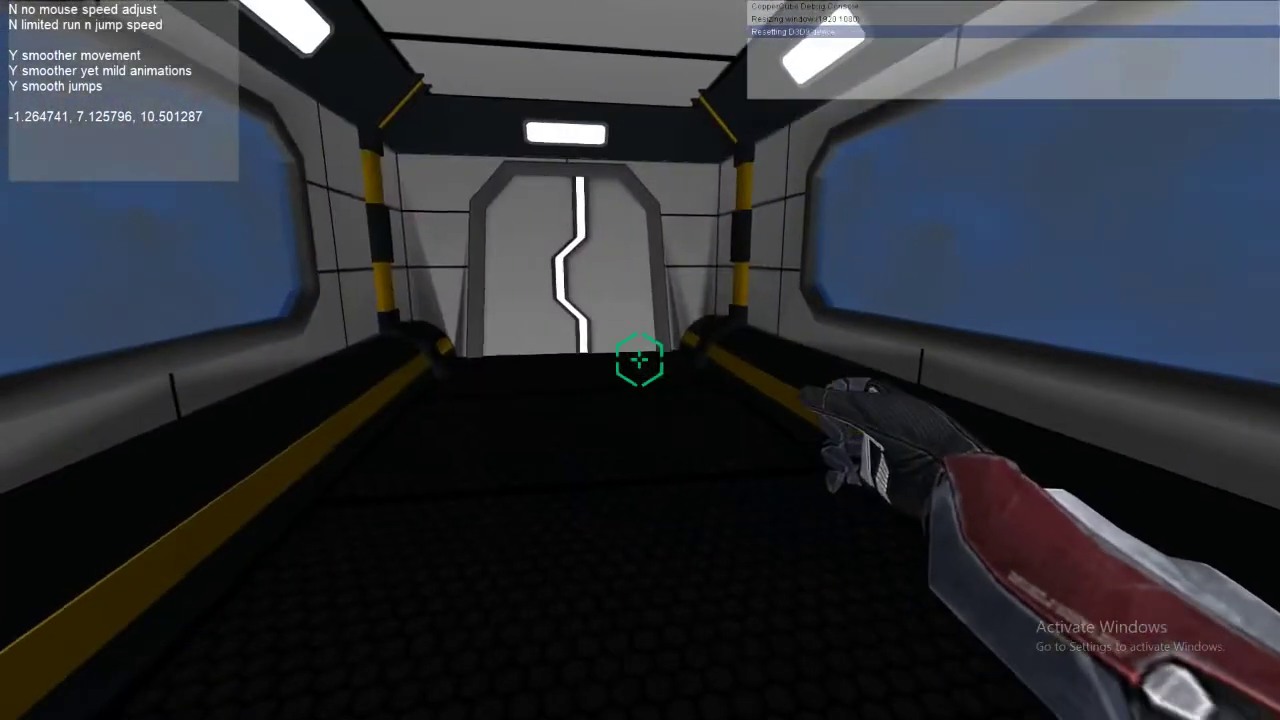
{"action": "key", "text": "w"}
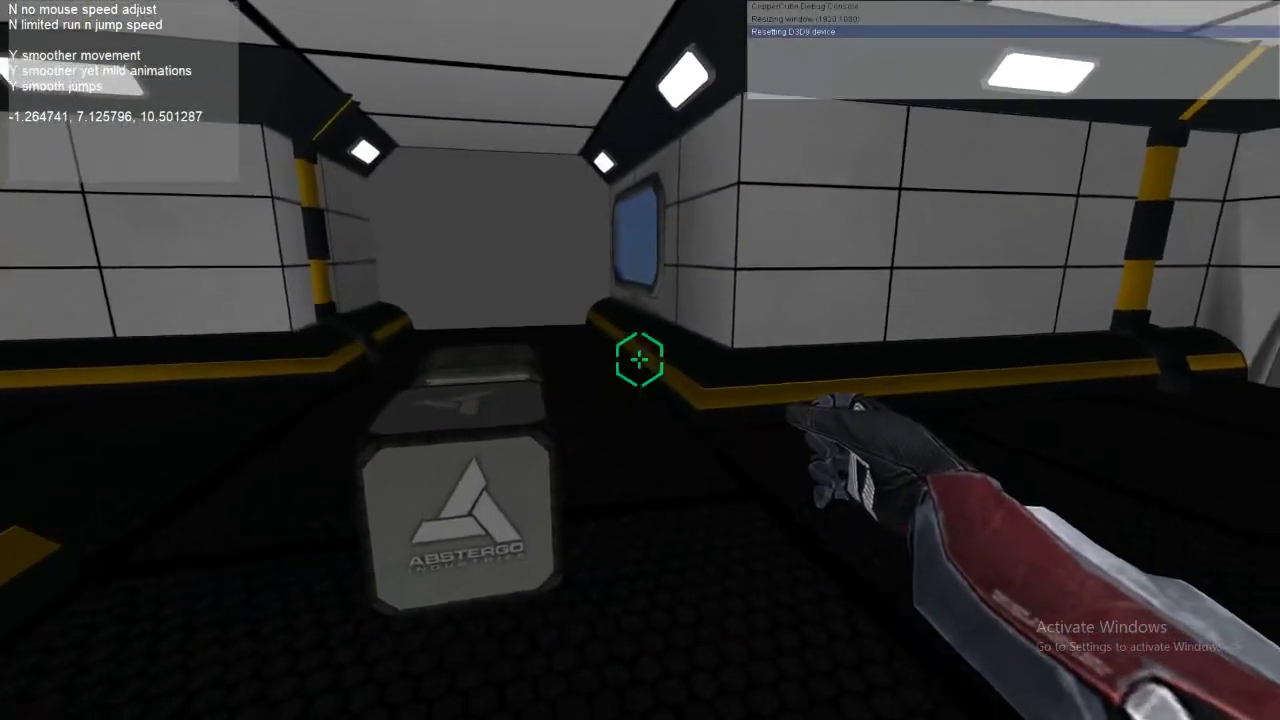
Walk past the crates to the grey end wall, then turn back and follow the corridor to the door.
{"action": "key", "text": "w"}
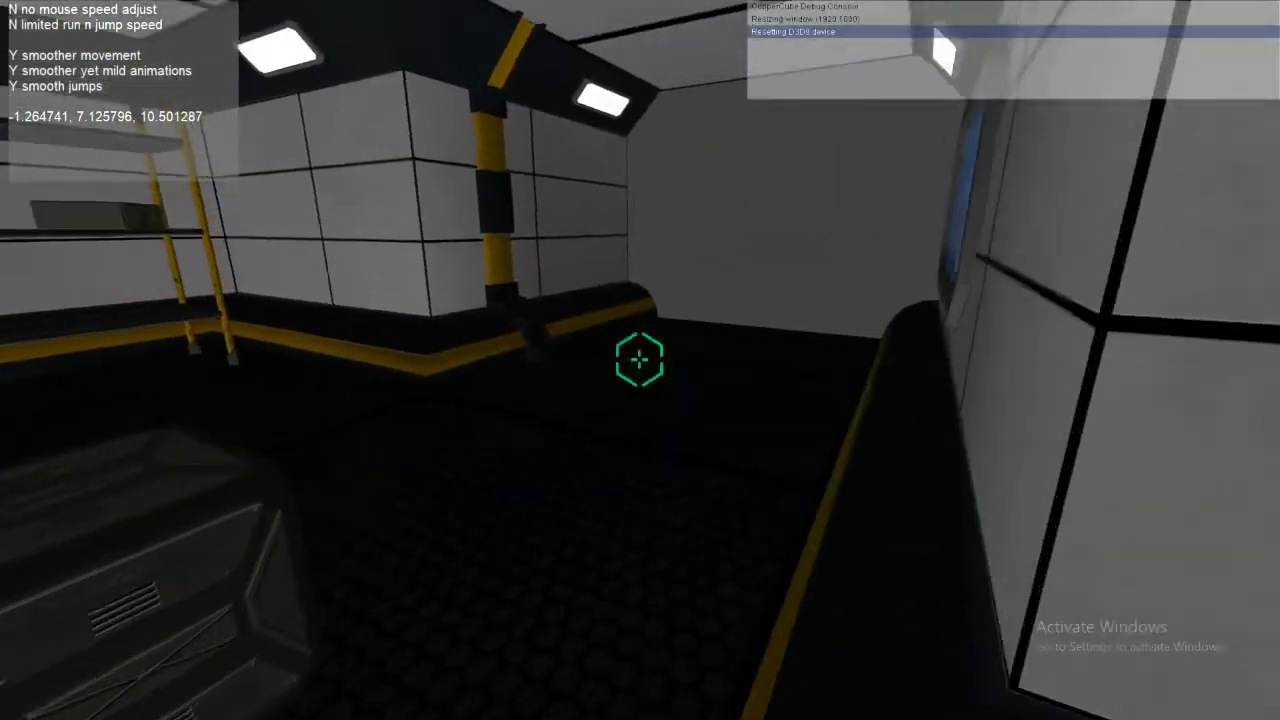
{"action": "key", "text": "w"}
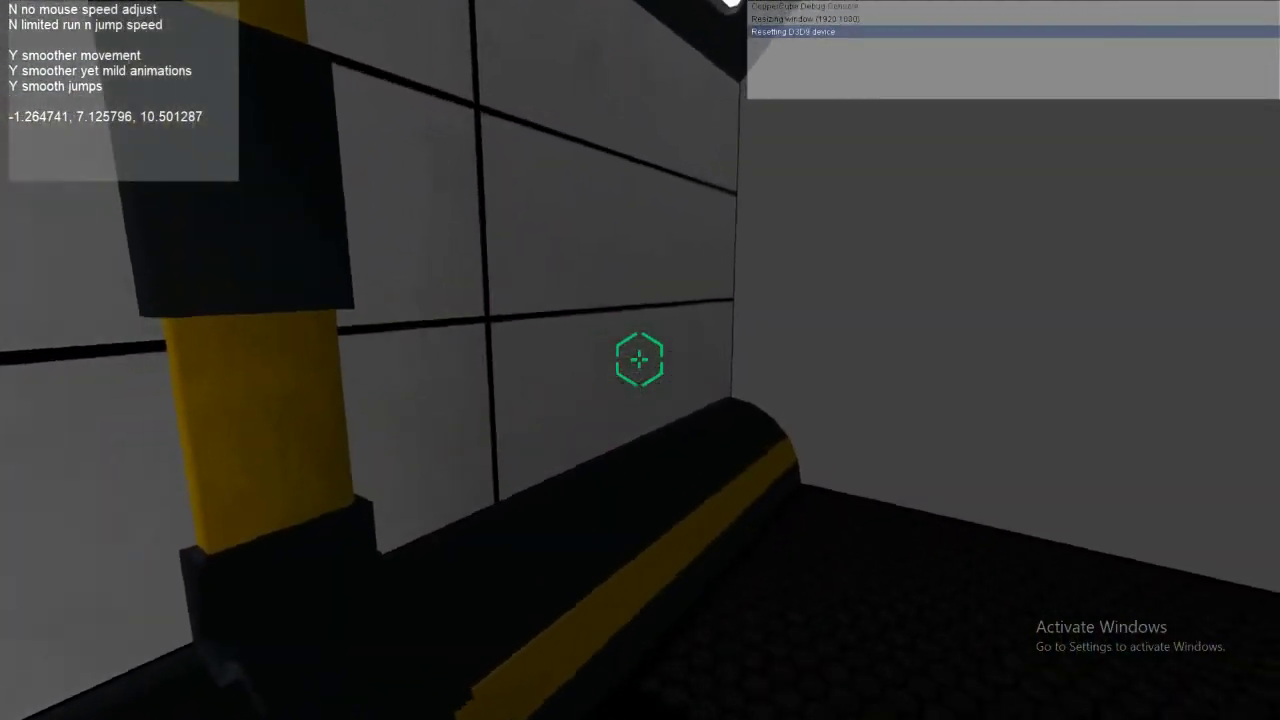
{"action": "key", "text": "w"}
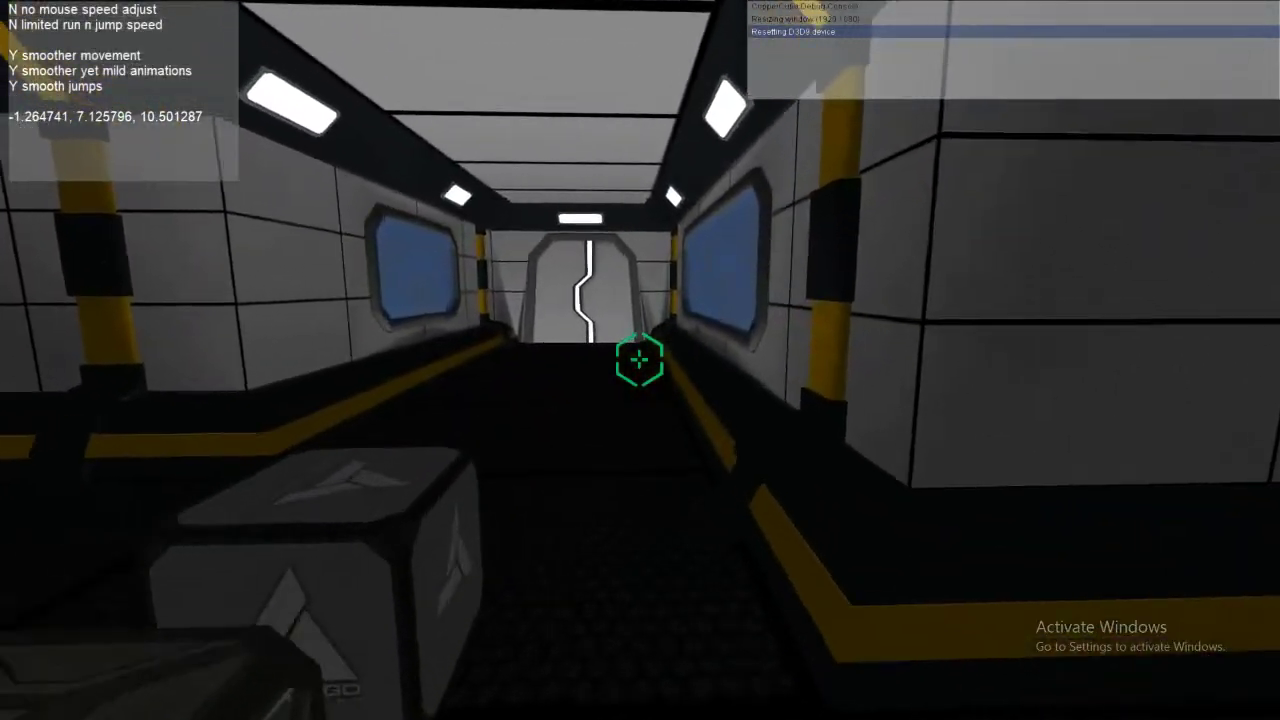
{"action": "key", "text": "w"}
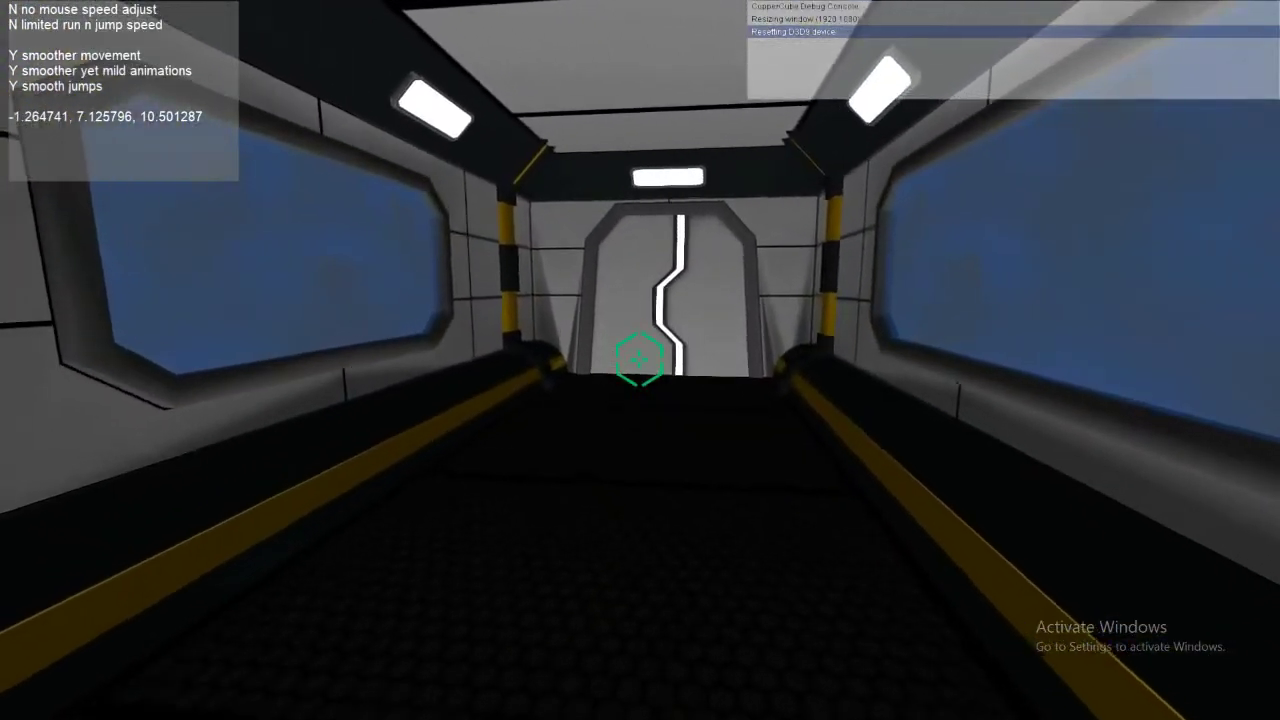
{"action": "key", "text": "w"}
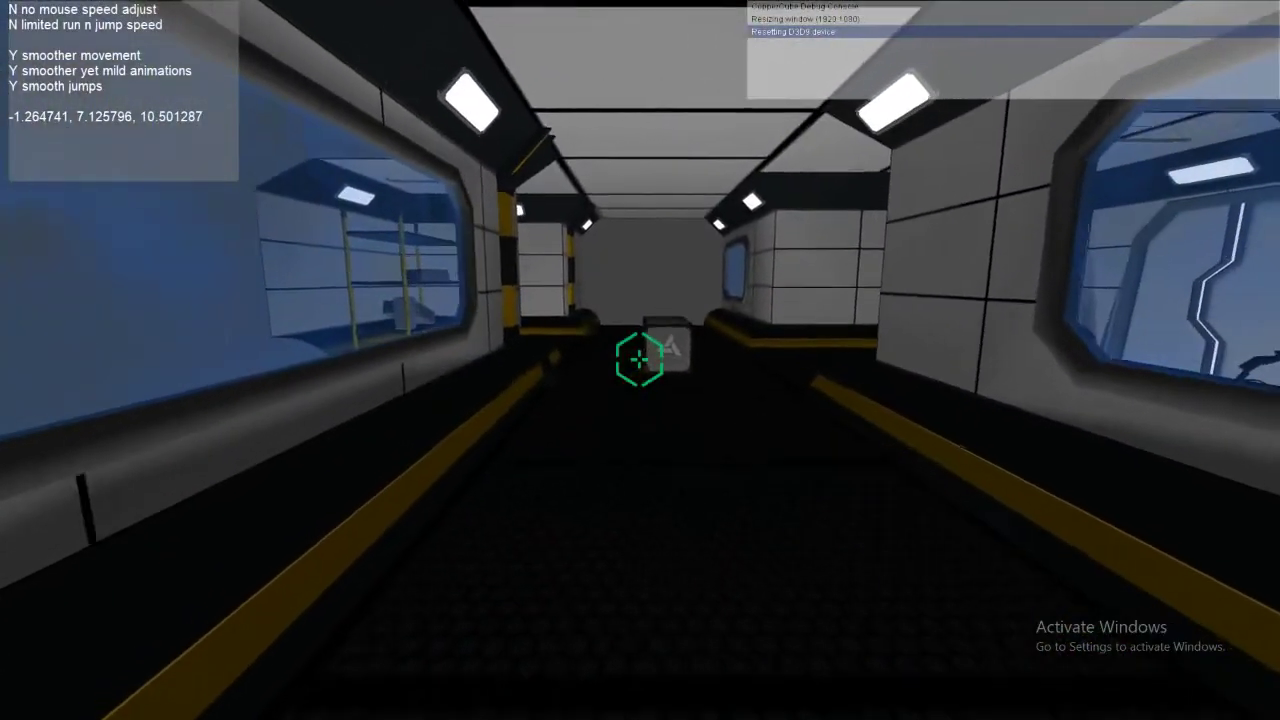
Return to the Abstergo crate and test sidestepping both ways, backing up and jumping in front of it.
{"action": "key", "text": "w"}
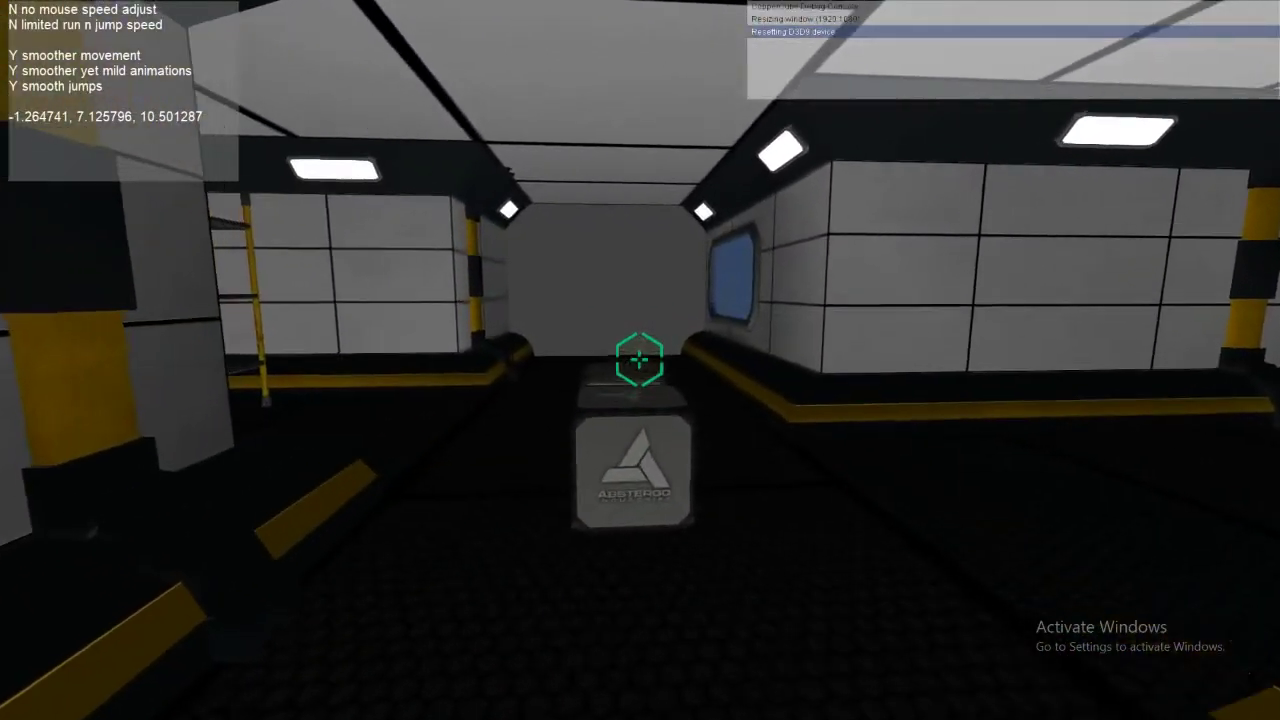
{"action": "key", "text": "d"}
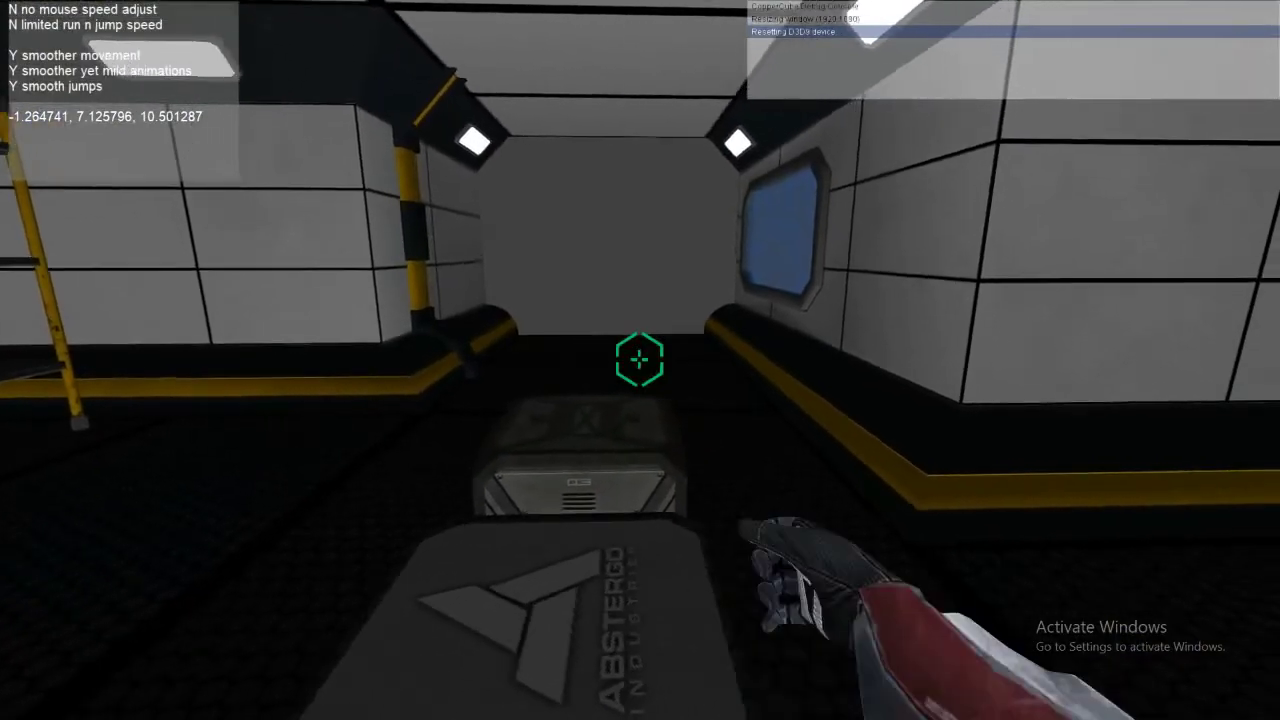
{"action": "key", "text": "a"}
{"action": "key", "text": "s"}
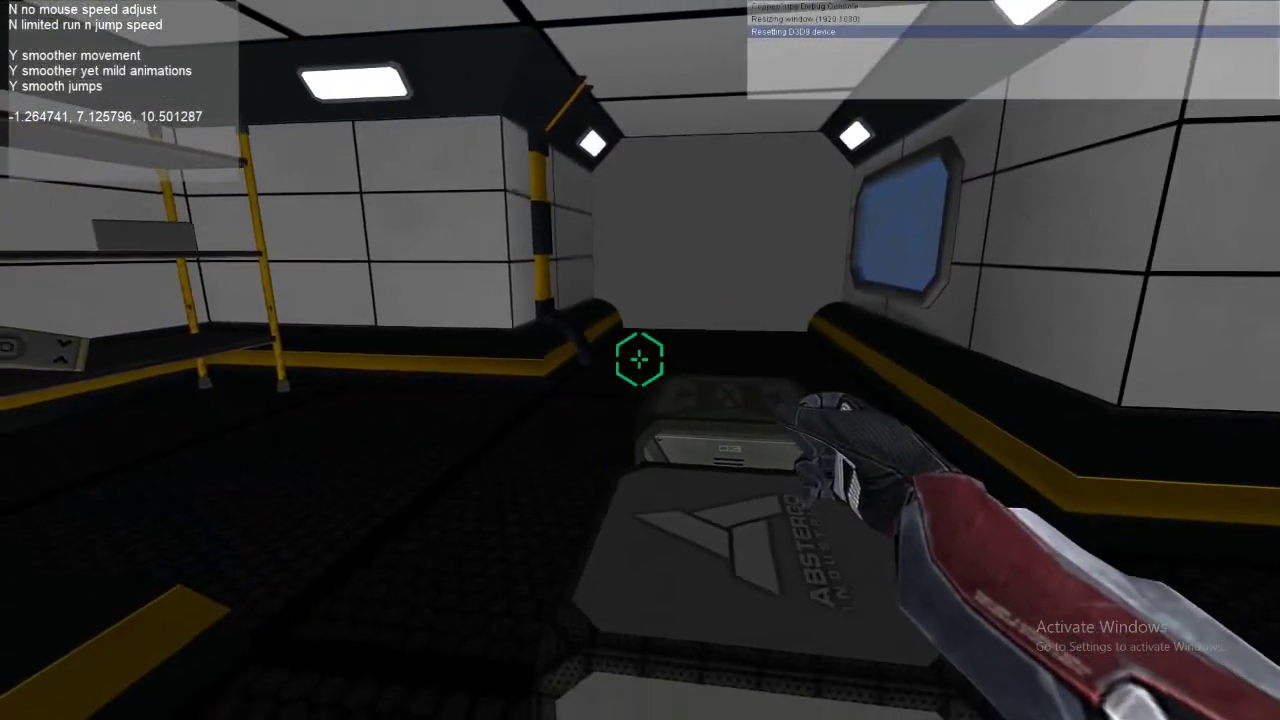
{"action": "key", "text": "a"}
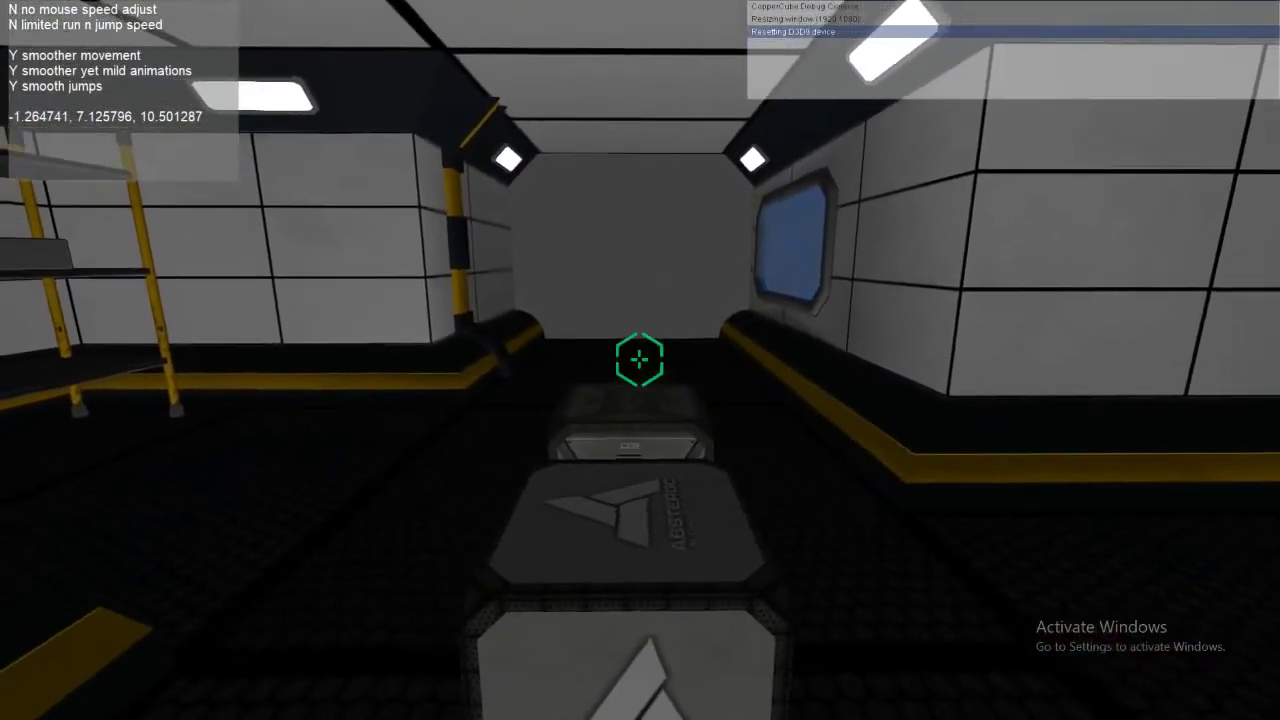
{"action": "key", "text": "d"}
{"action": "key", "text": "space"}
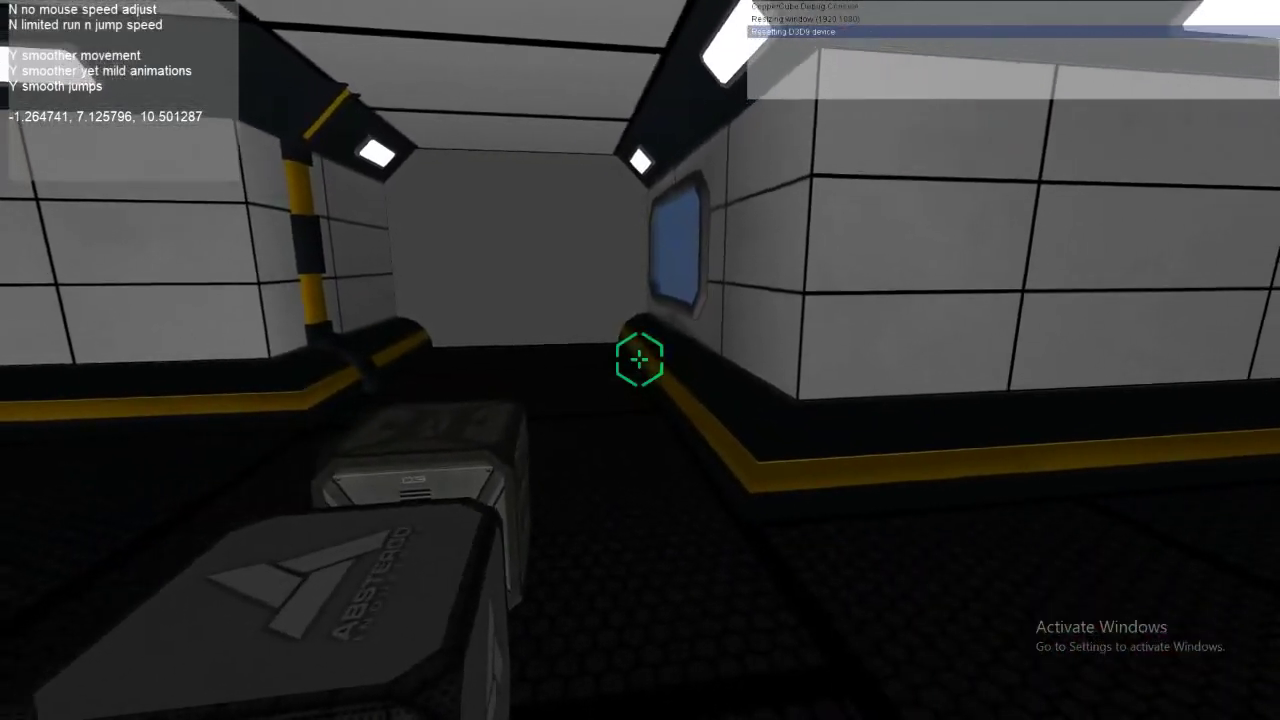
Back up and jump beside the Abstergo crate, walk past both crates, and quit the playtest.
{"action": "key", "text": "s"}
{"action": "key", "text": "space"}
{"action": "key", "text": "w"}
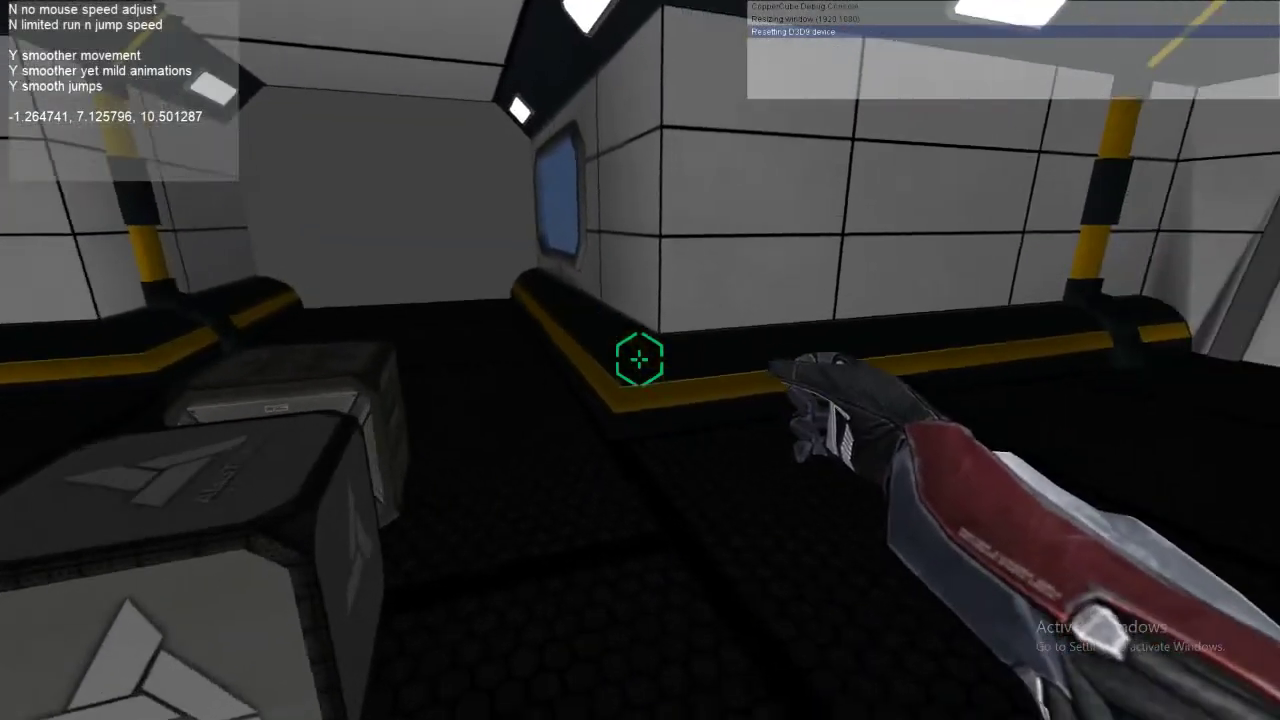
{"action": "key", "text": "w"}
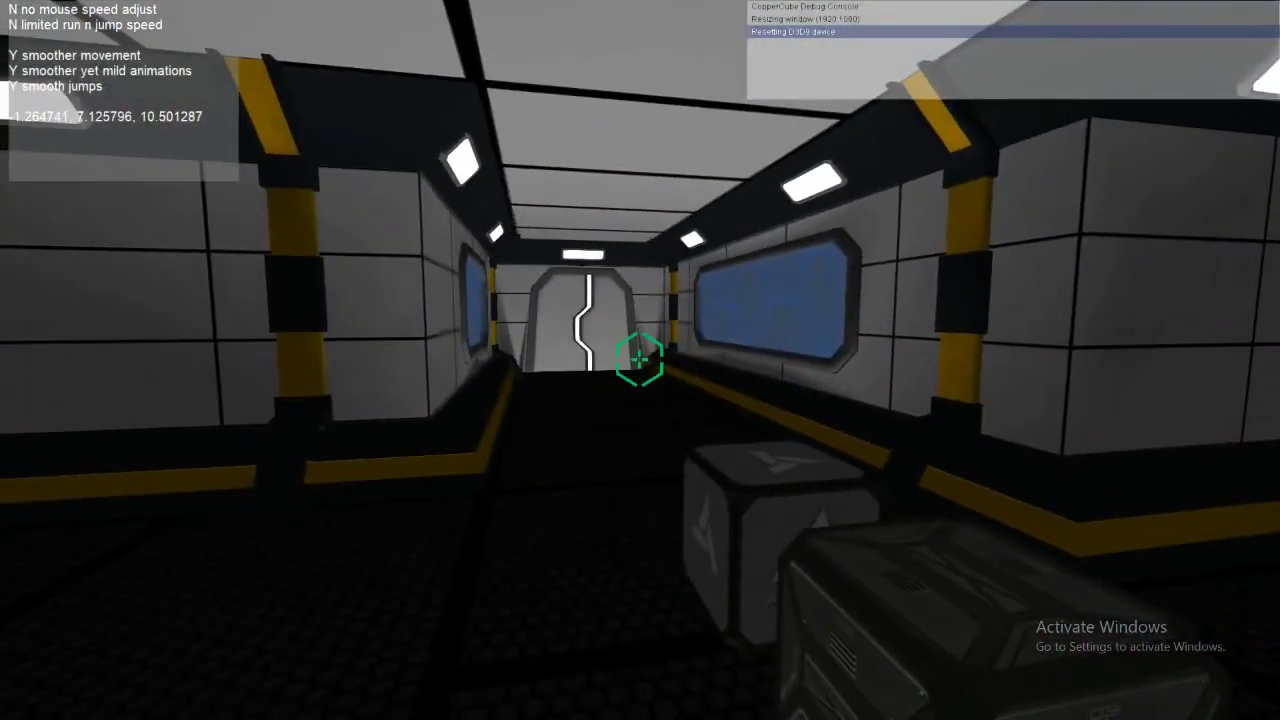
{"action": "key", "text": "Escape"}
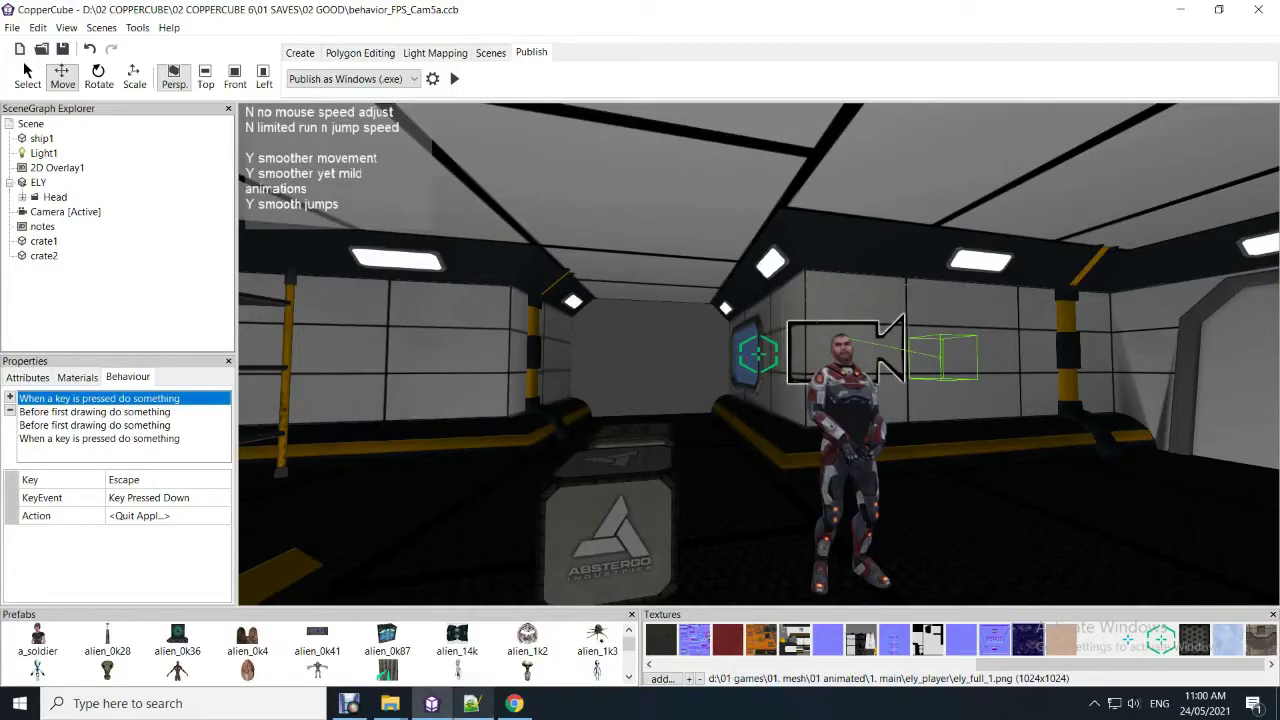
Switch to Notepad++ and view the speed, movement and jump code in behavior_meshbasedFpsController.js.
{"action": "left_click", "coordinate": [471, 703]}
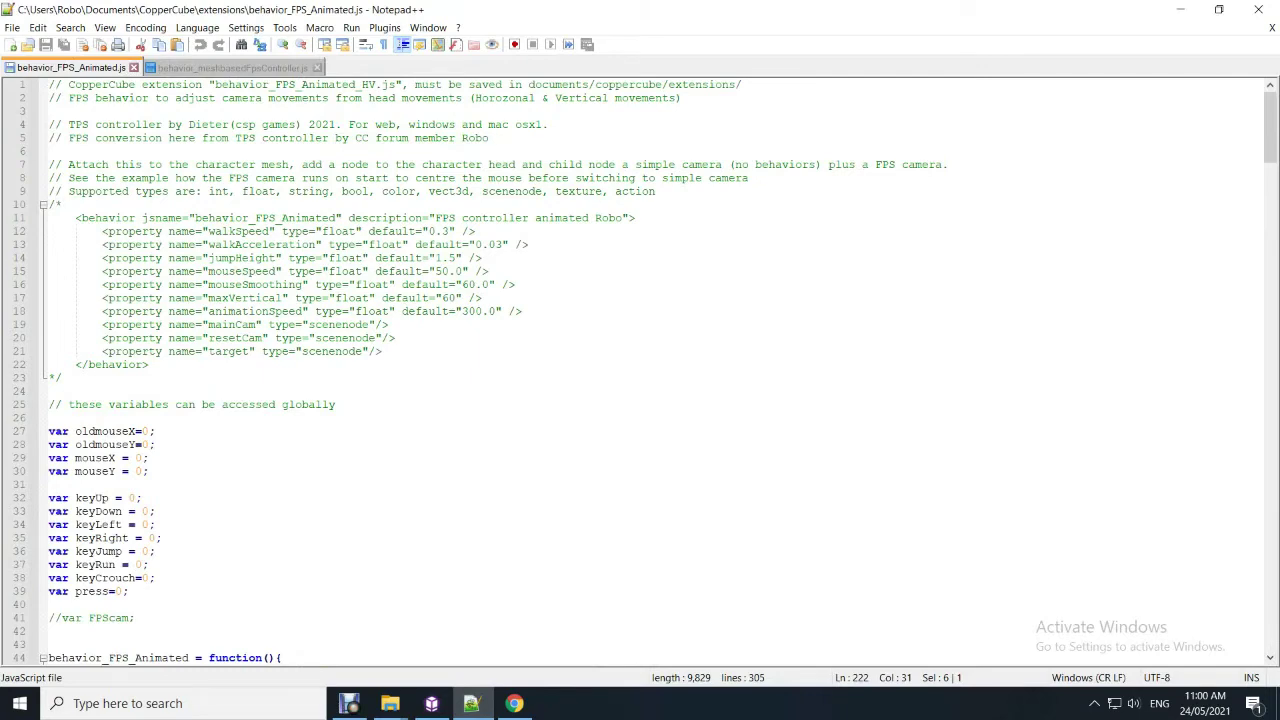
{"action": "key", "text": "ctrl+Tab"}
{"action": "scroll", "coordinate": [640, 370], "scroll_direction": "down", "scroll_amount": 13}
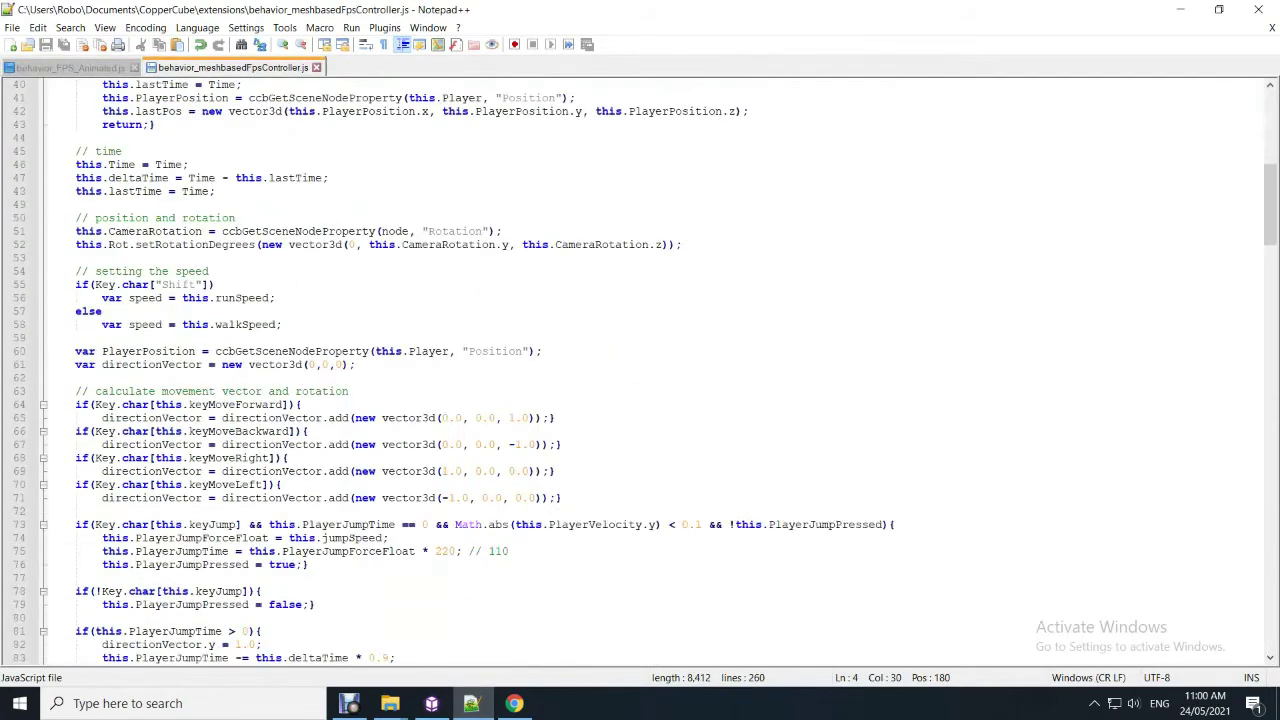
Examine the jump, character position, camera, animation and key-handling code in behavior_meshbasedFpsController.js.
{"action": "scroll", "coordinate": [645, 370], "scroll_direction": "down", "scroll_amount": 3}
{"action": "scroll", "coordinate": [645, 370], "scroll_direction": "down", "scroll_amount": 8}
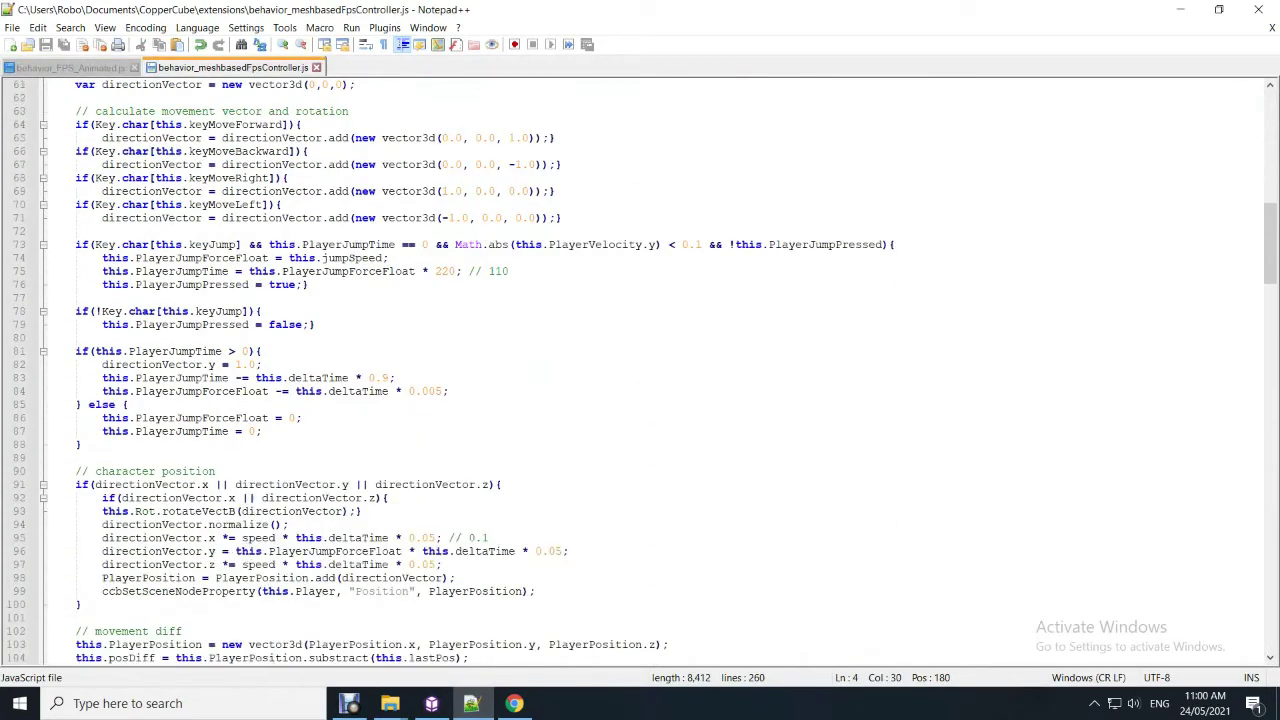
{"action": "scroll", "coordinate": [645, 370], "scroll_direction": "down", "scroll_amount": 5}
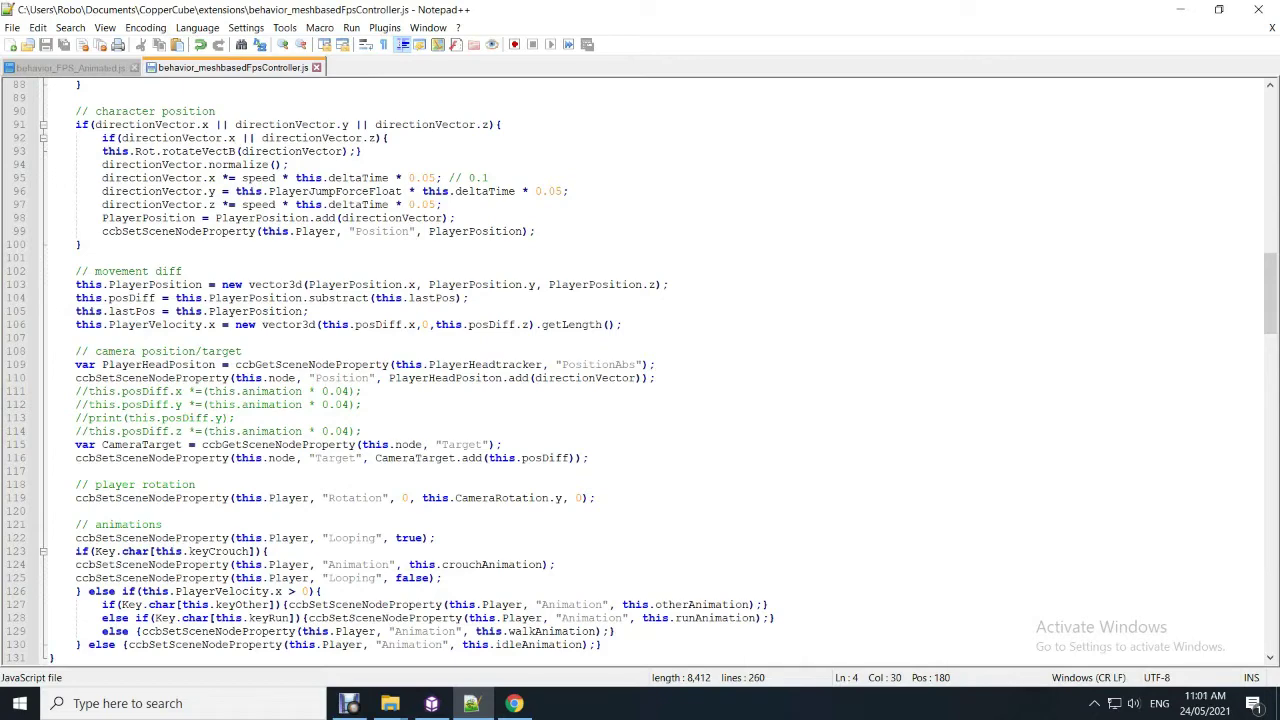
{"action": "scroll", "coordinate": [640, 370], "scroll_direction": "down", "scroll_amount": 15}
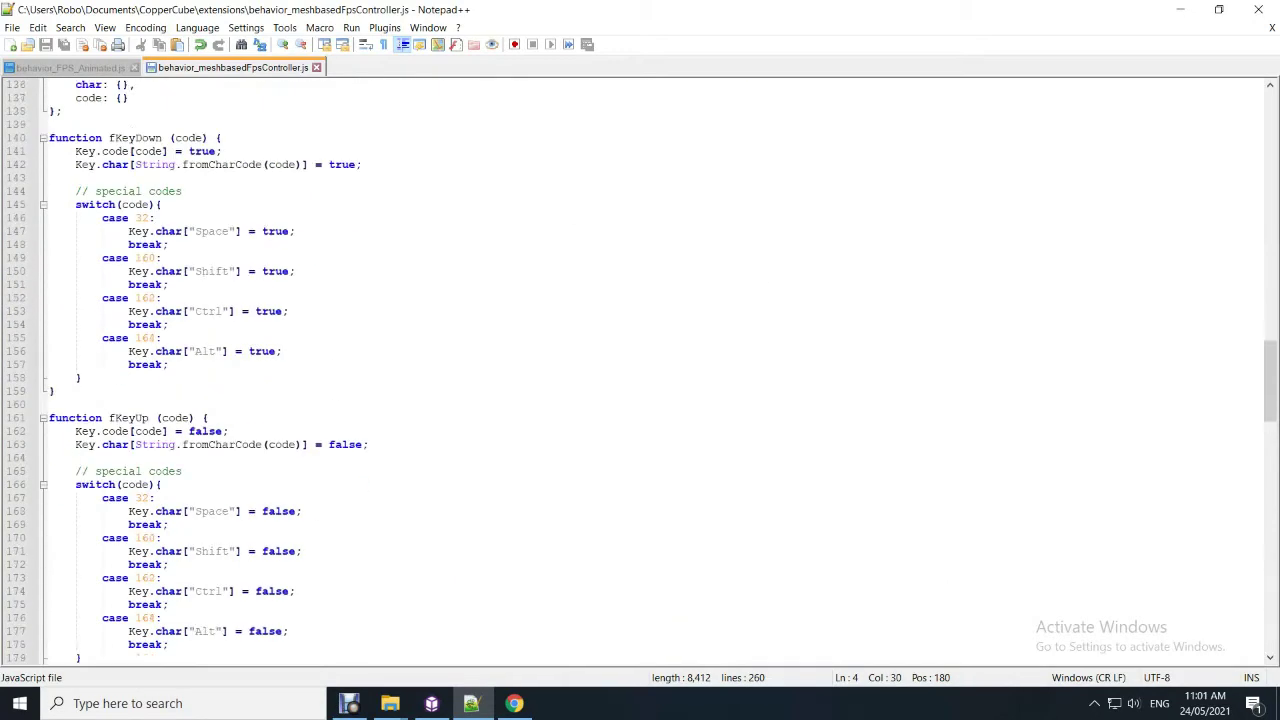
{"action": "scroll", "coordinate": [640, 370], "scroll_direction": "up", "scroll_amount": 4}
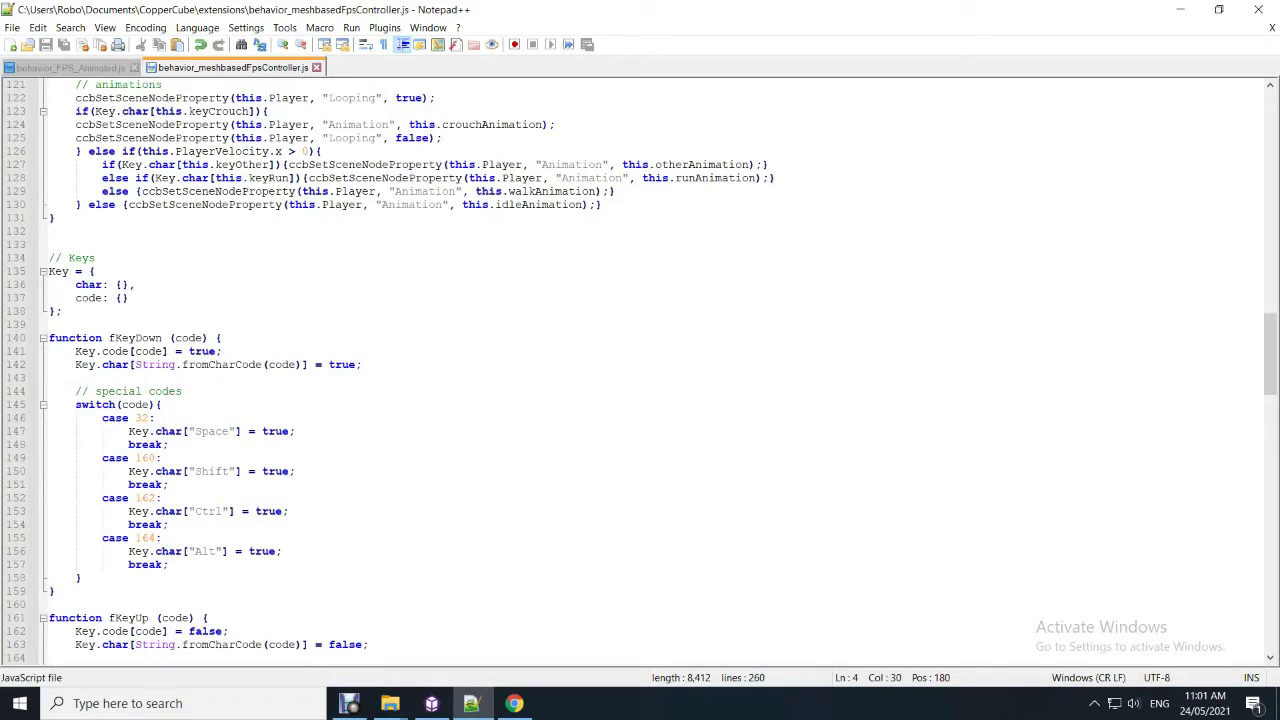
{"action": "scroll", "coordinate": [640, 370], "scroll_direction": "up", "scroll_amount": 6}
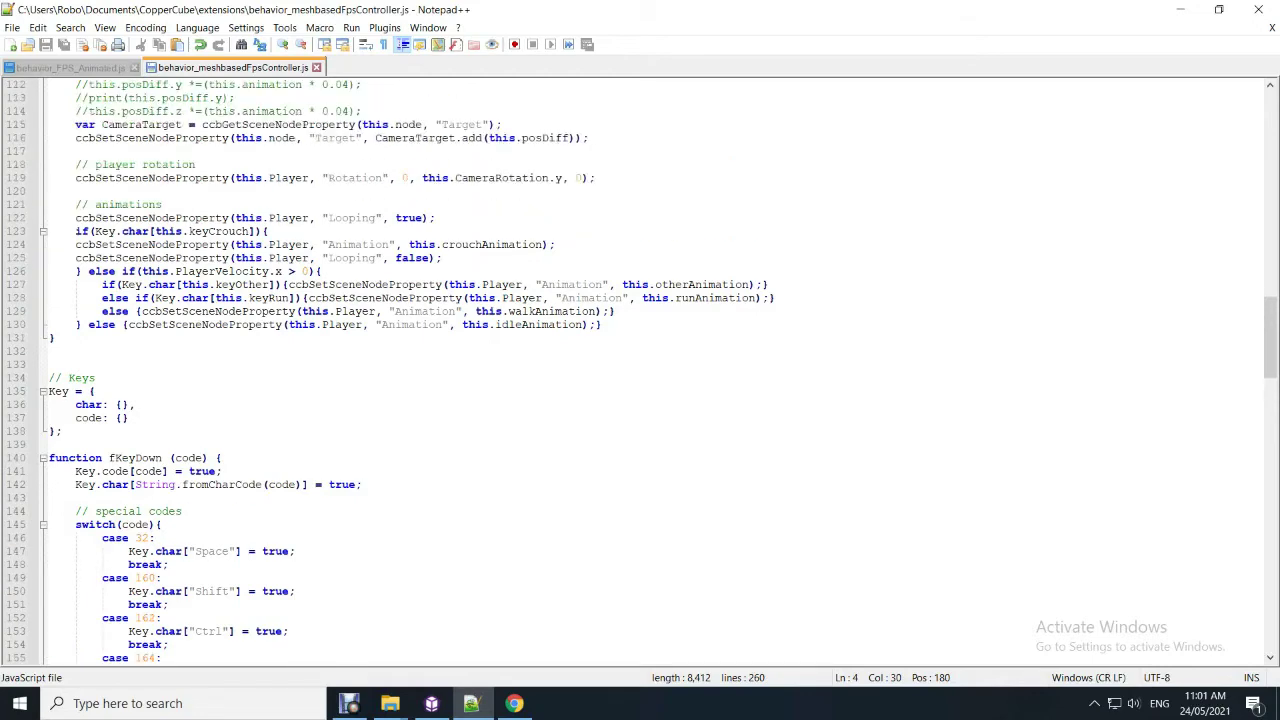
{"action": "scroll", "coordinate": [640, 370], "scroll_direction": "up", "scroll_amount": 2}
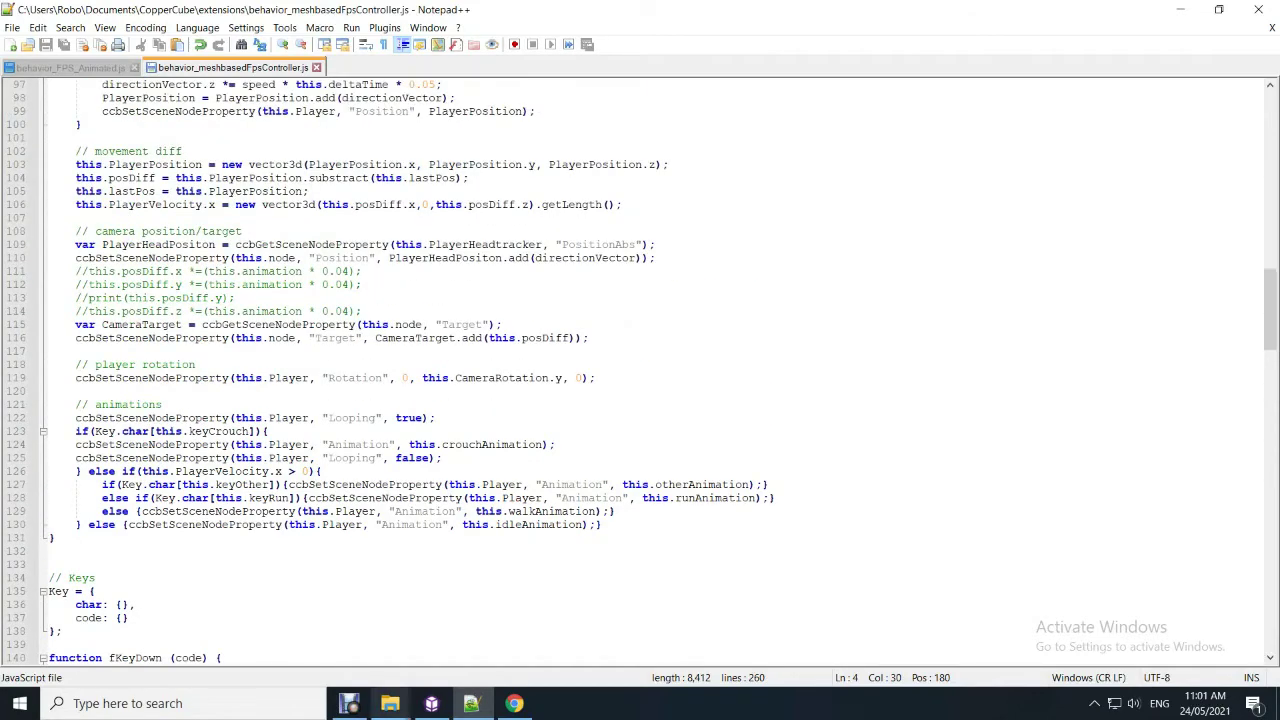
{"action": "scroll", "coordinate": [640, 370], "scroll_direction": "down", "scroll_amount": 17}
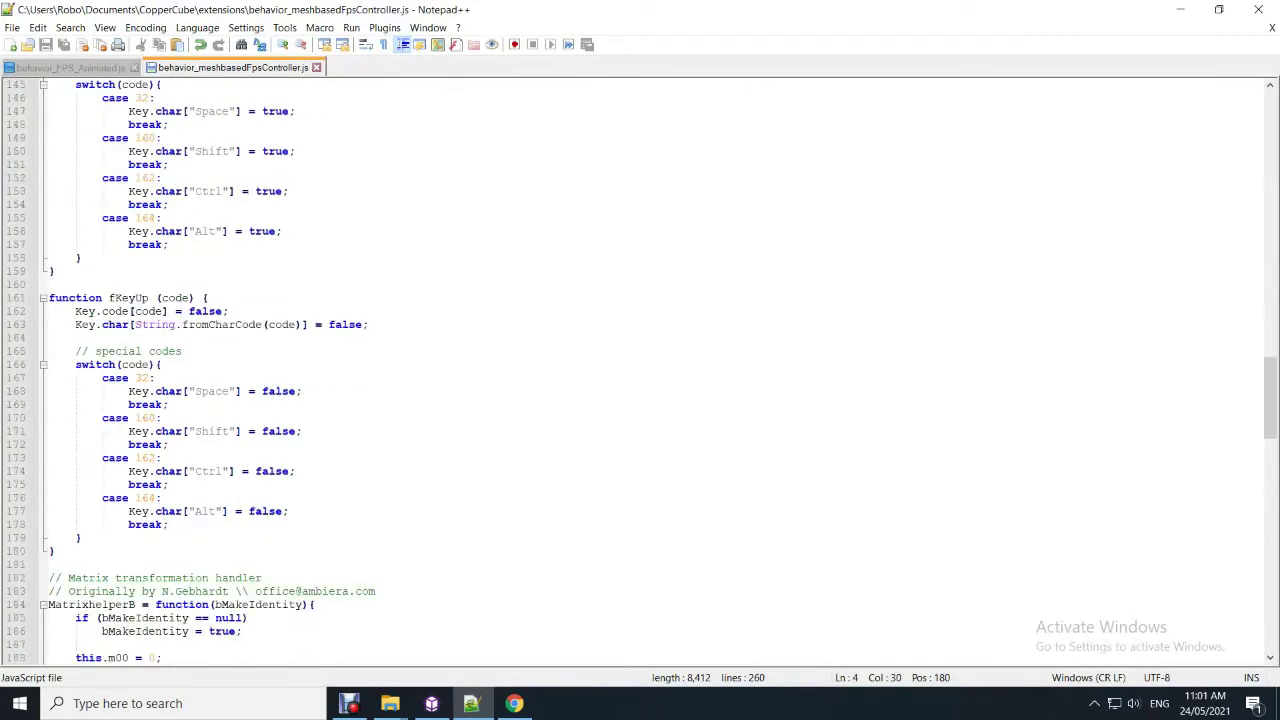
{"action": "scroll", "coordinate": [640, 370], "scroll_direction": "up", "scroll_amount": 18}
Switch to CopperCube, check ELY's Headtracker node, and set the active camera's Meshbased Fps Controller walkSpeed to 0.4 and runSpeed to 0.8.
{"action": "key", "text": "alt+Tab"}
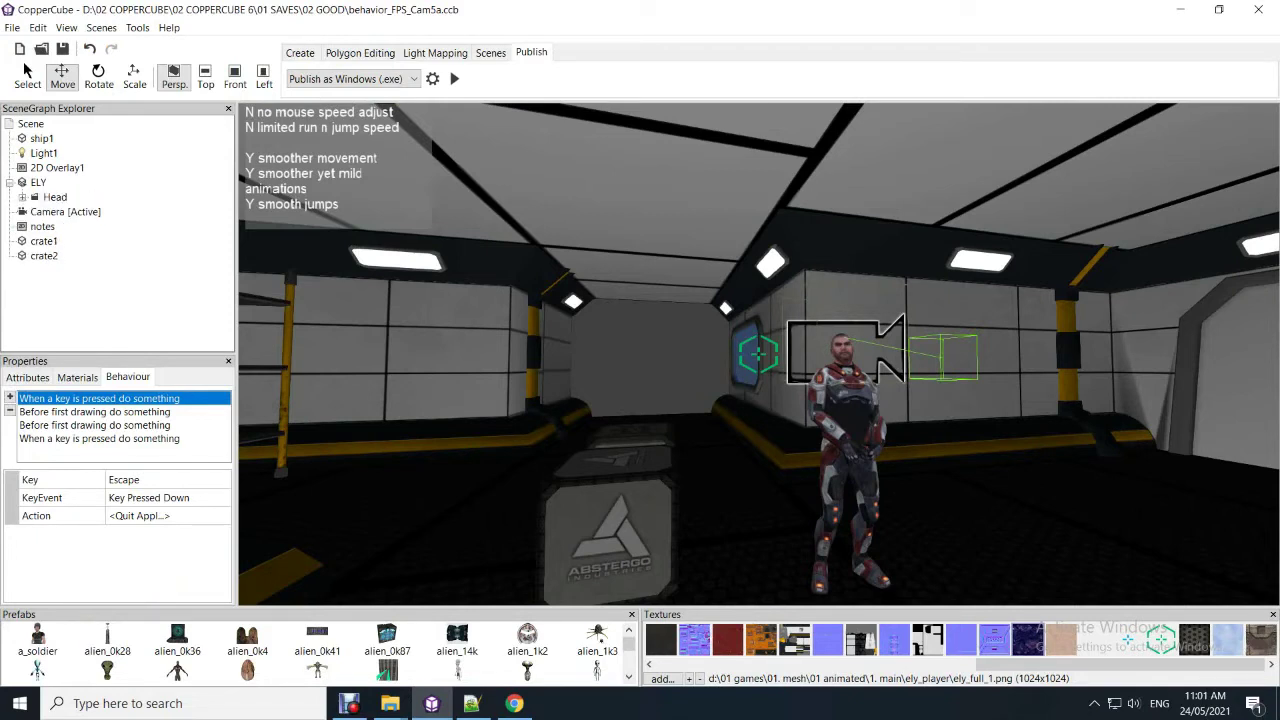
{"action": "left_click", "coordinate": [82, 211]}
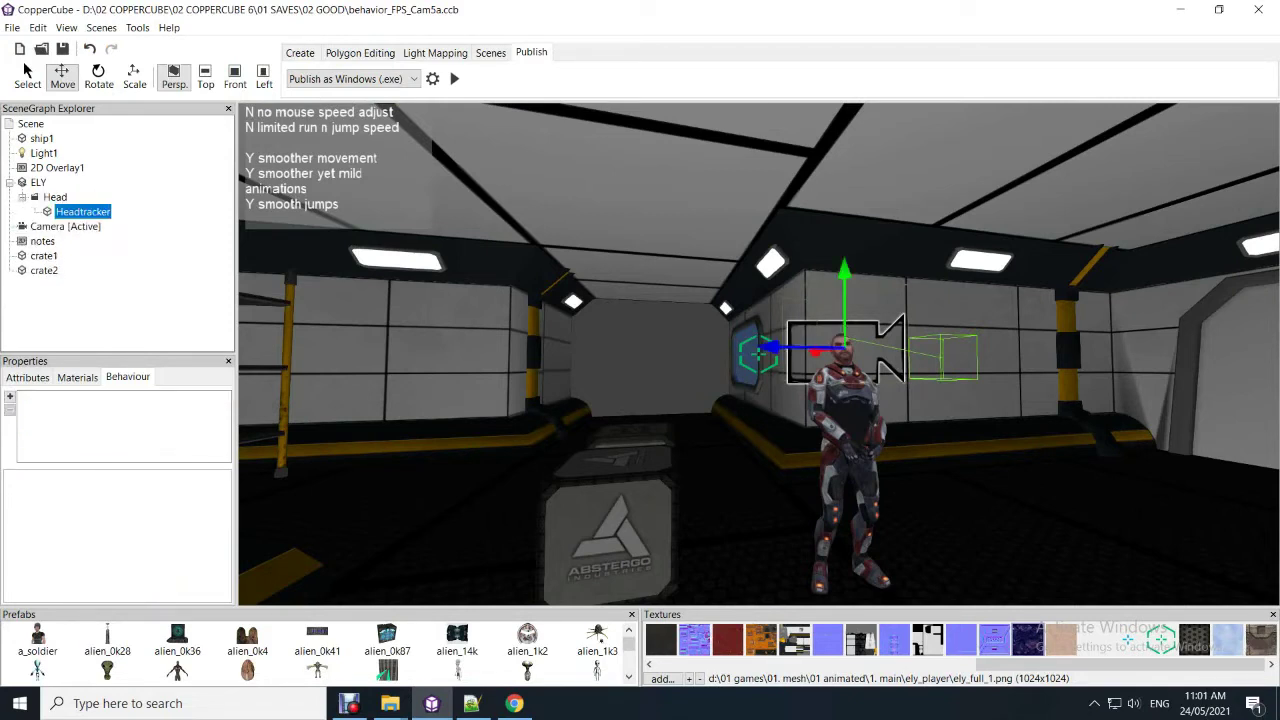
{"action": "left_click", "coordinate": [65, 226]}
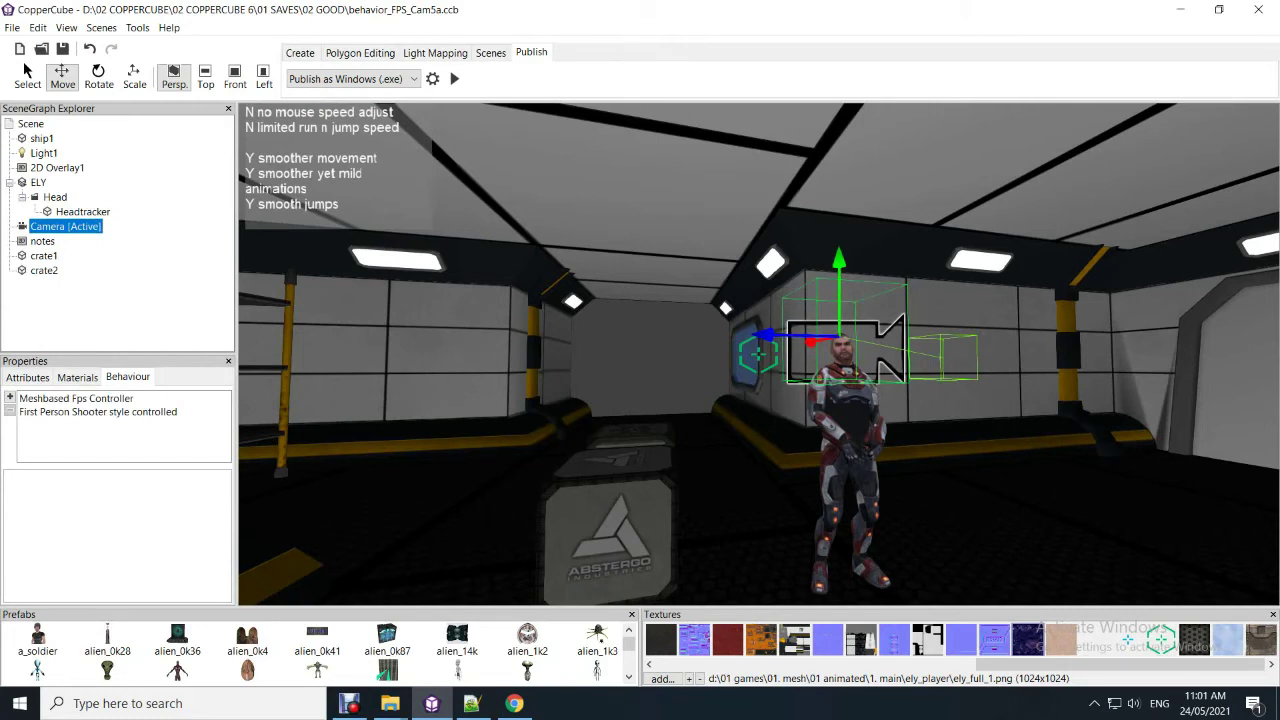
{"action": "left_click", "coordinate": [76, 398]}
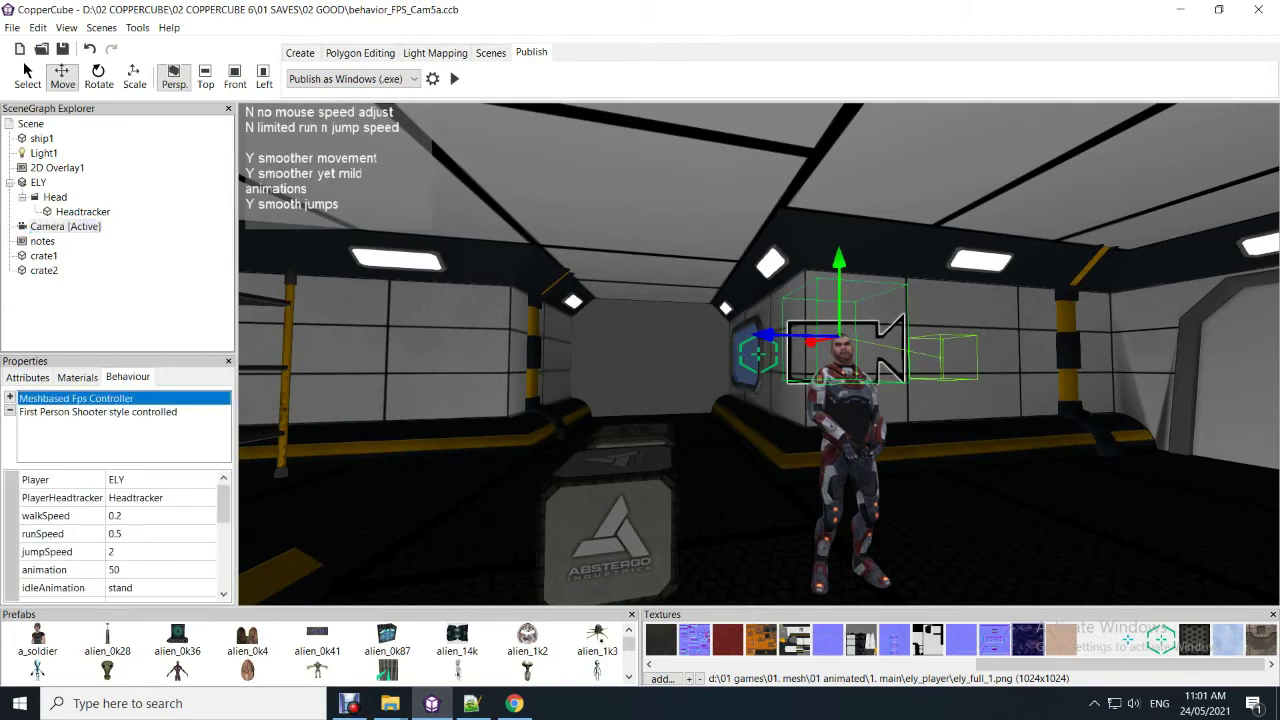
{"action": "left_click", "coordinate": [150, 516]}
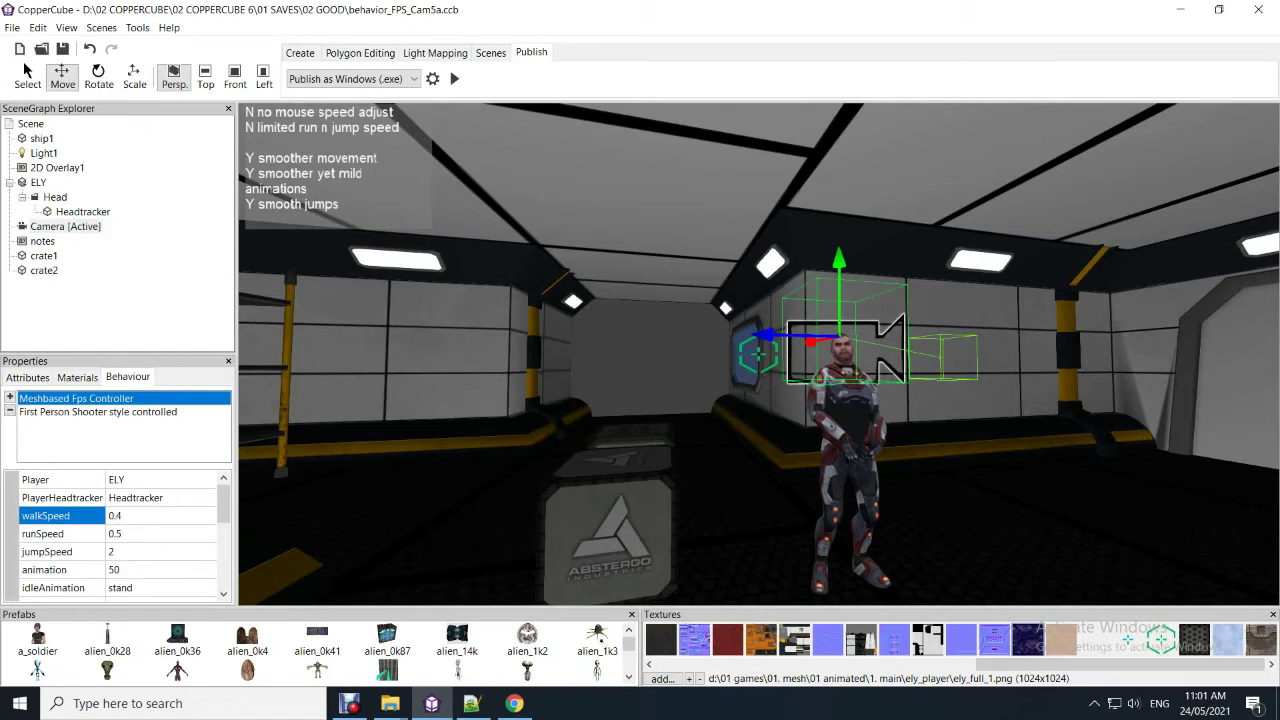
{"action": "left_click", "coordinate": [140, 534]}
{"action": "key", "text": "BackSpace"}
{"action": "type", "text": "8"}
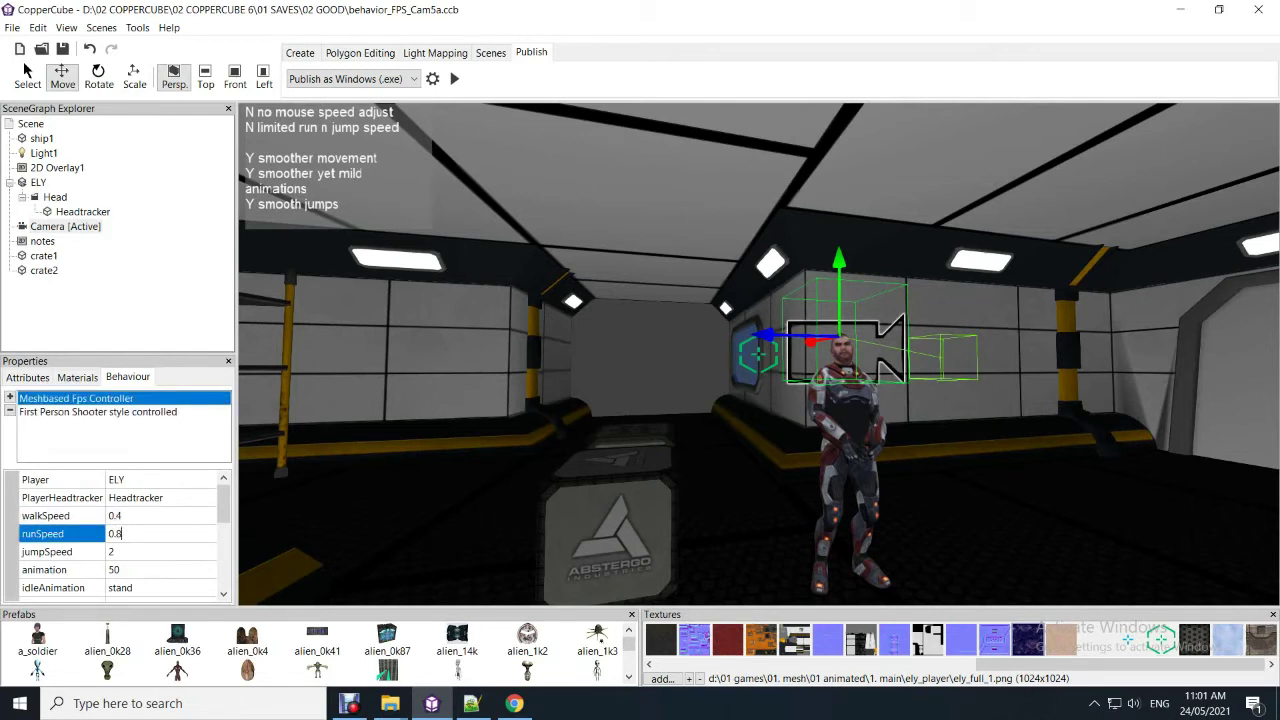
{"action": "key", "text": "Return"}
Review the Meshbased Fps Controller's animation names and its movement, run, jump, crouch and other key assignments.
{"action": "scroll", "coordinate": [200, 535], "scroll_direction": "down", "scroll_amount": 1}
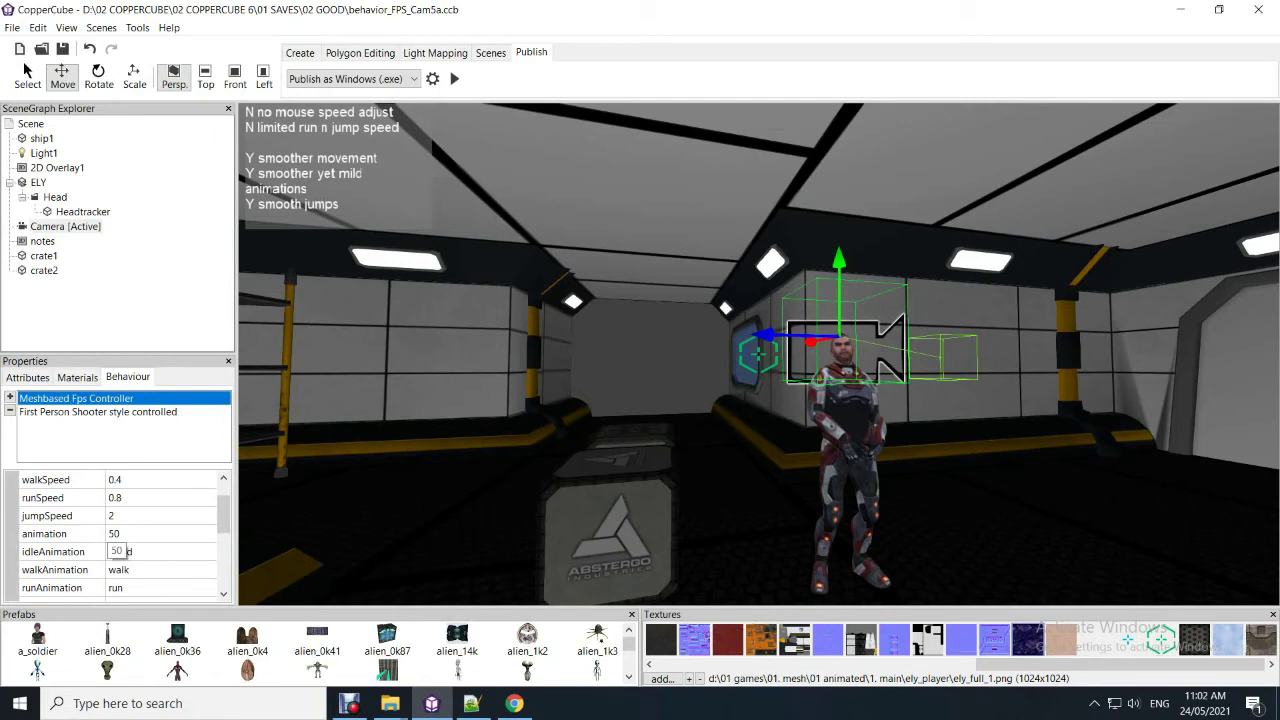
{"action": "scroll", "coordinate": [127, 553], "scroll_direction": "down", "scroll_amount": 1}
{"action": "scroll", "coordinate": [127, 553], "scroll_direction": "down", "scroll_amount": 2}
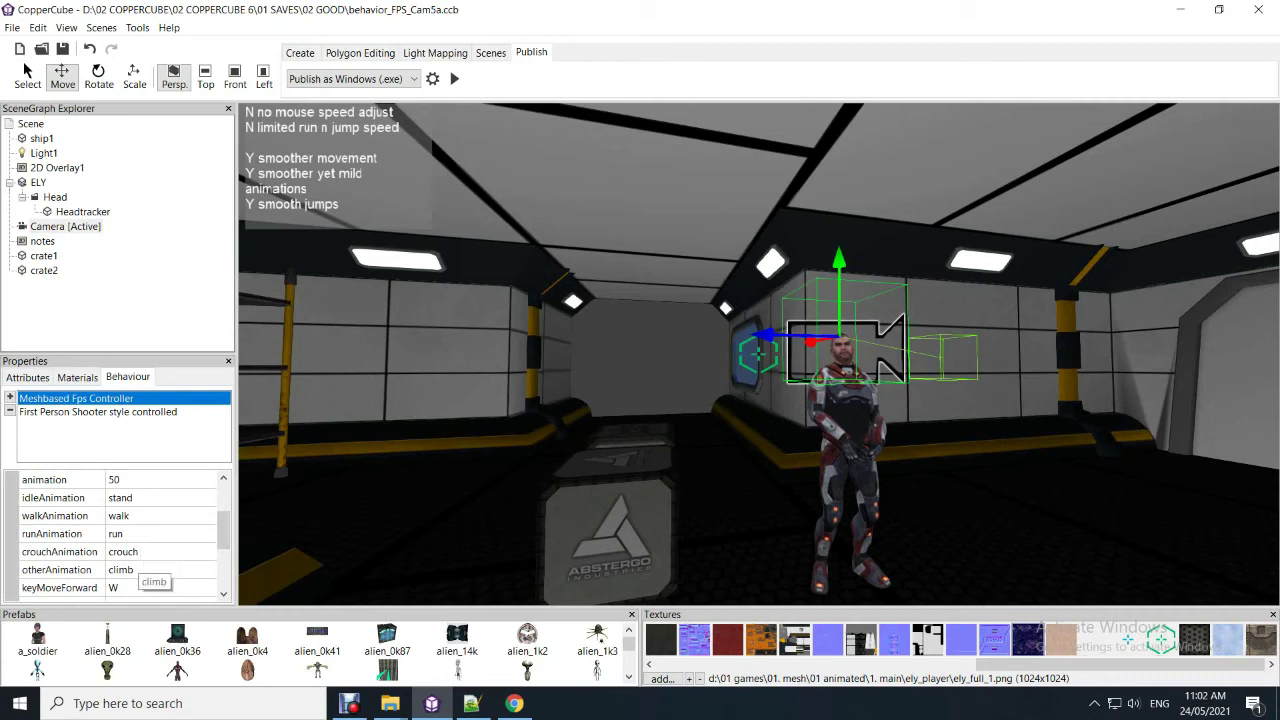
{"action": "scroll", "coordinate": [150, 570], "scroll_direction": "down", "scroll_amount": 1}
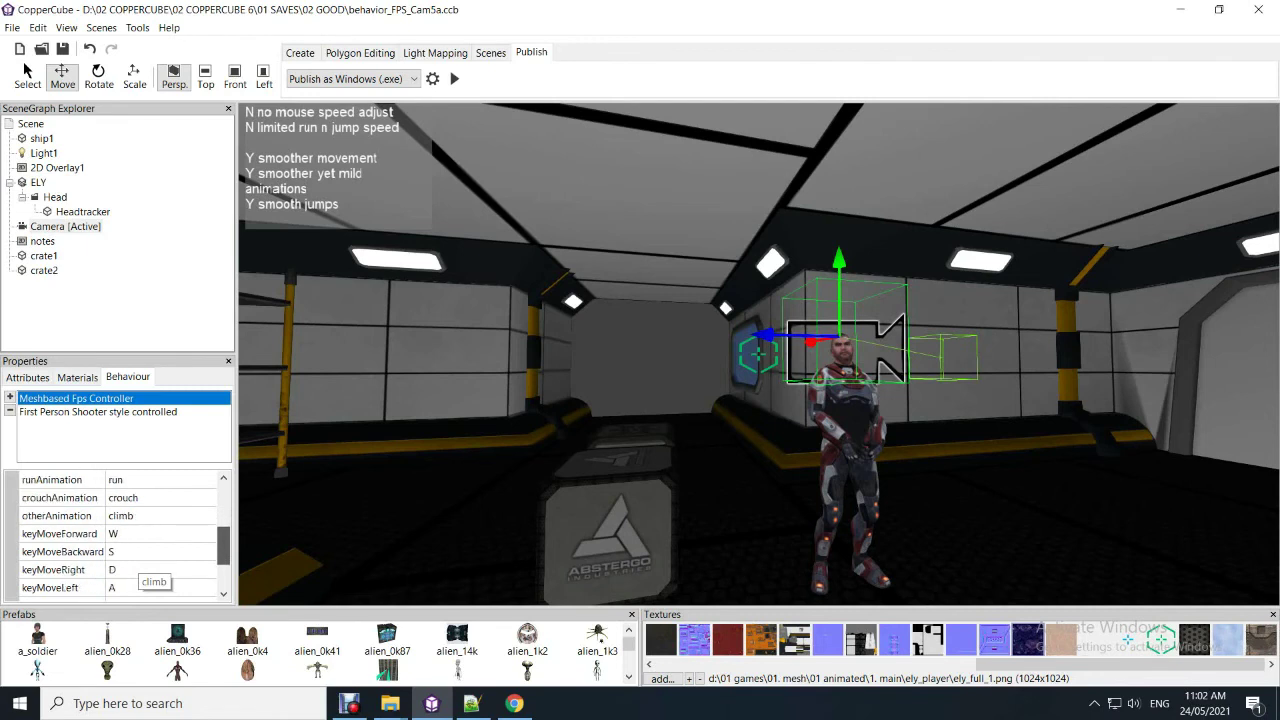
{"action": "scroll", "coordinate": [150, 570], "scroll_direction": "down", "scroll_amount": 1}
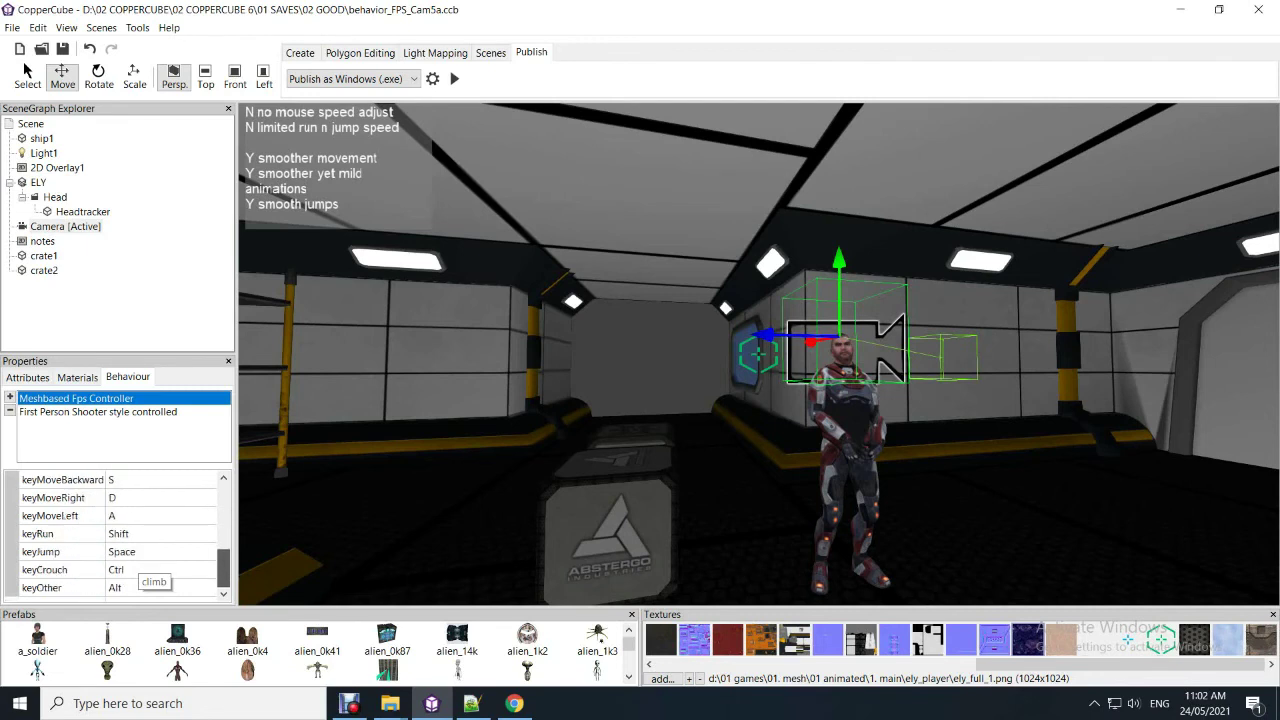
{"action": "scroll", "coordinate": [150, 570], "scroll_direction": "up", "scroll_amount": 4}
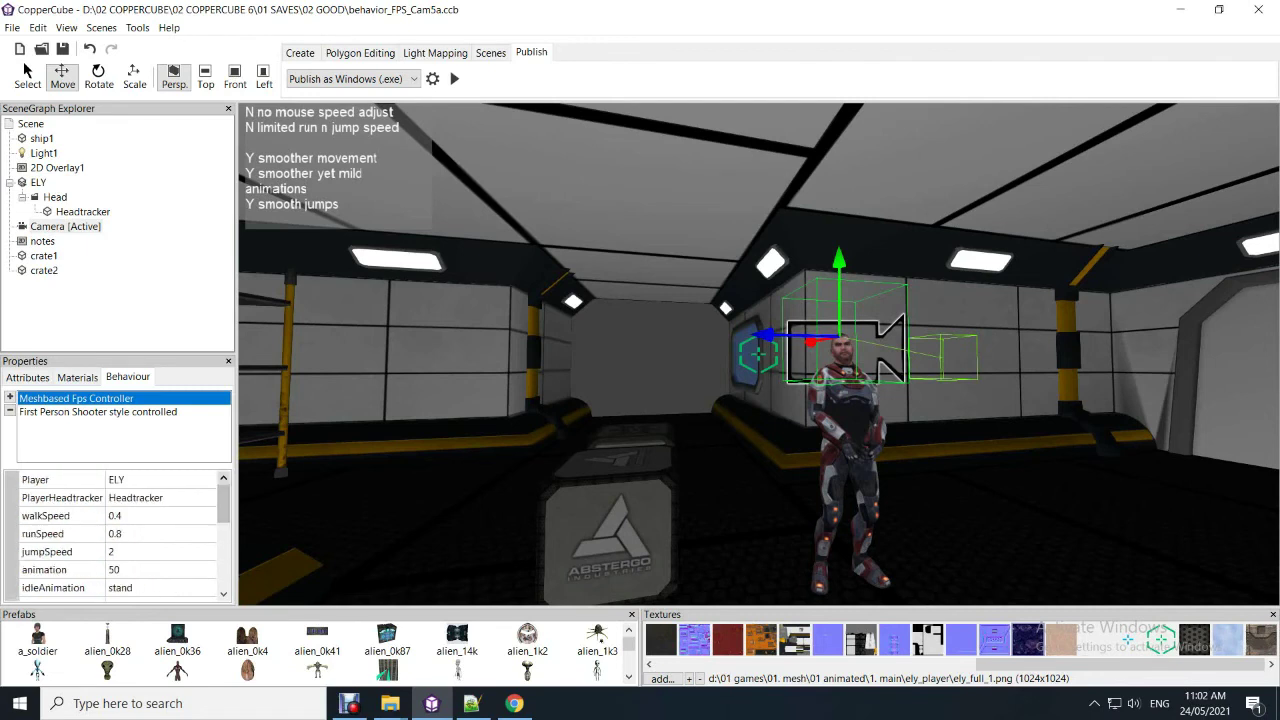